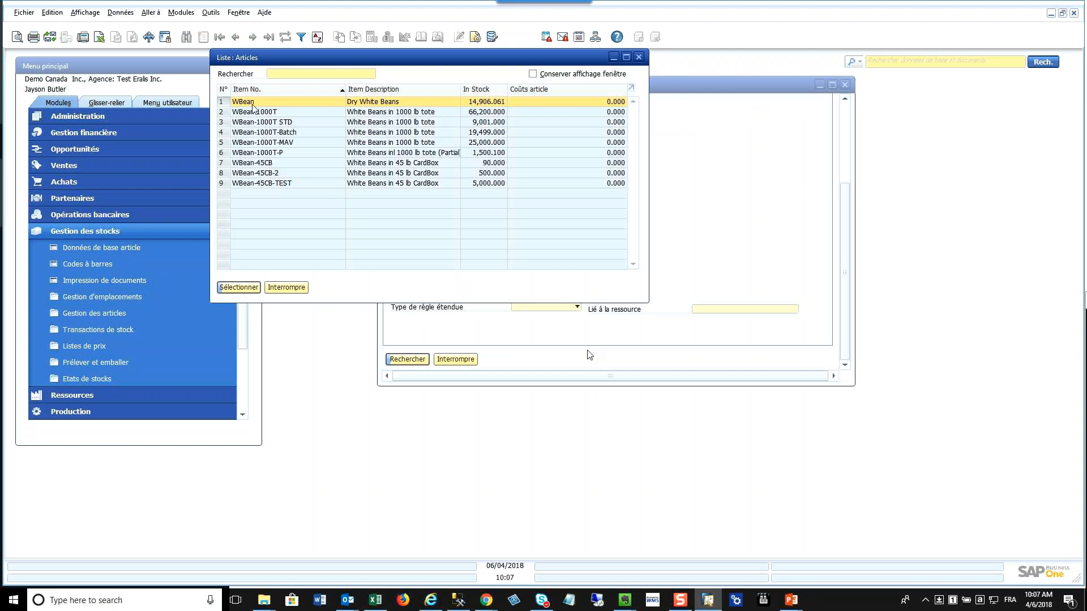
# Open the WBean item's master data in a maximized window and show its planning data
pyautogui.doubleClick(392, 105)
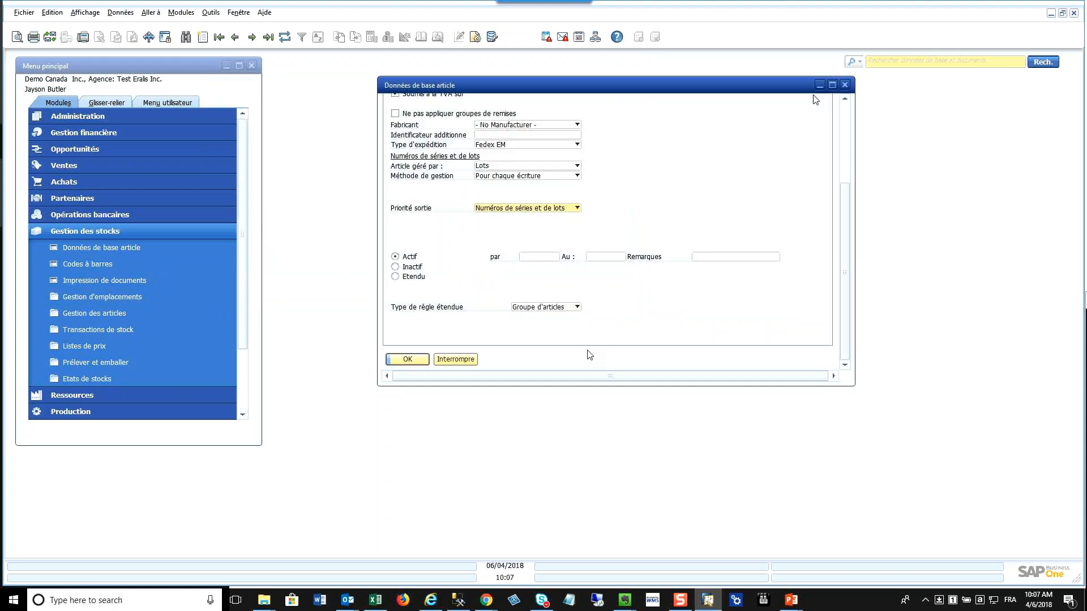
pyautogui.click(832, 84)
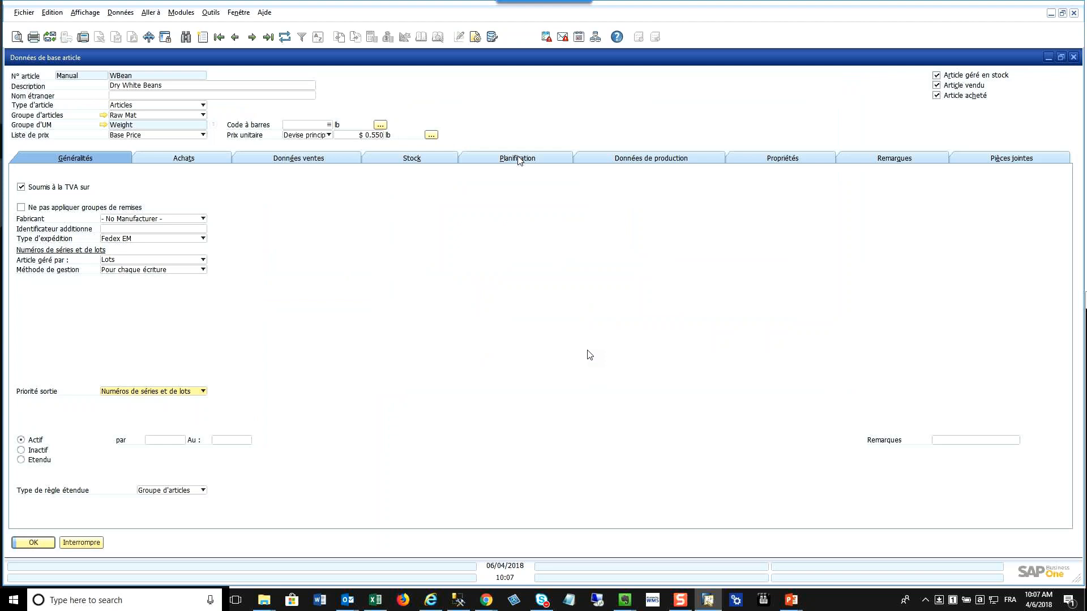
pyautogui.click(519, 163)
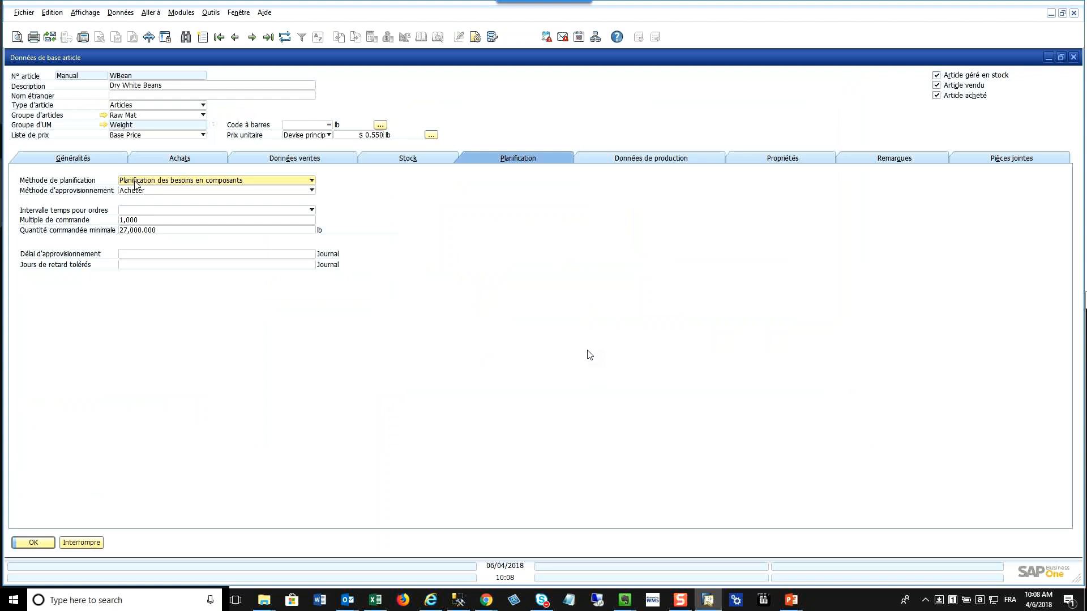
# Switch WBean's planning method to Aucun(e) and back to Planification des besoins en composants
pyautogui.click(211, 181)
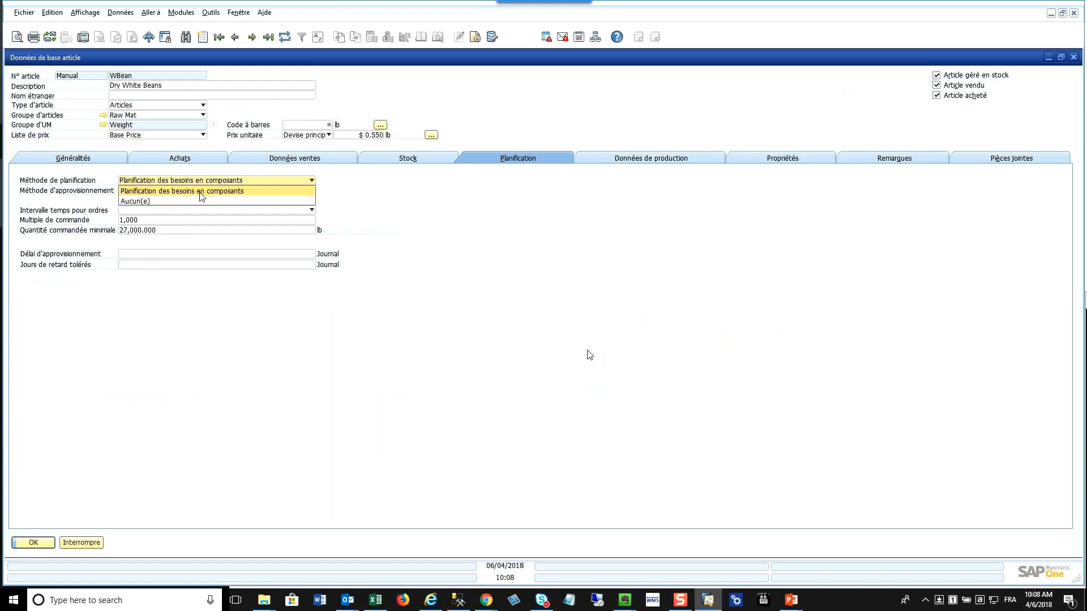
pyautogui.click(164, 202)
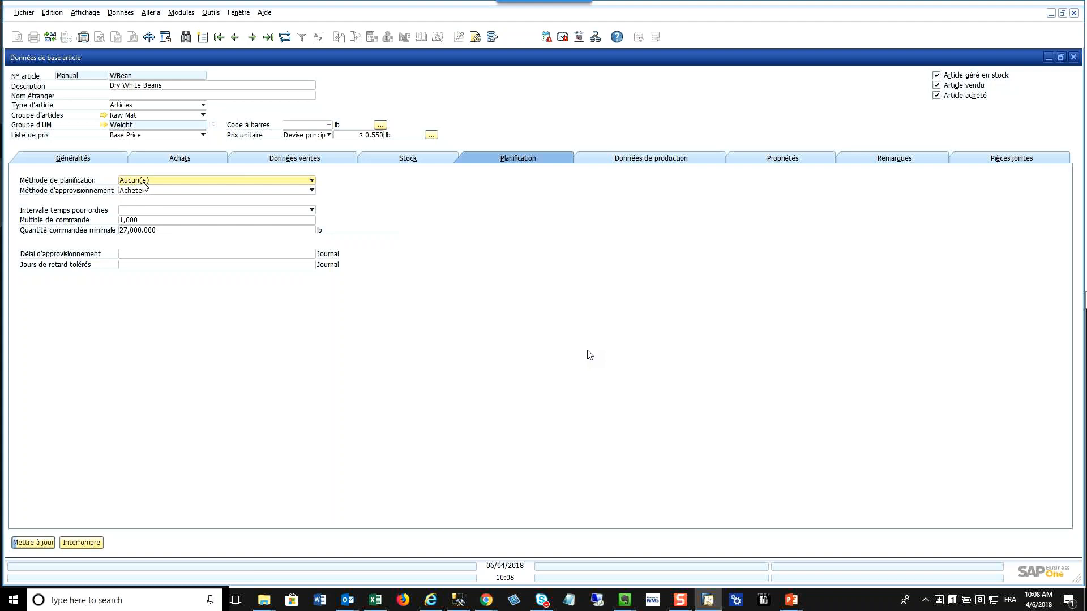
pyautogui.click(144, 182)
pyautogui.click(167, 193)
# Examine the procurement method options for WBean and keep Acheter selected
pyautogui.click(159, 191)
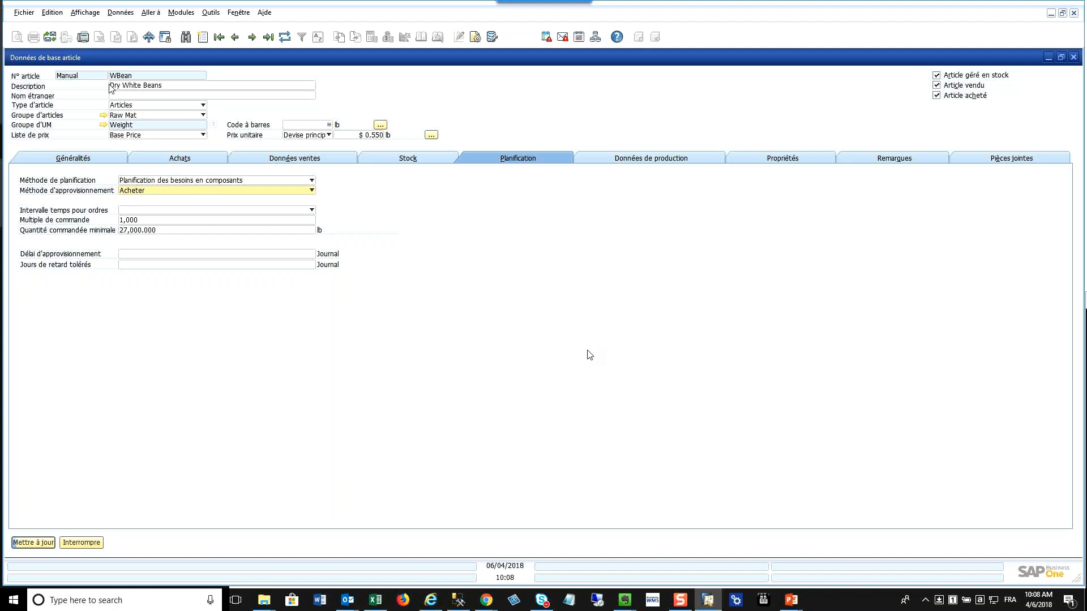
pyautogui.click(144, 192)
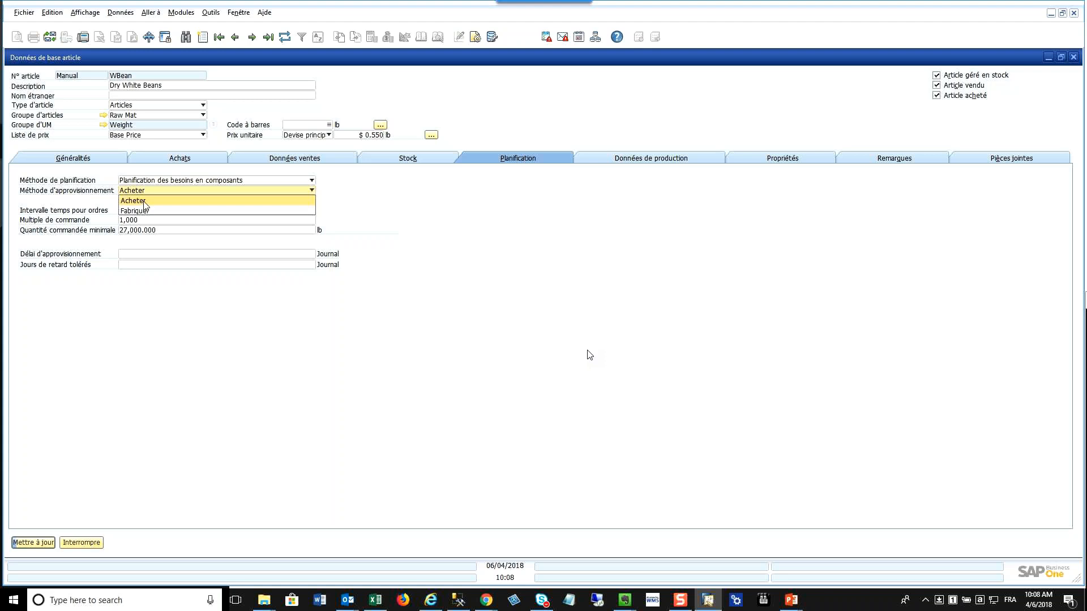
pyautogui.click(146, 198)
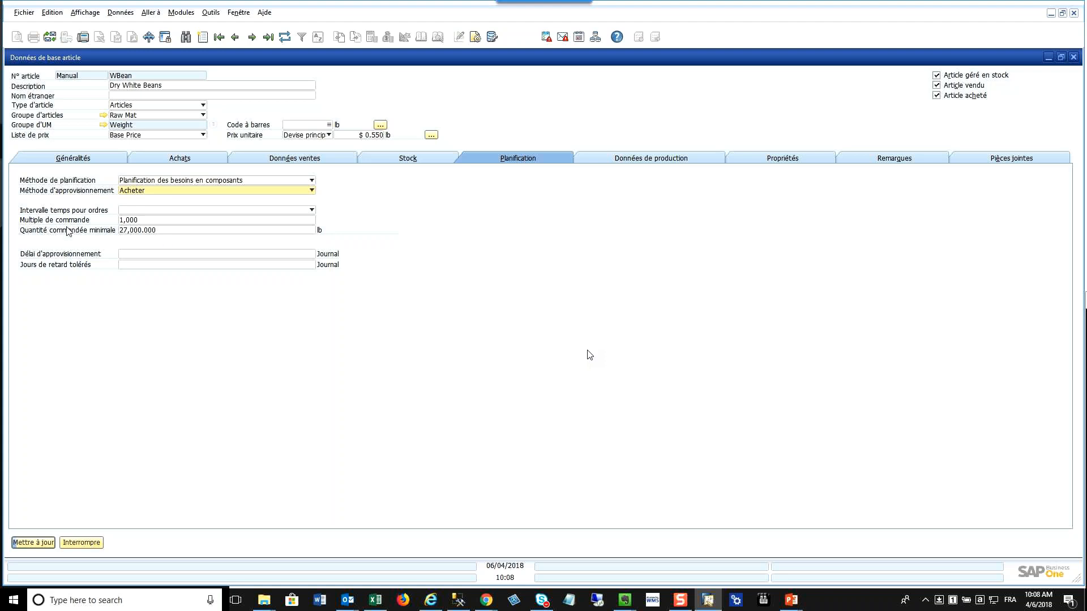
# Examine WBean's order multiple, minimum order quantity and lead time fields
pyautogui.click(155, 222)
pyautogui.click(163, 220)
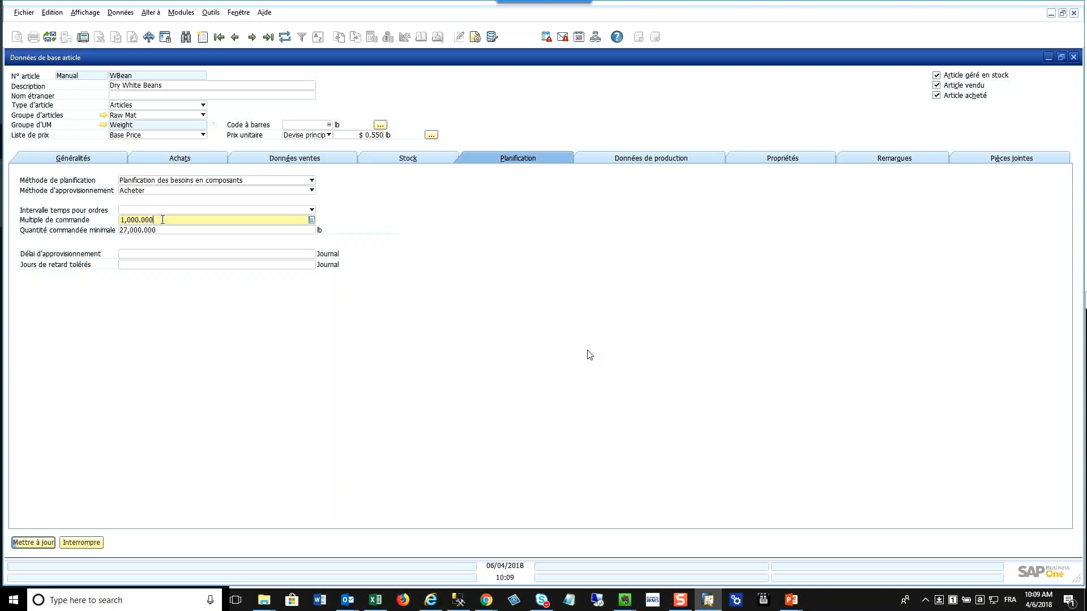
pyautogui.click(151, 230)
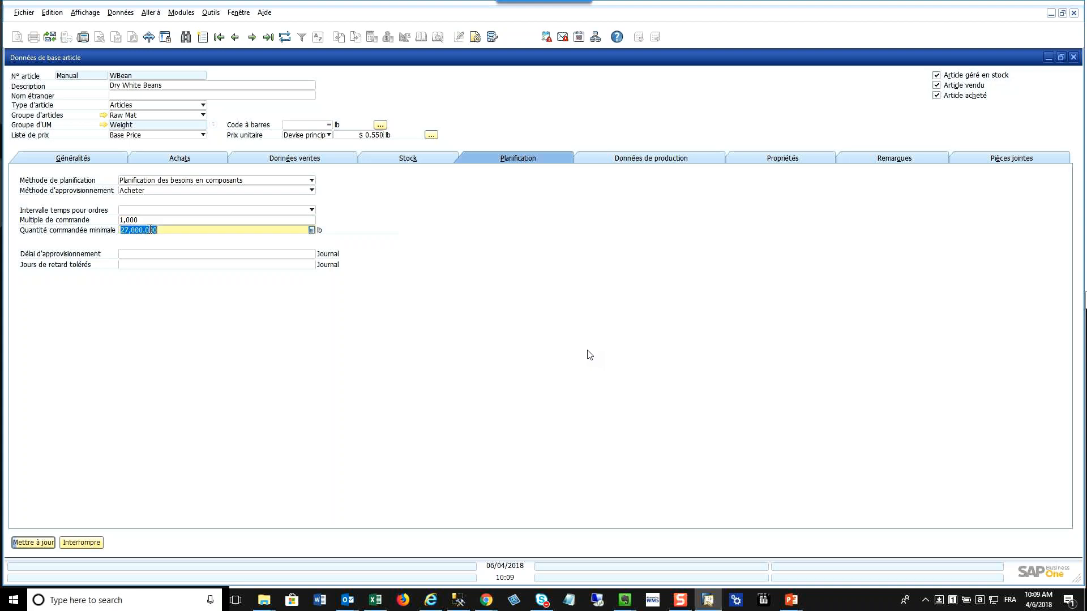
pyautogui.hotkey('shift', 'Tab')
pyautogui.click(160, 229)
pyautogui.click(160, 229)
pyautogui.doubleClick(166, 231)
pyautogui.hotkey('shift', 'Tab')
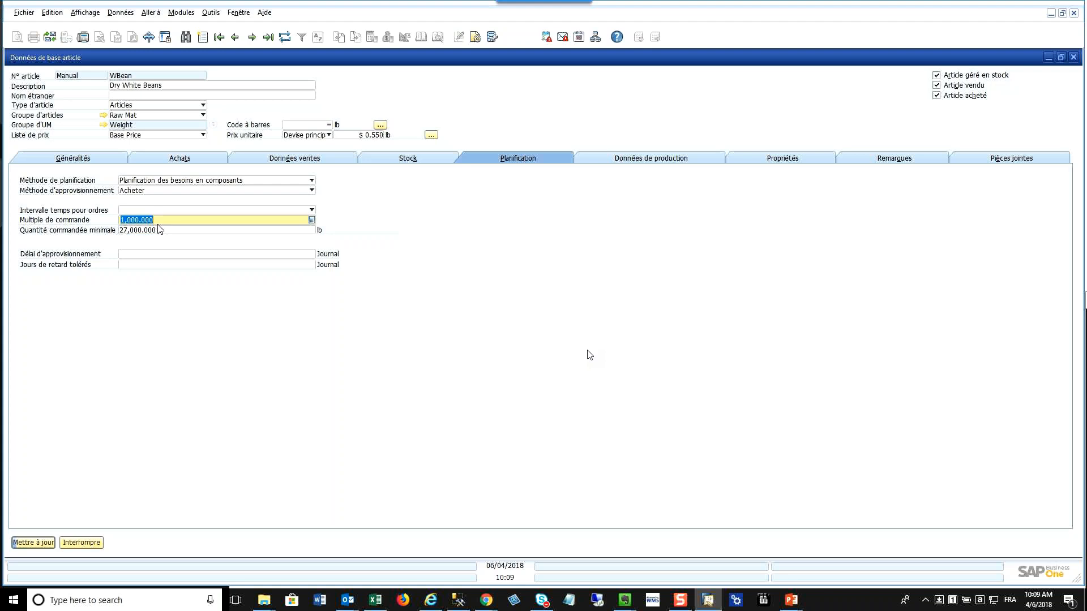
pyautogui.press('Tab')
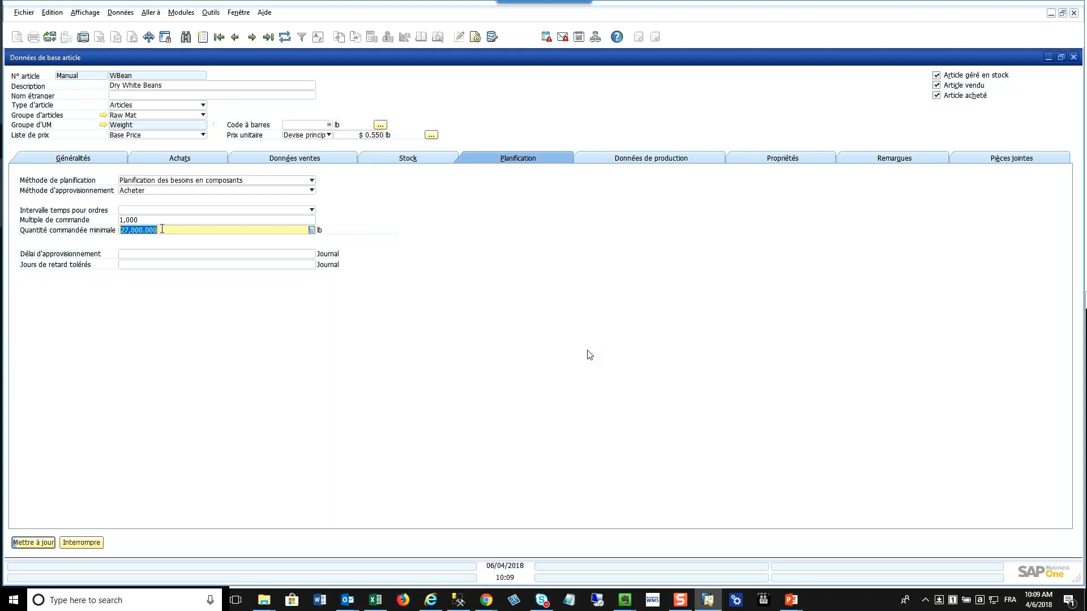
pyautogui.press('Tab')
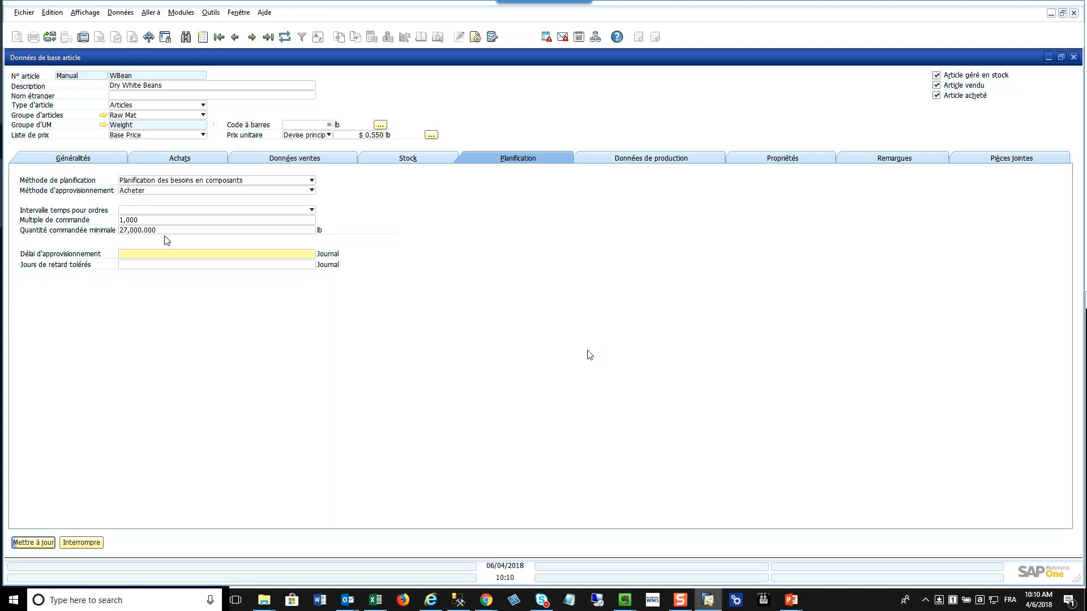
# Set WBean's minimum stock for General Warehouse 01 to 2000 and update the item
pyautogui.click(419, 157)
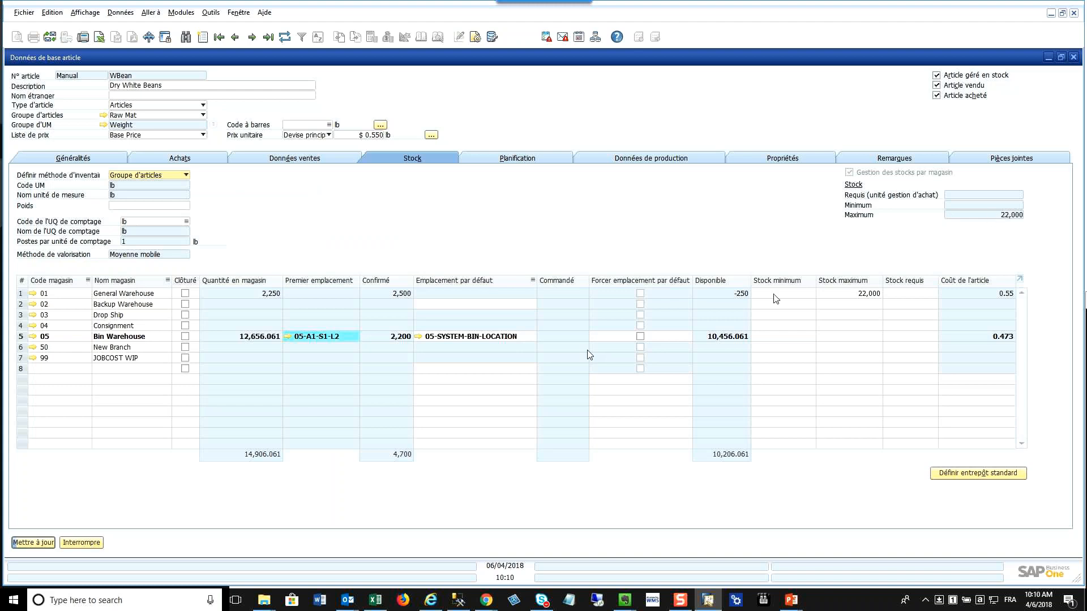
pyautogui.click(811, 304)
pyautogui.click(870, 297)
pyautogui.click(804, 295)
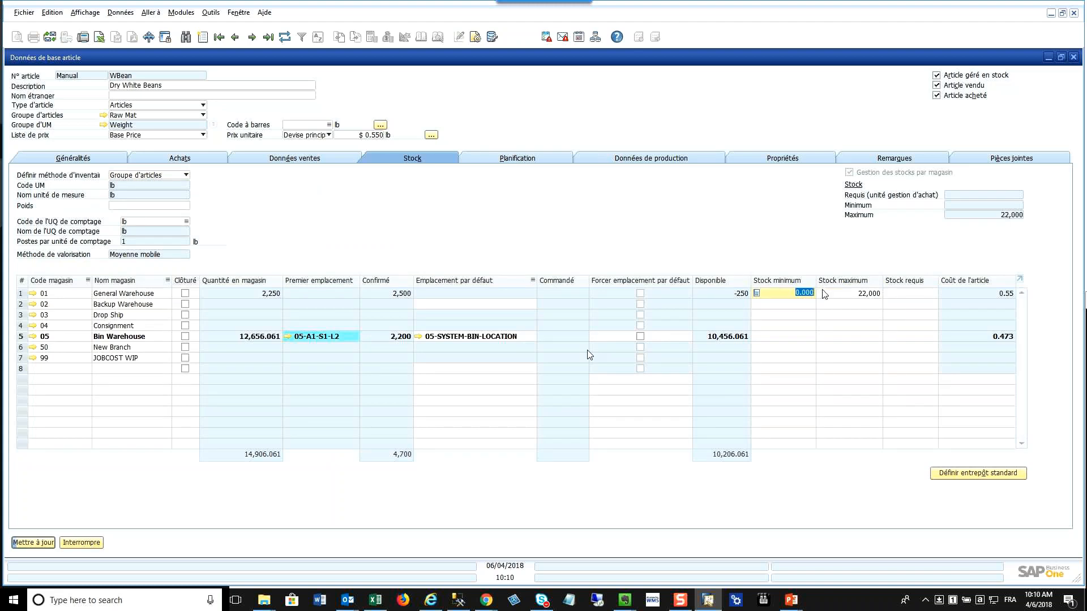
pyautogui.write('2000')
pyautogui.click(847, 295)
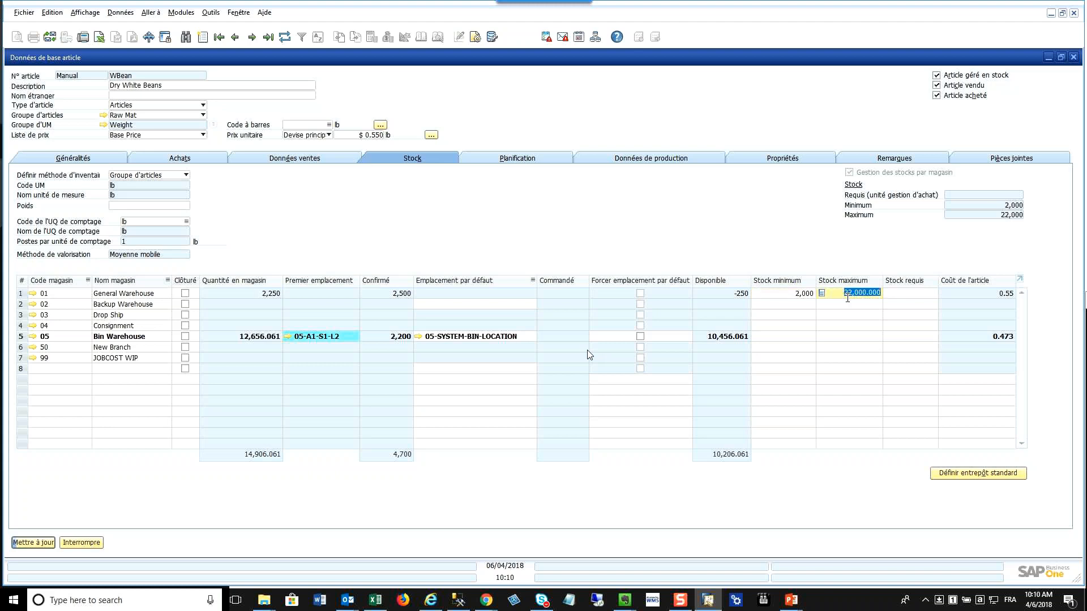
pyautogui.click(34, 543)
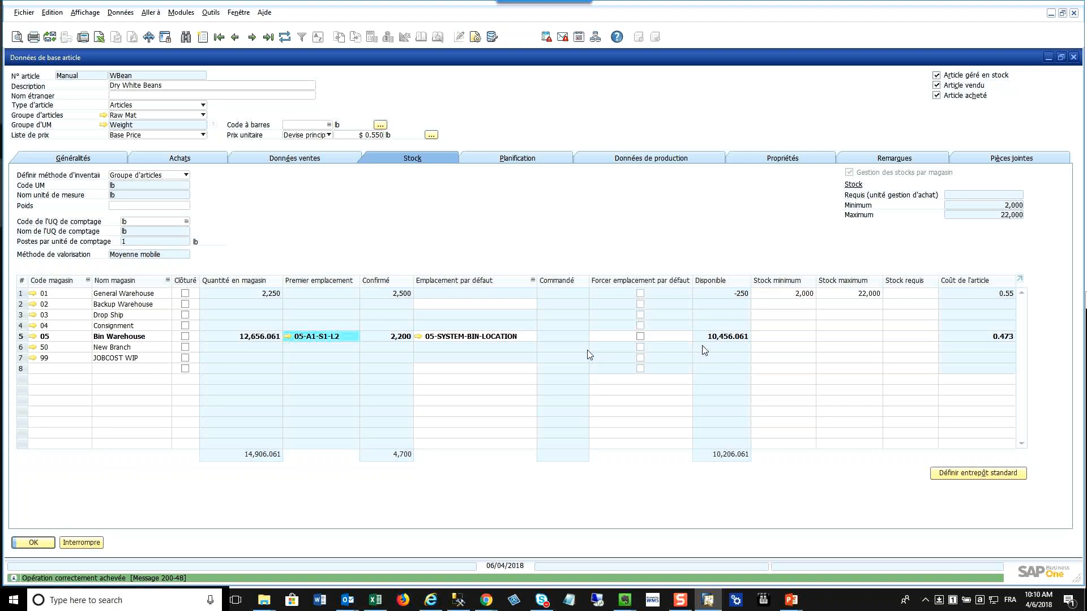
# Review WBean's minimum and maximum stock for General Warehouse 01, and its purchasing data with the default vendor
pyautogui.click(833, 295)
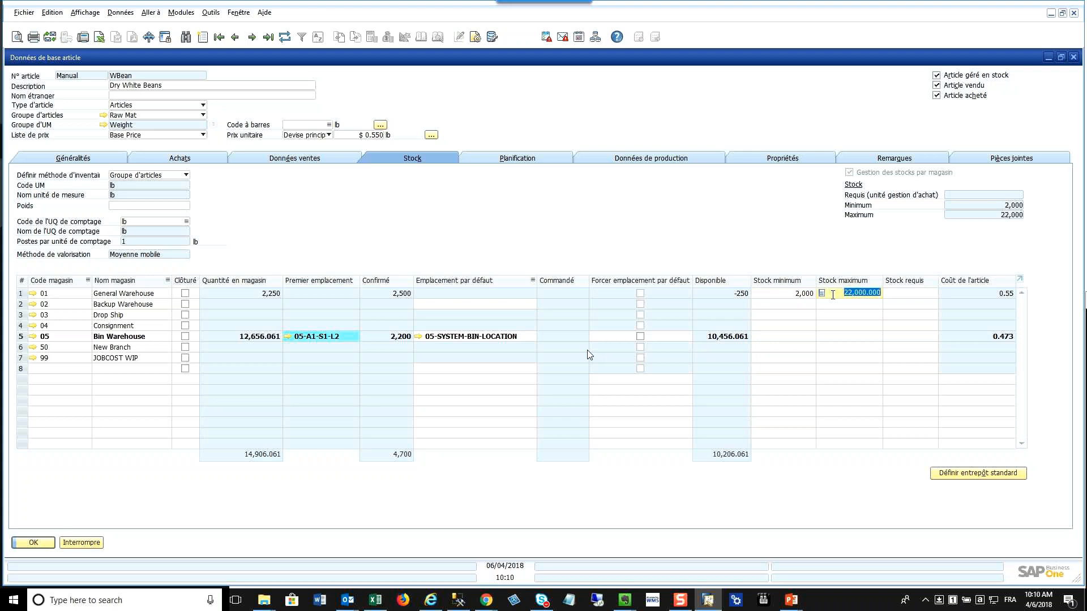
pyautogui.click(774, 291)
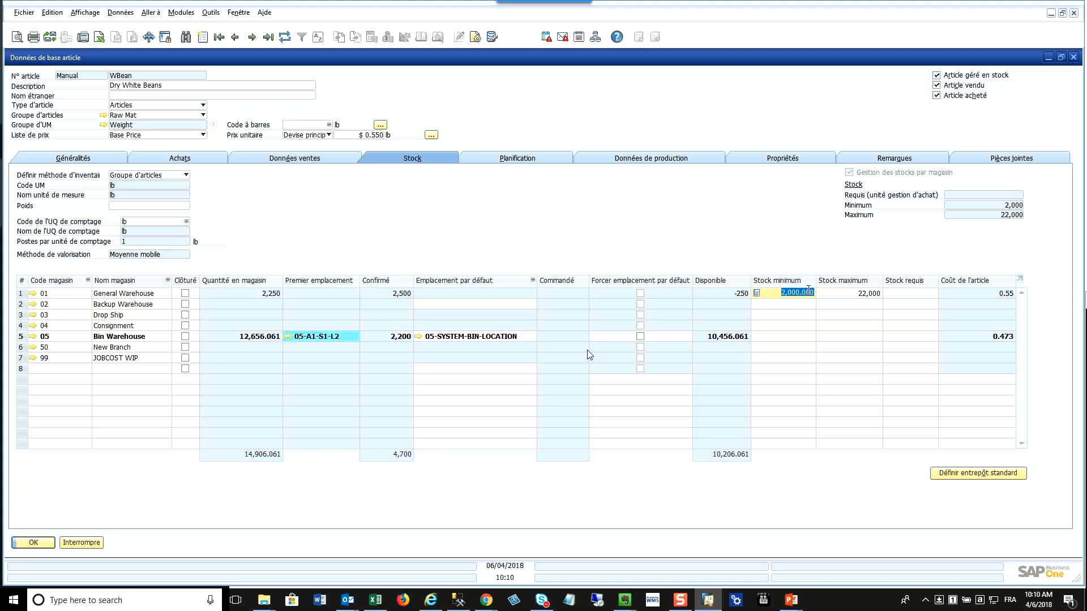
pyautogui.press('Tab')
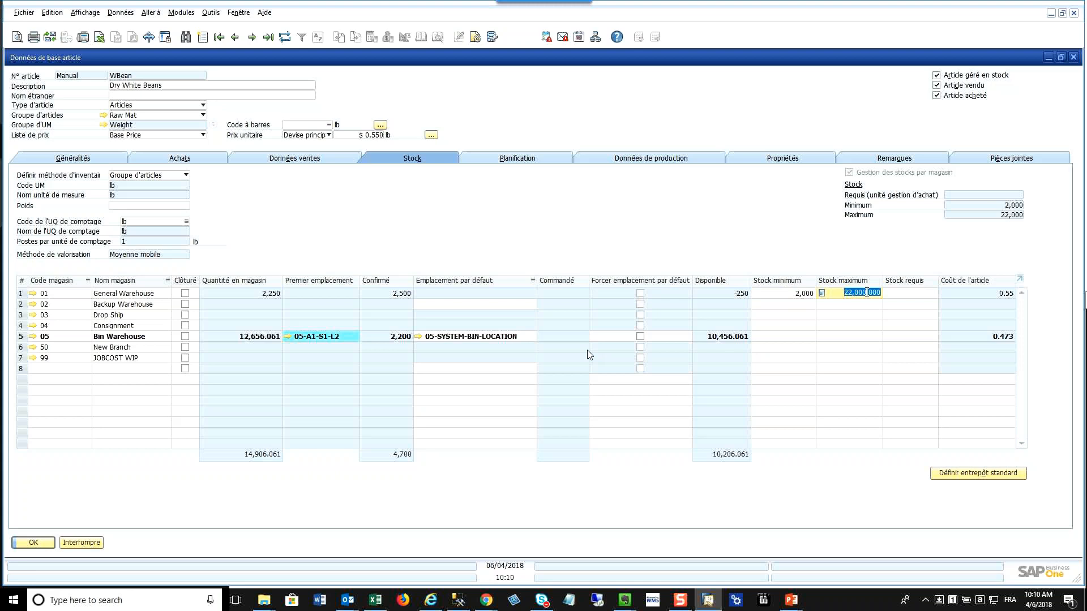
pyautogui.click(207, 160)
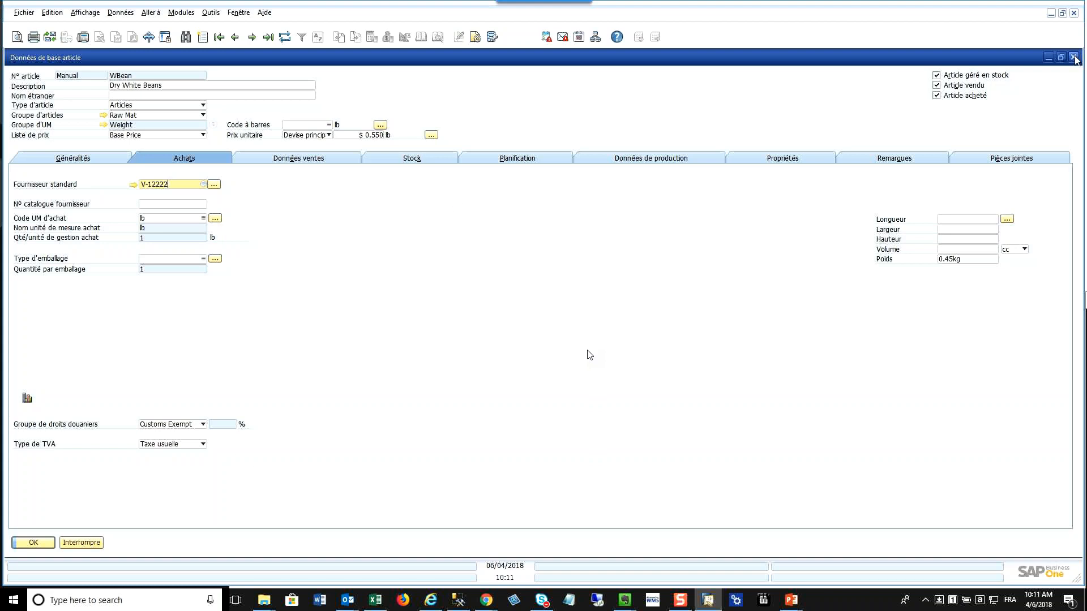
# Search the item master data for "w", open WBean-1000T STD and show its planning data
pyautogui.click(187, 38)
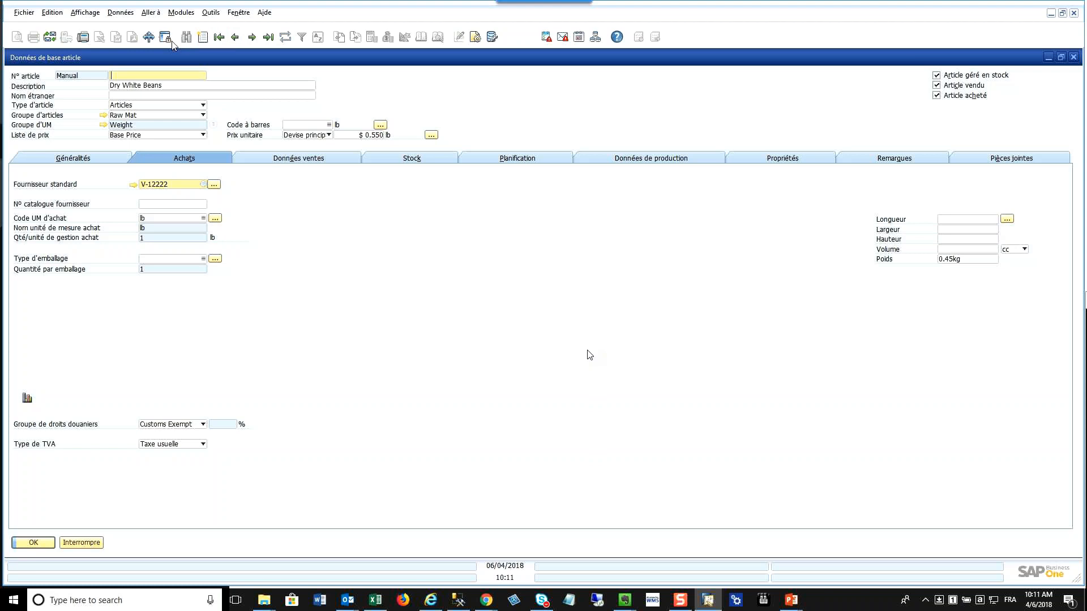
pyautogui.write('w')
pyautogui.press('Return')
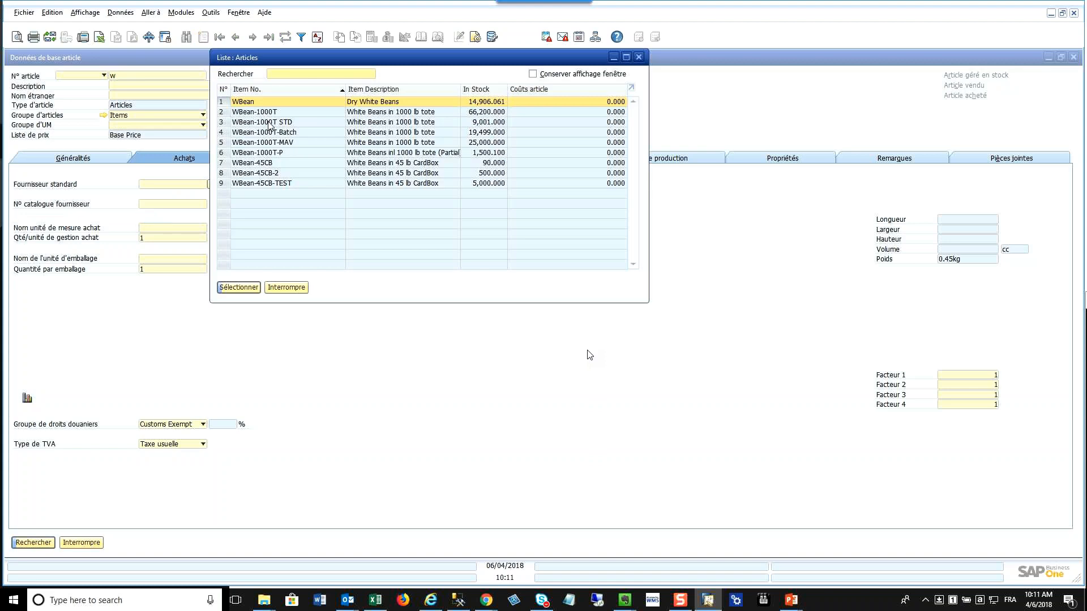
pyautogui.doubleClick(269, 125)
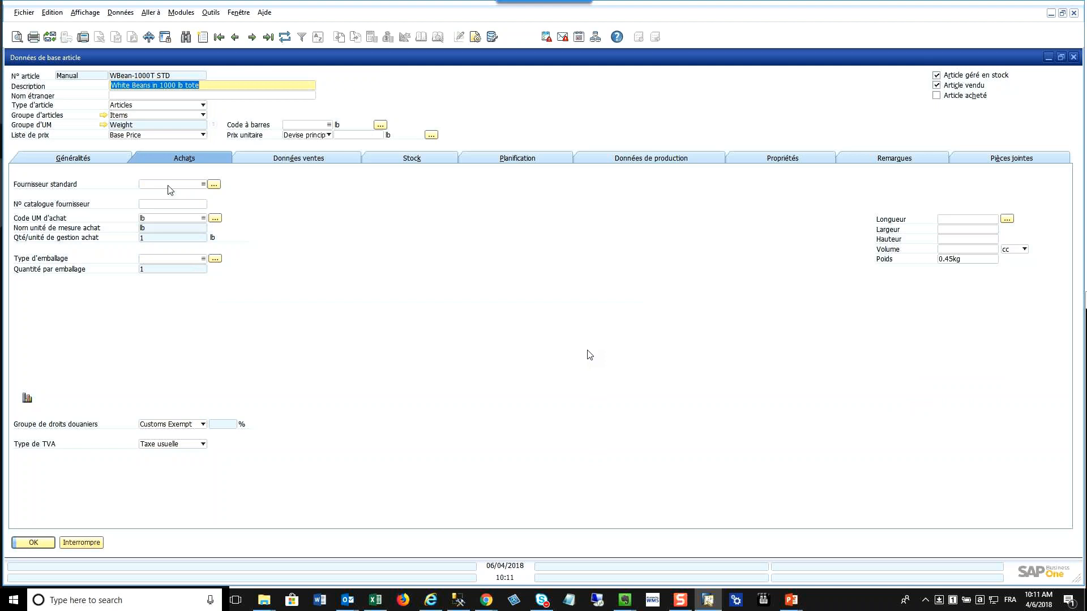
pyautogui.click(521, 160)
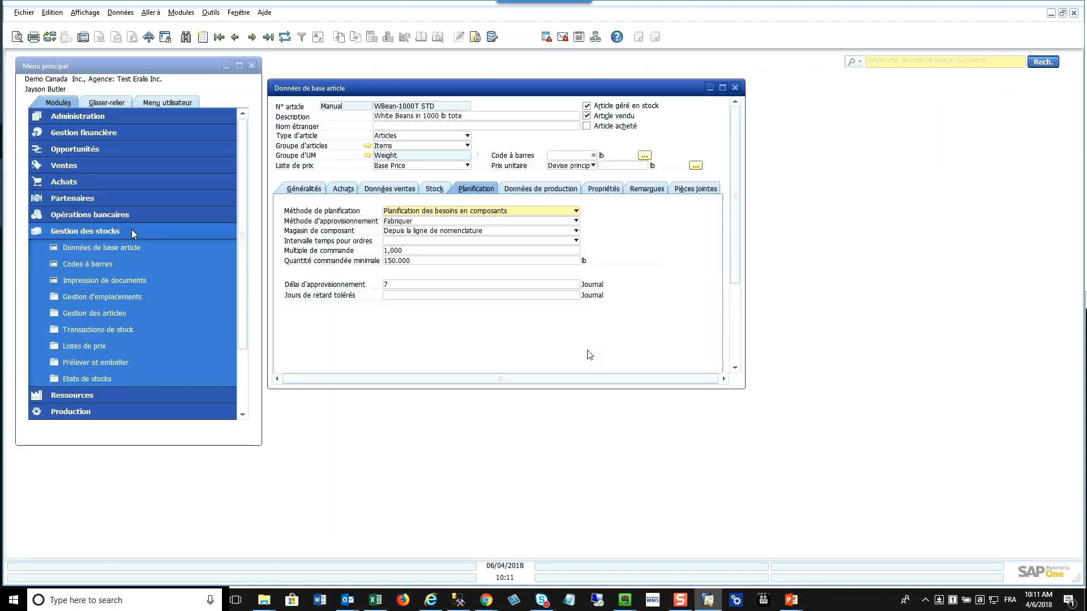
# Search the production bills of materials for "w", examine the components of WBean-1000T, and close the open windows
pyautogui.click(131, 230)
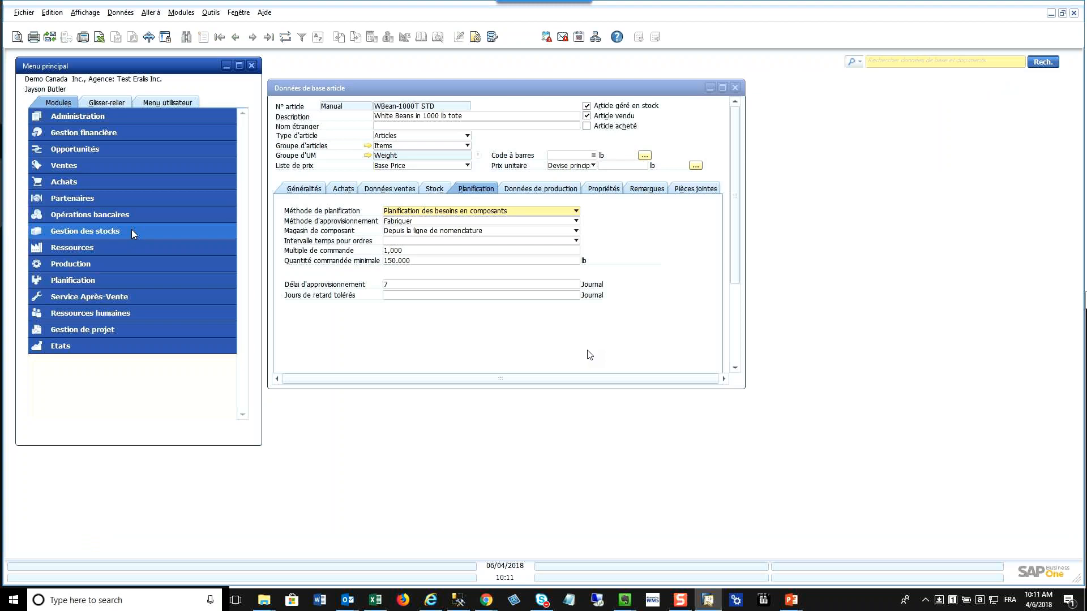
pyautogui.click(97, 264)
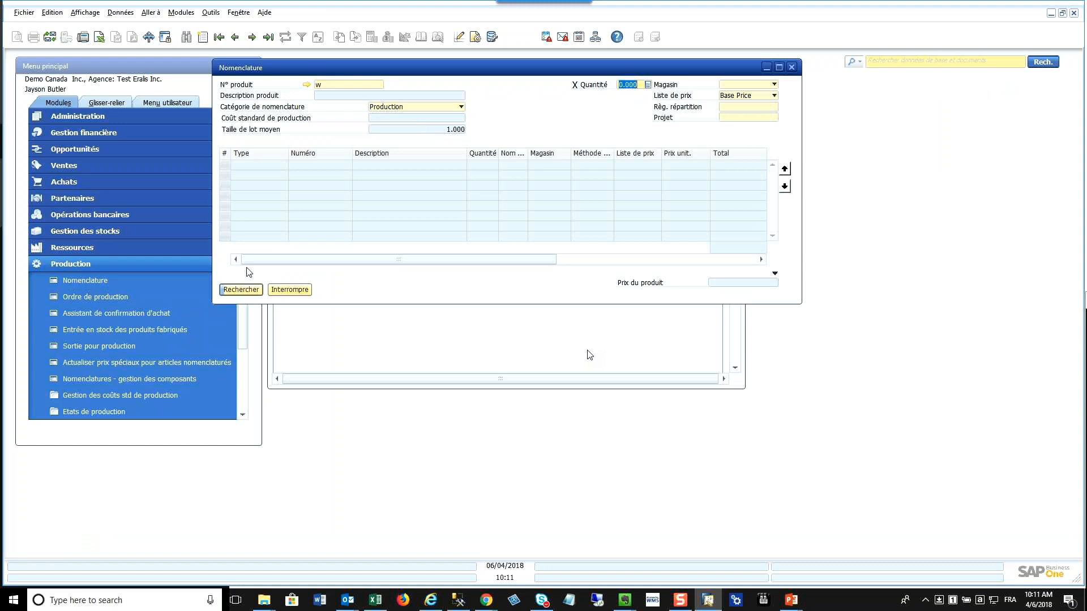
pyautogui.click(241, 289)
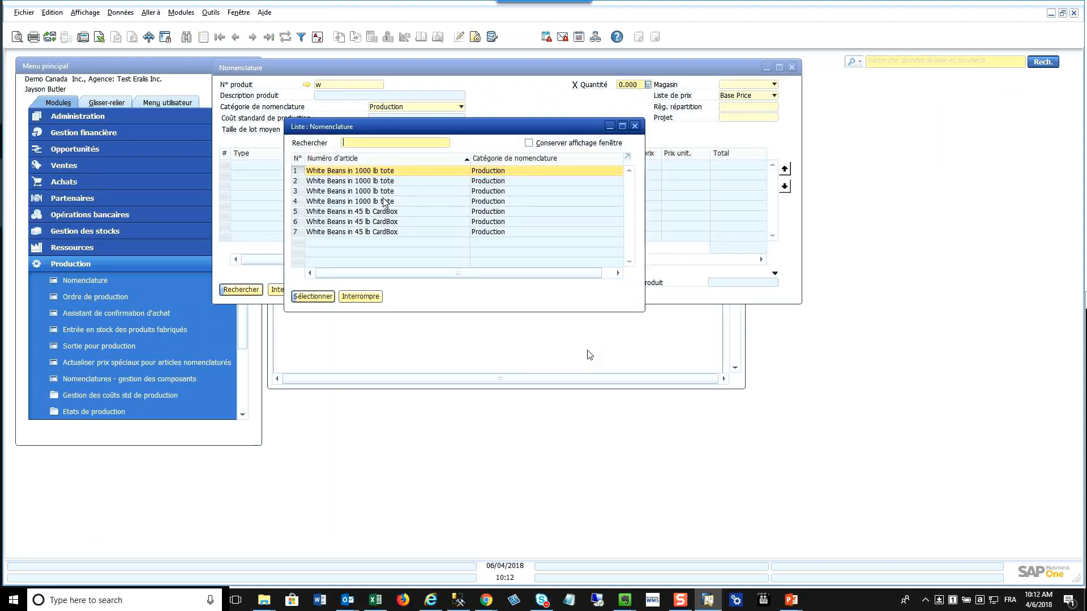
pyautogui.doubleClick(350, 173)
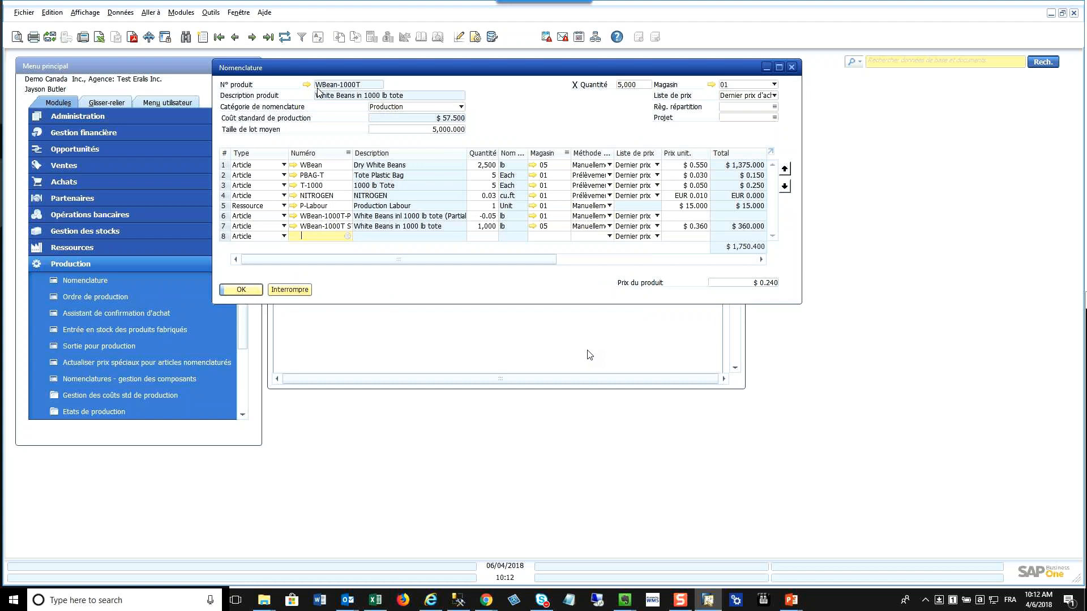
pyautogui.moveTo(341, 68); pyautogui.dragTo(424, 74)
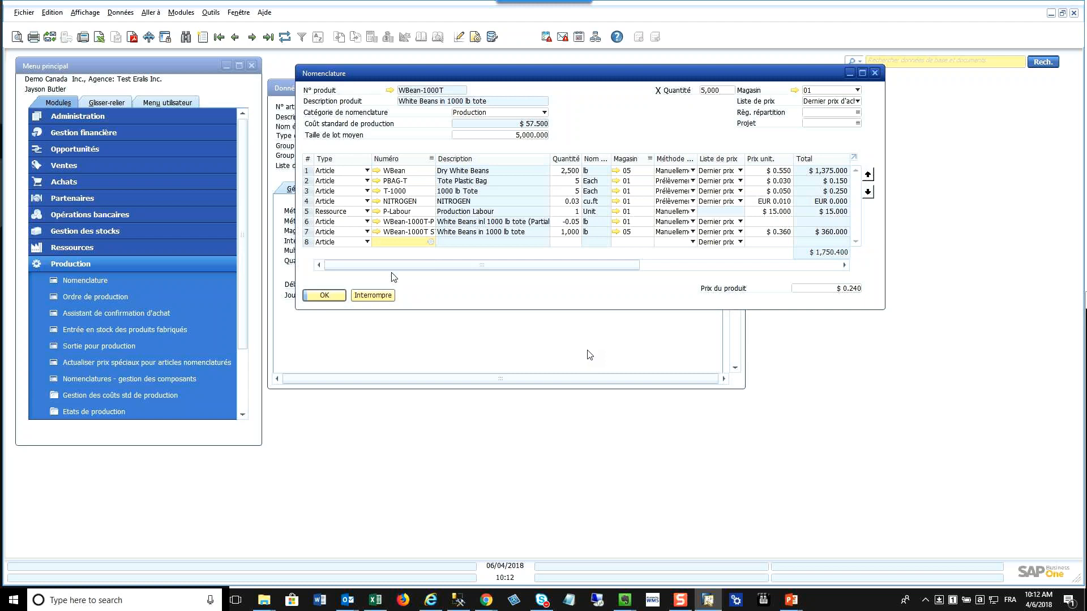
pyautogui.click(875, 73)
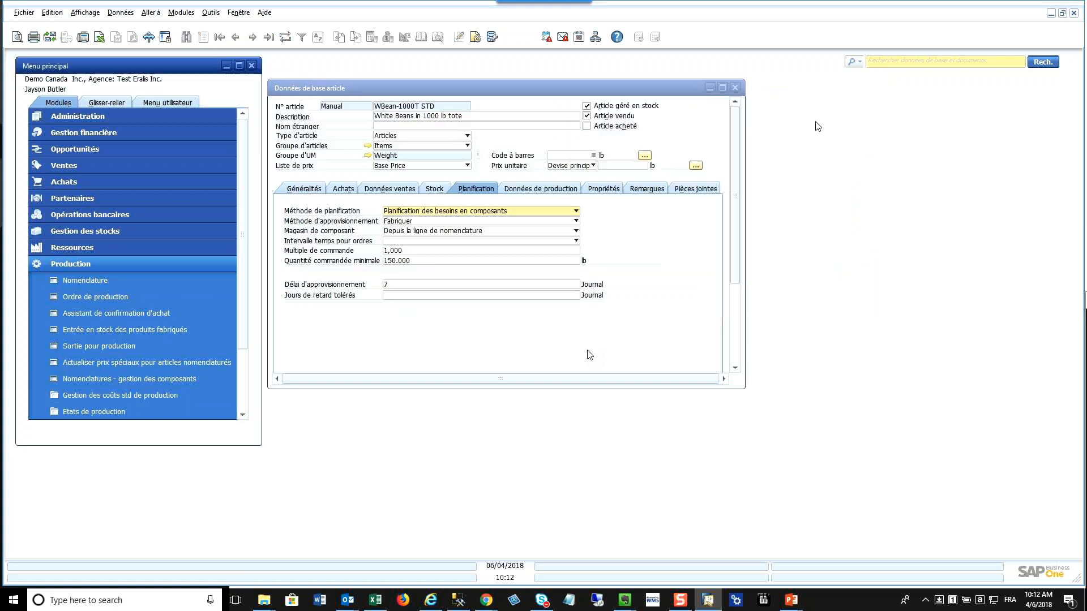
pyautogui.click(735, 88)
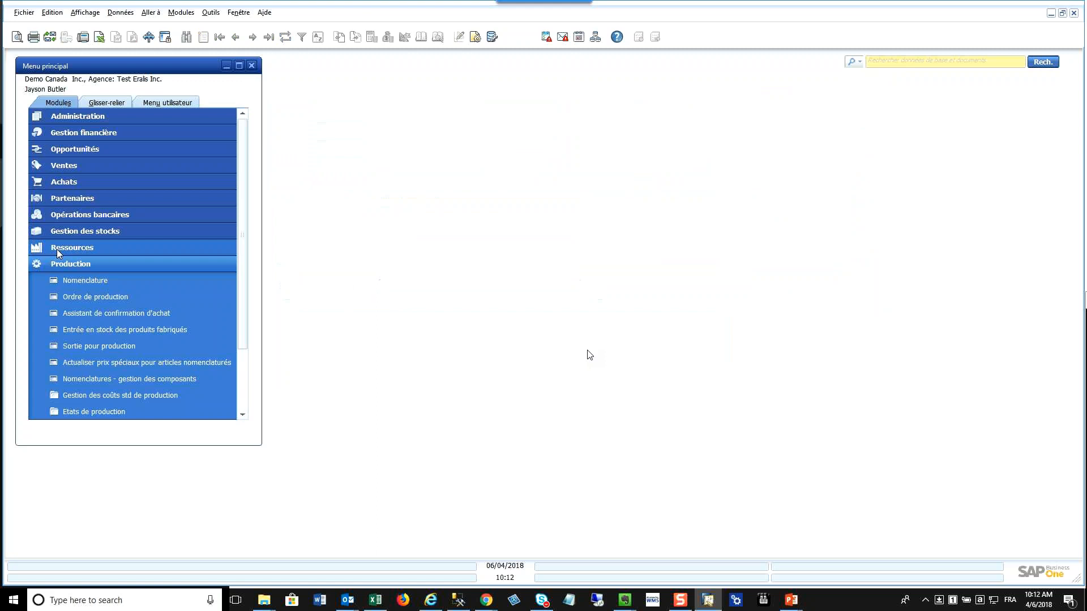
# Open the Prévisions form from the Planification module
pyautogui.click(66, 265)
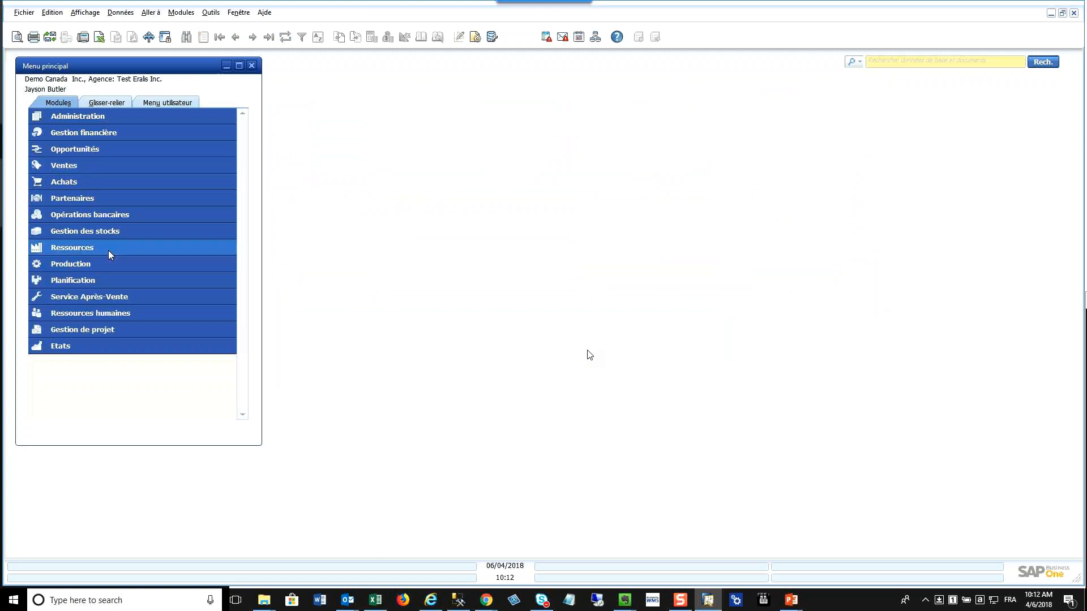
pyautogui.click(94, 280)
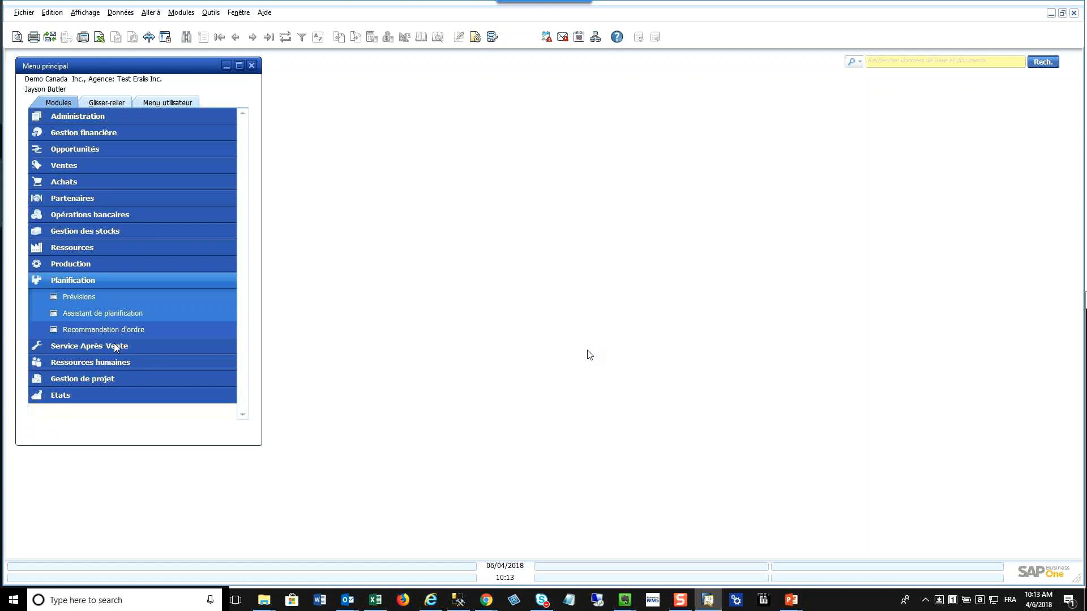
pyautogui.click(80, 297)
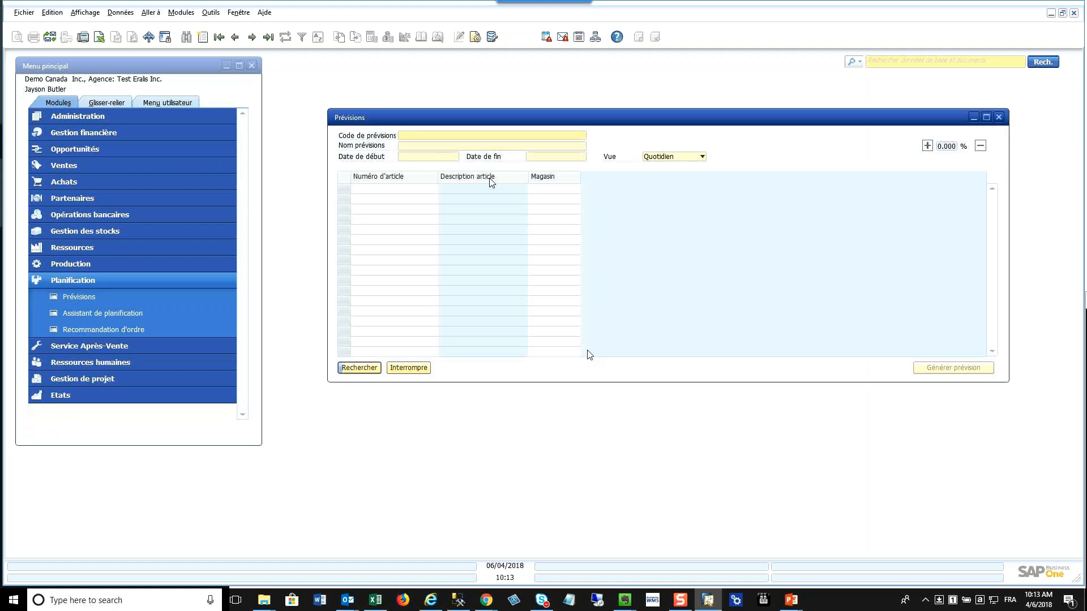
# View the last saved forecast, and start a new monthly forecast with code and name B2018 for 01/04/2018 to 31/12/2018
pyautogui.click(270, 40)
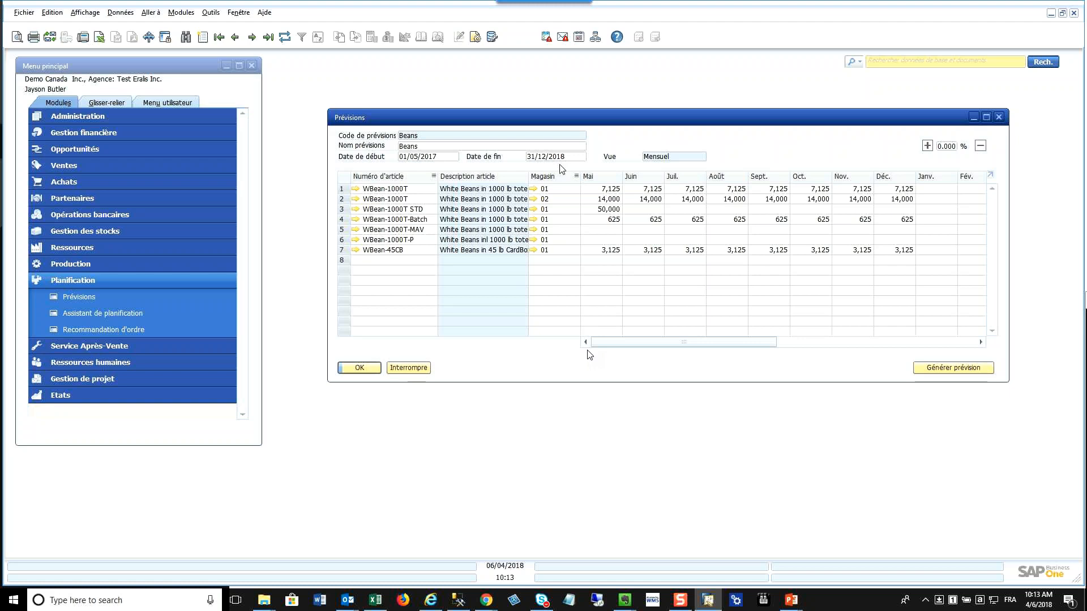
pyautogui.click(203, 37)
pyautogui.write('B2018')
pyautogui.click(419, 147)
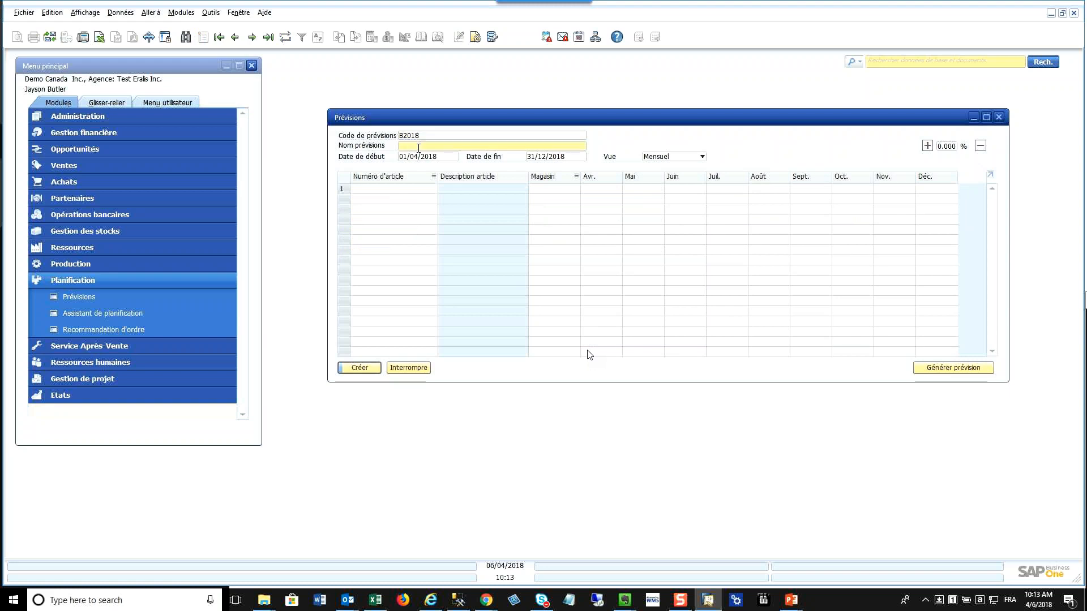
pyautogui.write('B2018')
# Add all items matching "W", from WBean through WBean-45CB-TEST, as lines of the B2018 forecast
pyautogui.click(393, 191)
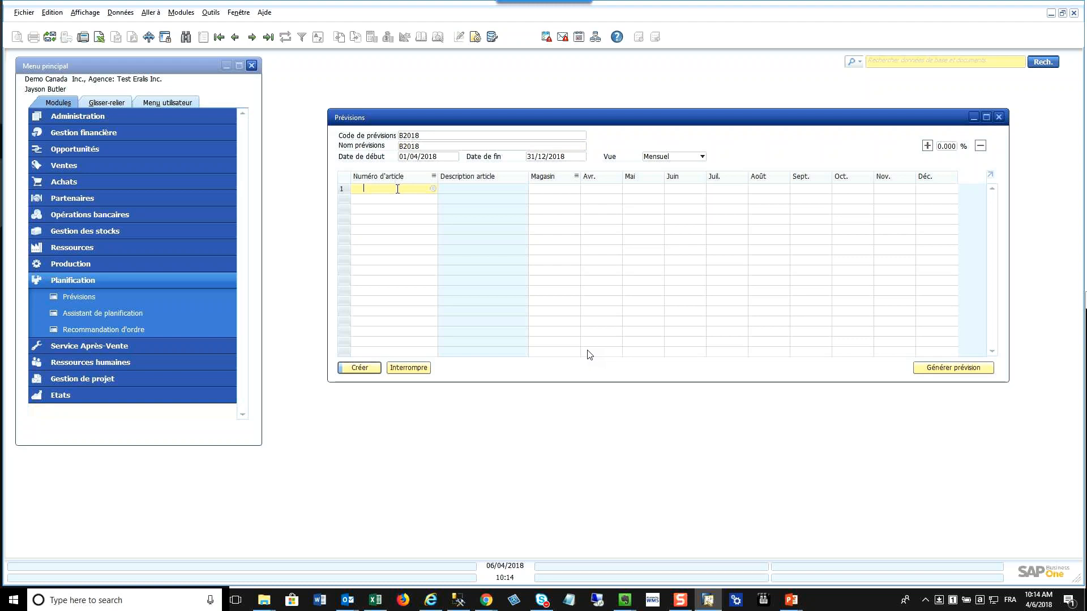
pyautogui.write('W')
pyautogui.press('Tab')
pyautogui.keyDown('shift'); pyautogui.click(259, 183); pyautogui.keyUp('shift')
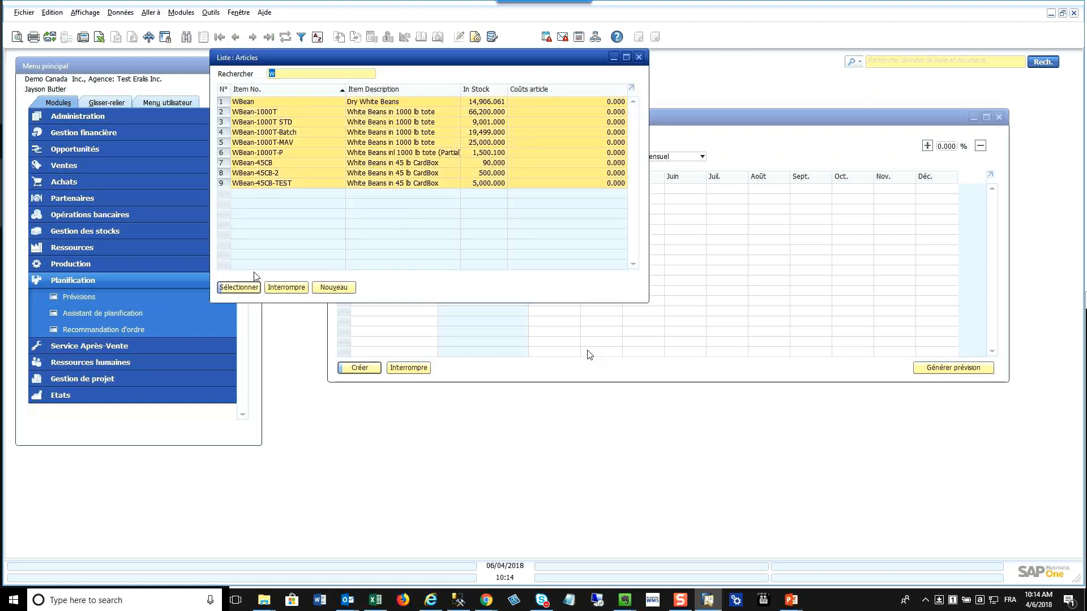
pyautogui.press('Return')
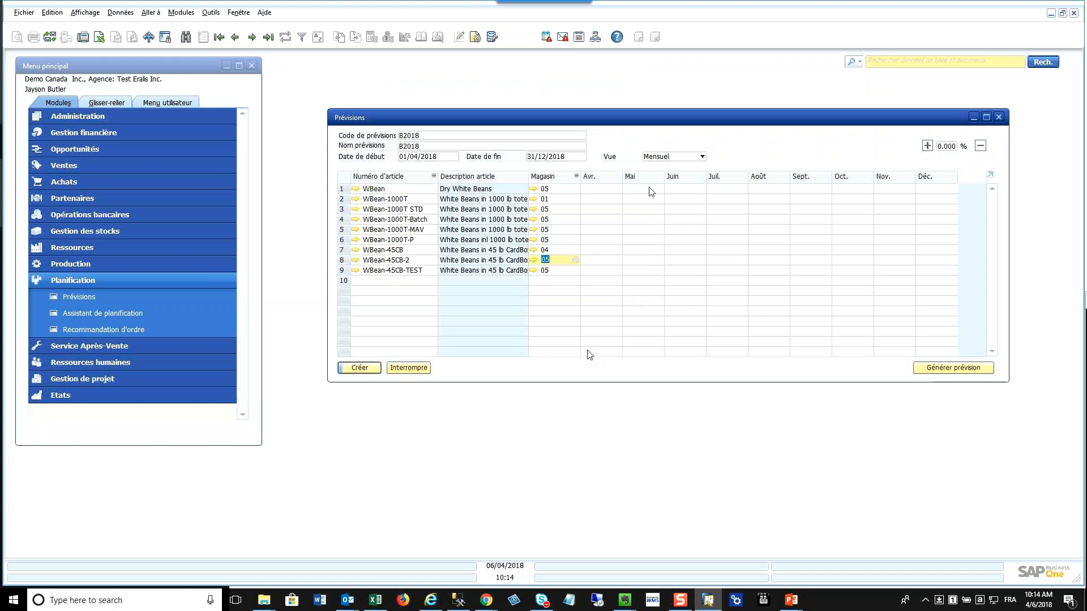
# Enter the WBean forecast quantities: 5000 for April, 5500 for May, 600 for June and 6000 for July
pyautogui.click(614, 191)
pyautogui.write('5000')
pyautogui.click(642, 188)
pyautogui.write('5500')
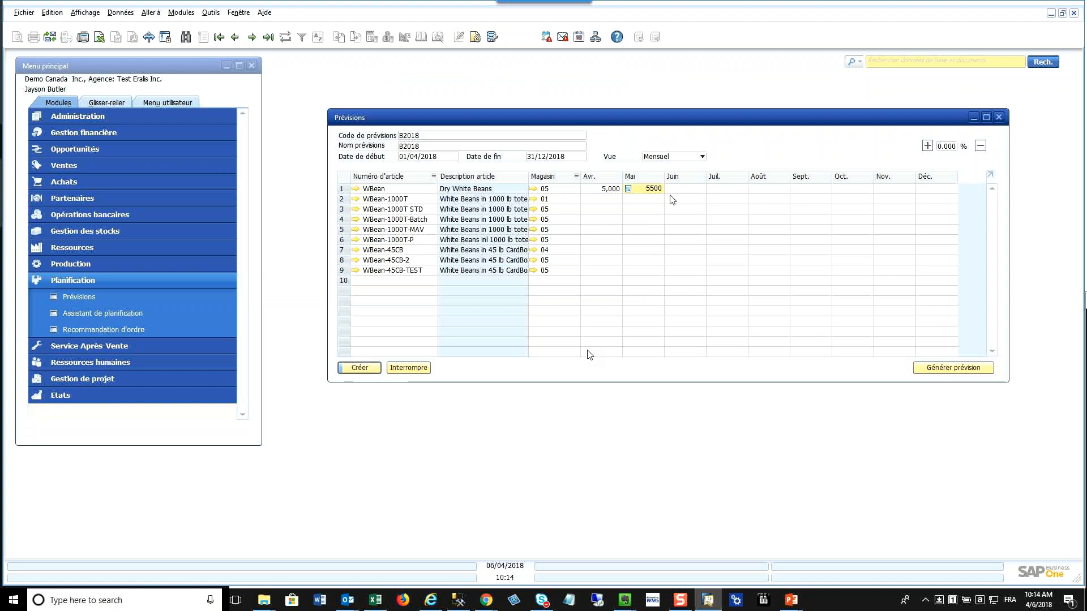
pyautogui.click(678, 190)
pyautogui.write('600')
pyautogui.press('Tab')
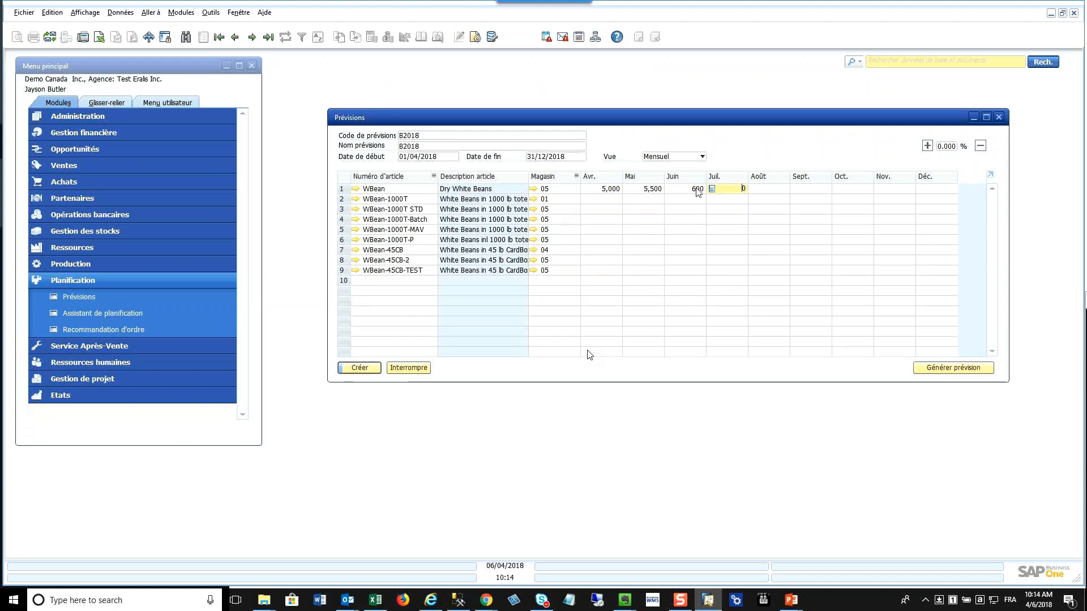
pyautogui.click(731, 188)
pyautogui.write('6000')
pyautogui.click(778, 191)
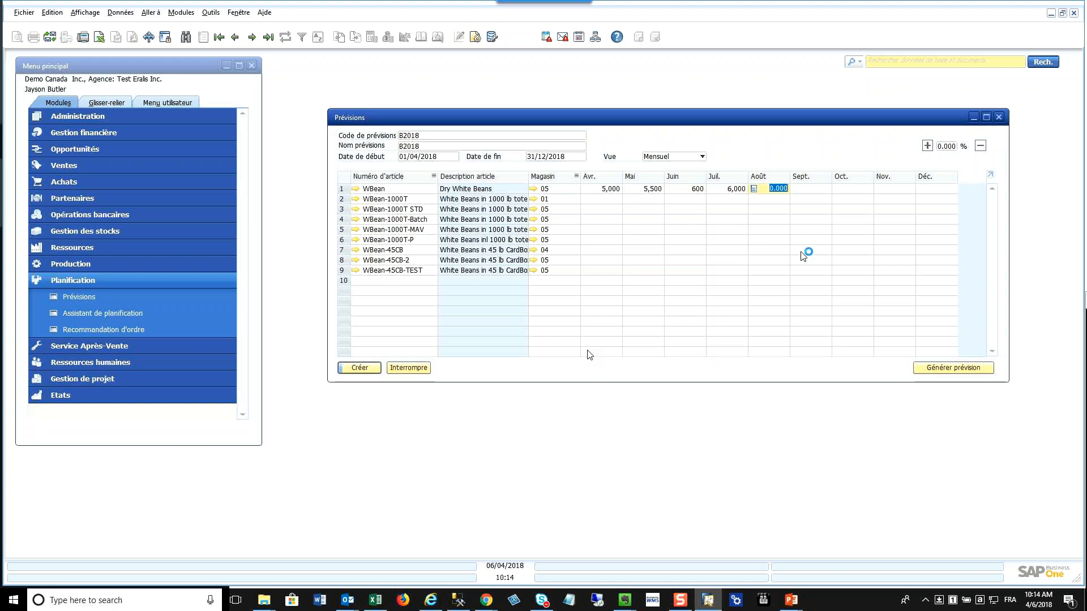
# Increase all quantities in the WBean forecast row by 10%
pyautogui.click(340, 190)
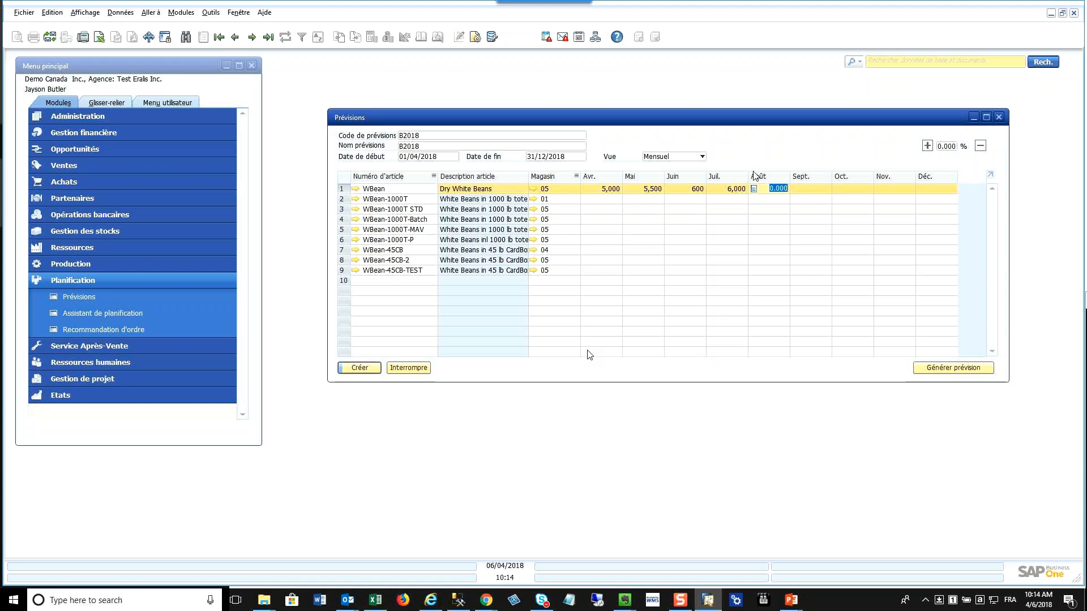
pyautogui.click(927, 146)
pyautogui.click(927, 146)
# Open the forecast generation definition and set its item range from WBean to WBean-45CB-TEST
pyautogui.click(985, 369)
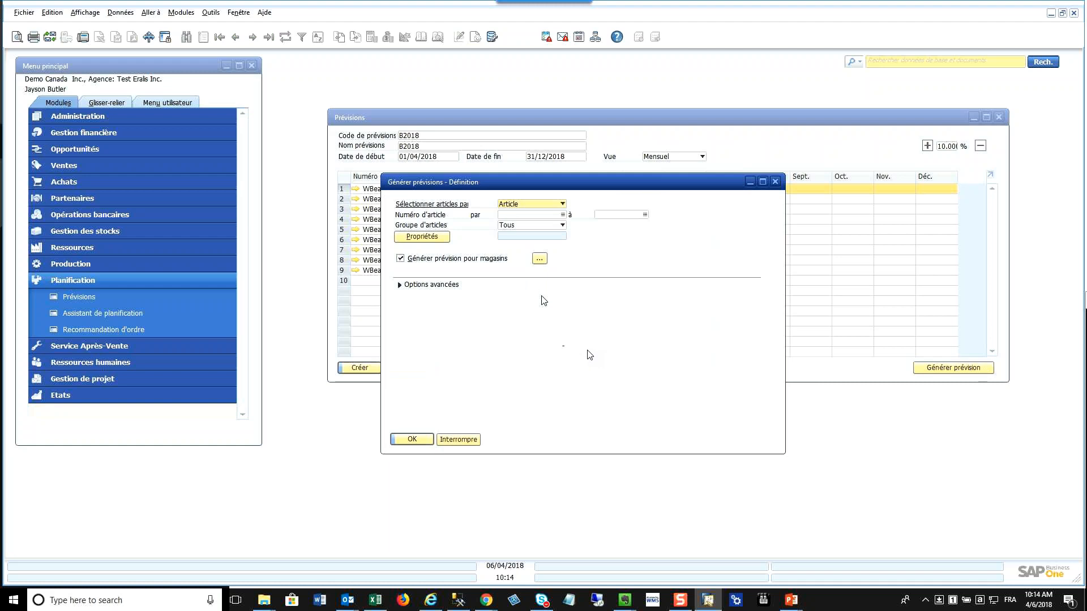
pyautogui.moveTo(500, 184); pyautogui.dragTo(561, 187)
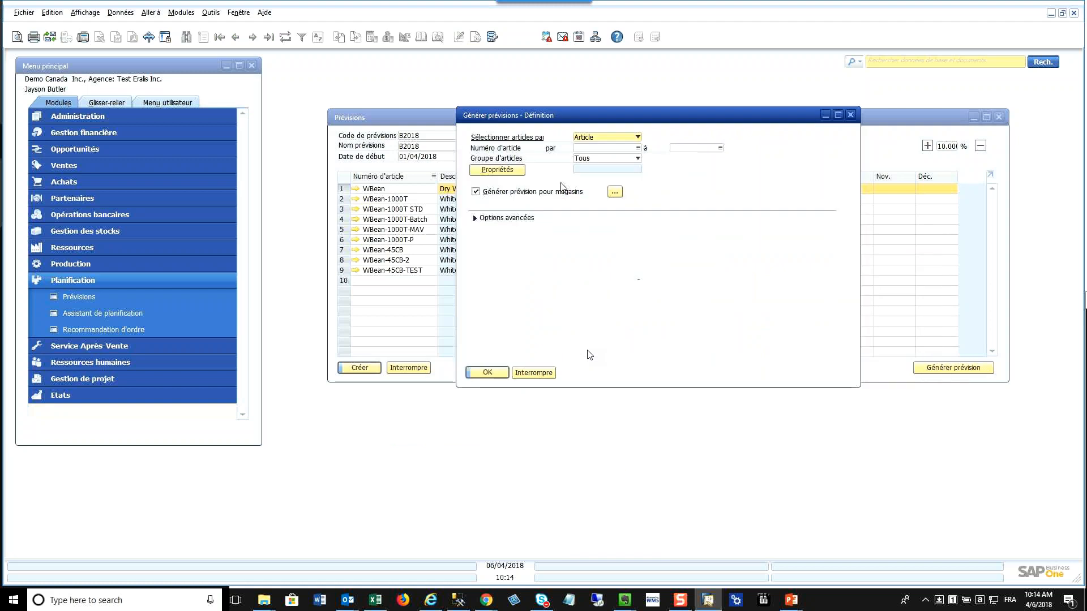
pyautogui.press('Tab')
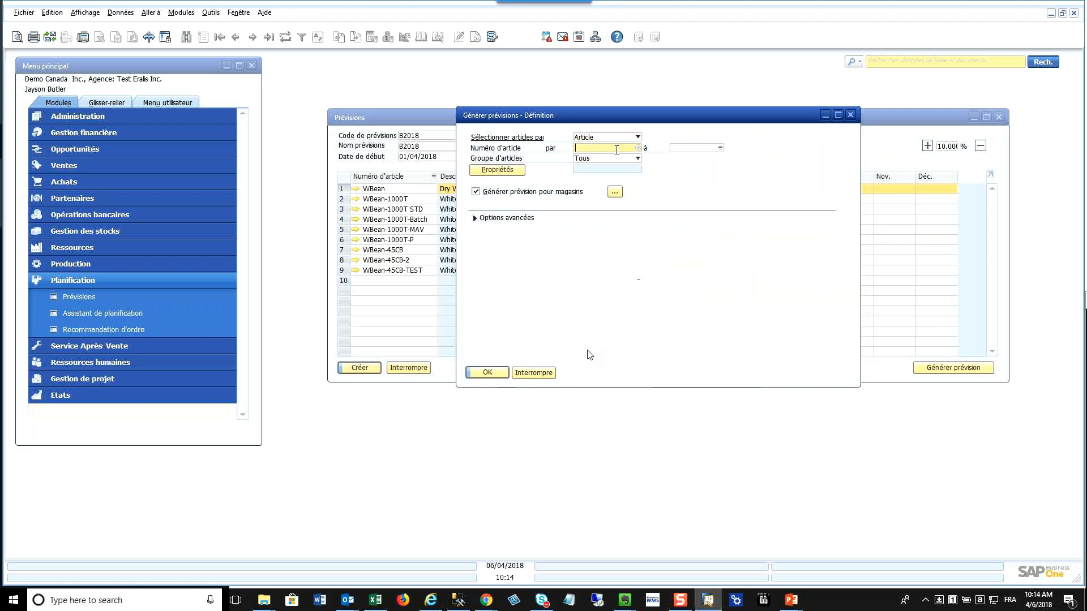
pyautogui.write('W')
pyautogui.press('Tab')
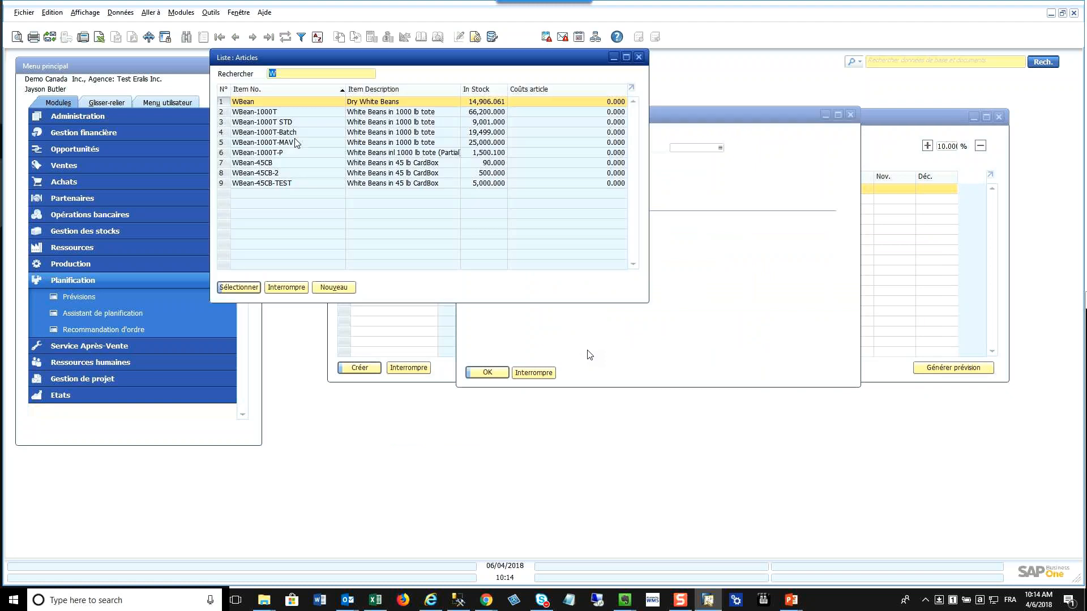
pyautogui.press('Return')
pyautogui.click(718, 149)
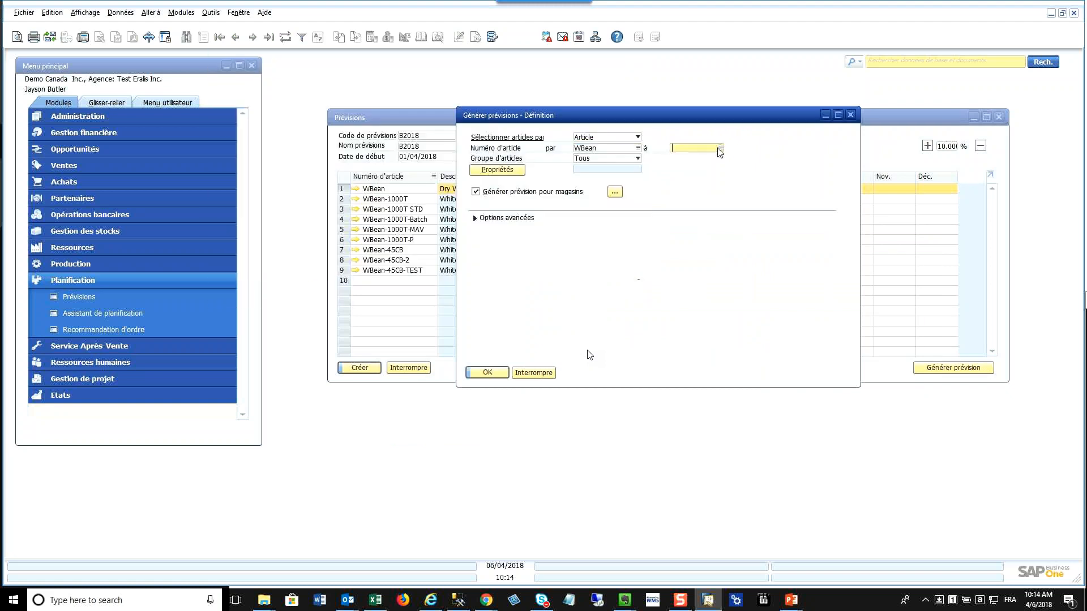
pyautogui.write('w')
pyautogui.press('Tab')
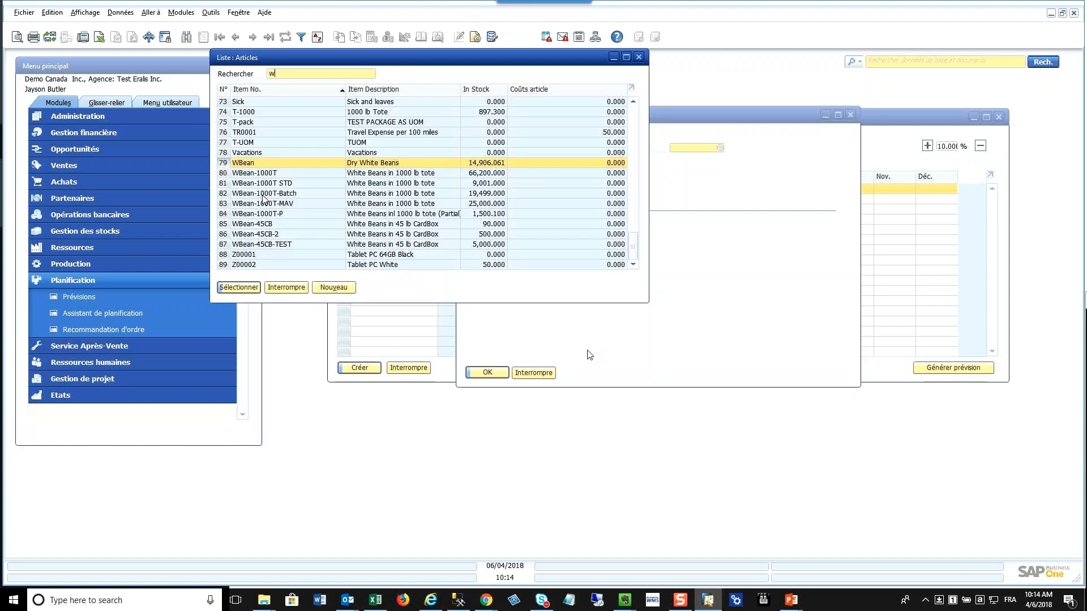
pyautogui.doubleClick(258, 245)
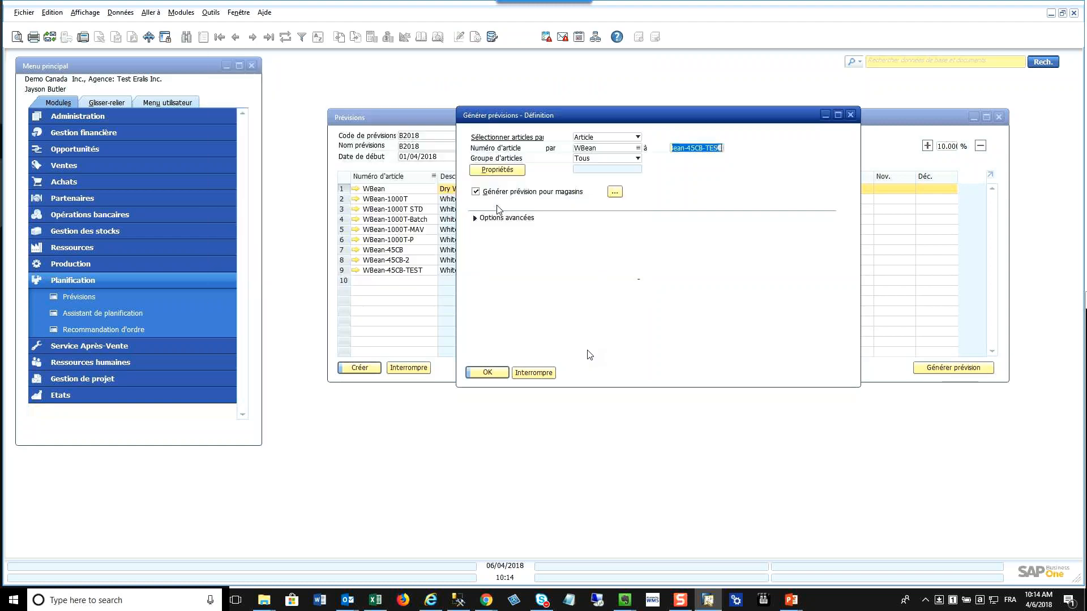
# Generate the forecast from sales history using Historique mensuel and Commandes clients, with history starting 01/04/2017
pyautogui.click(475, 218)
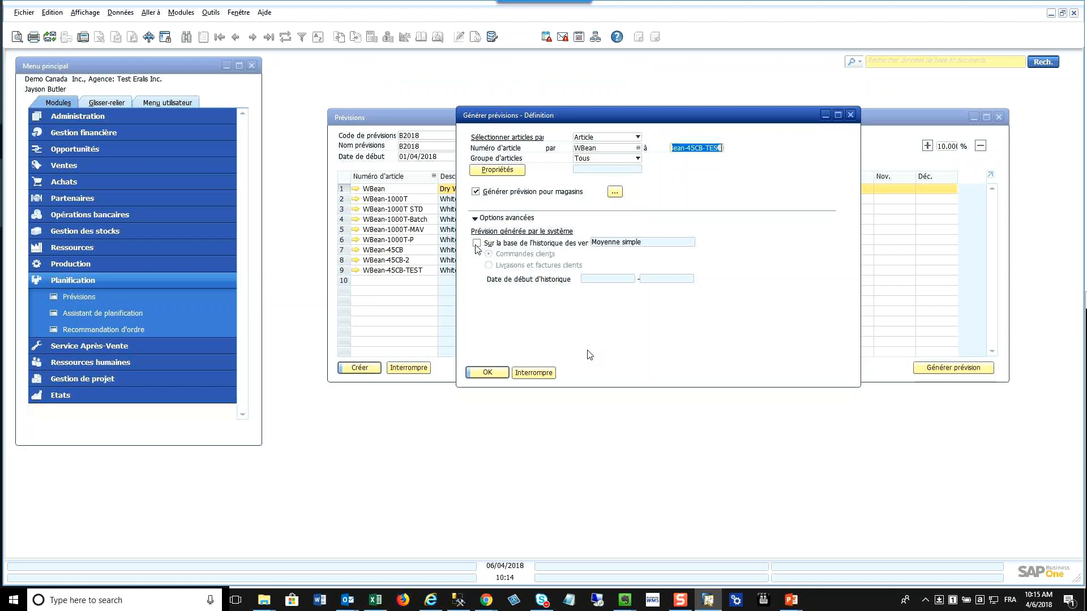
pyautogui.click(477, 244)
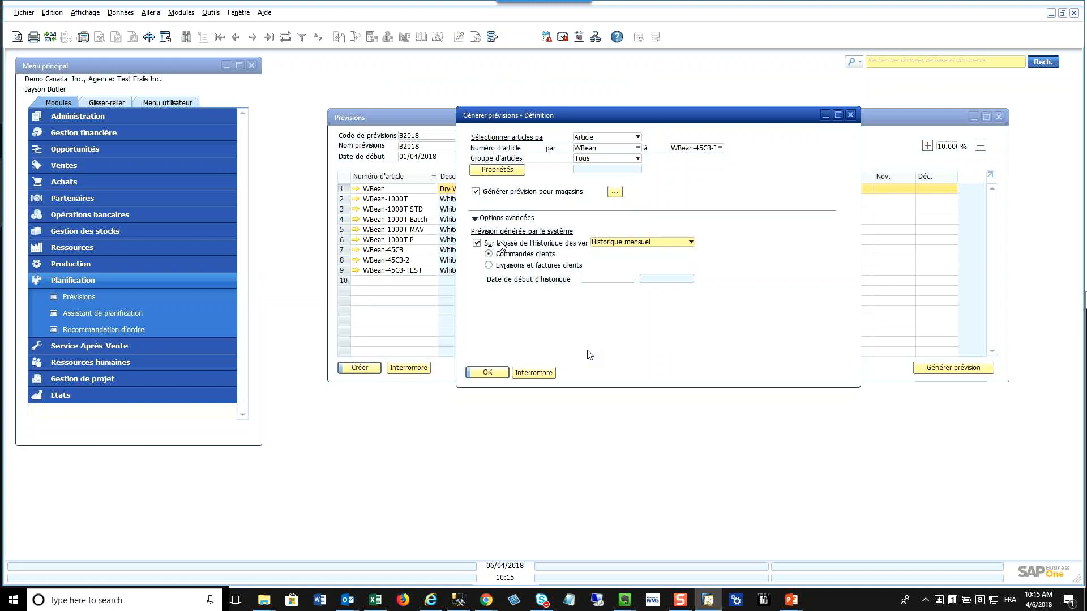
pyautogui.click(609, 279)
pyautogui.write('010417')
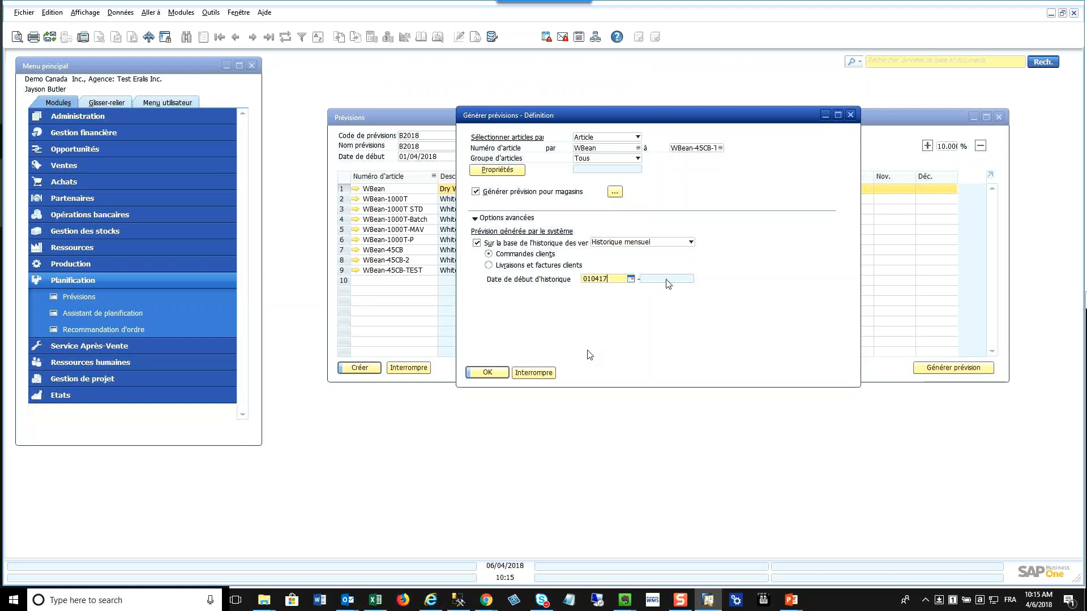
pyautogui.click(614, 243)
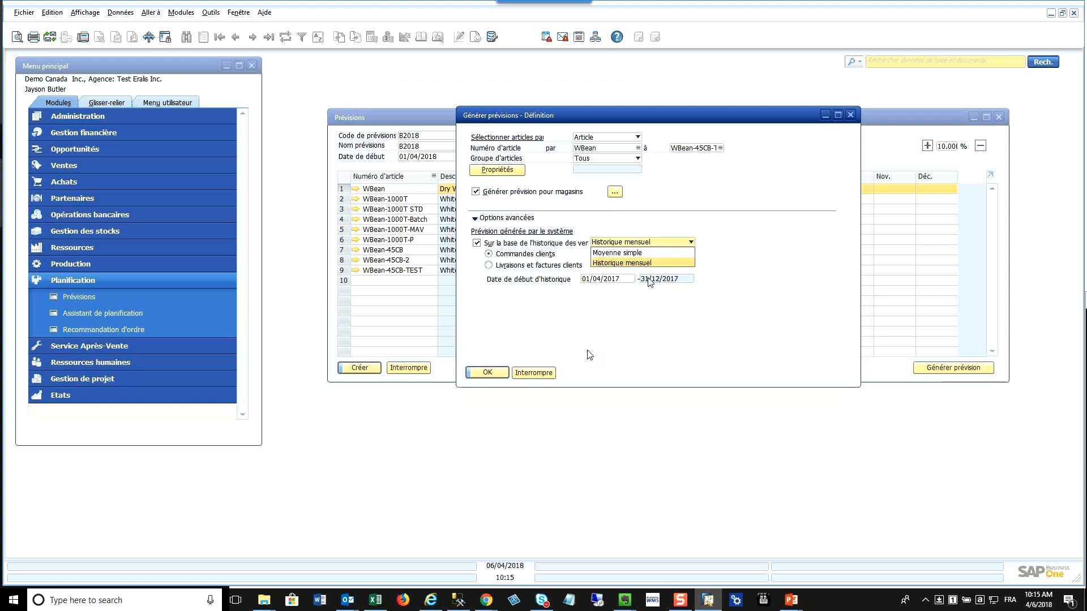
pyautogui.click(650, 281)
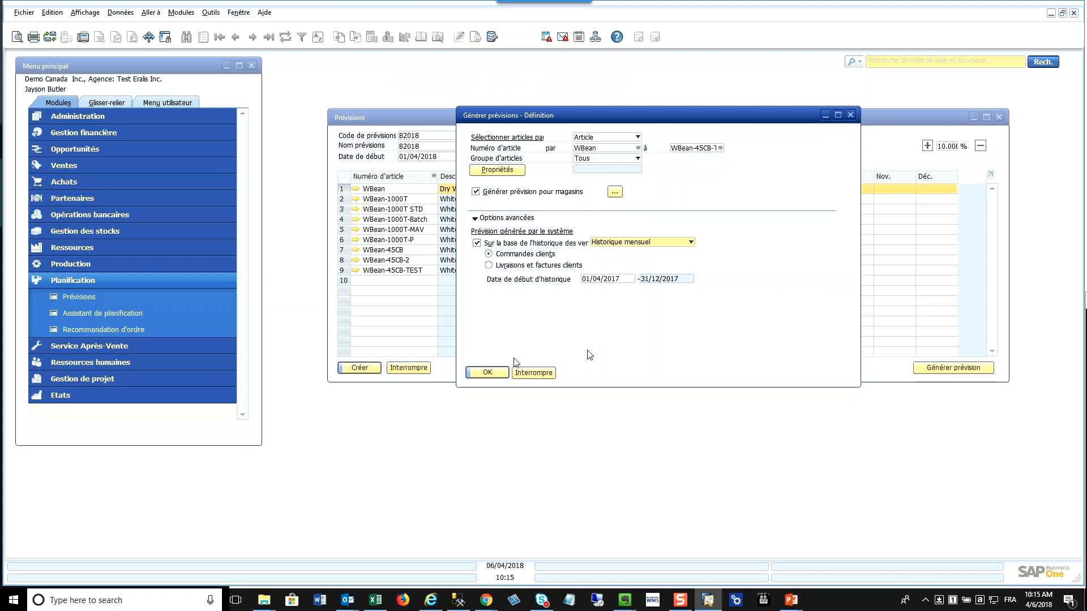
pyautogui.click(487, 372)
pyautogui.click(398, 315)
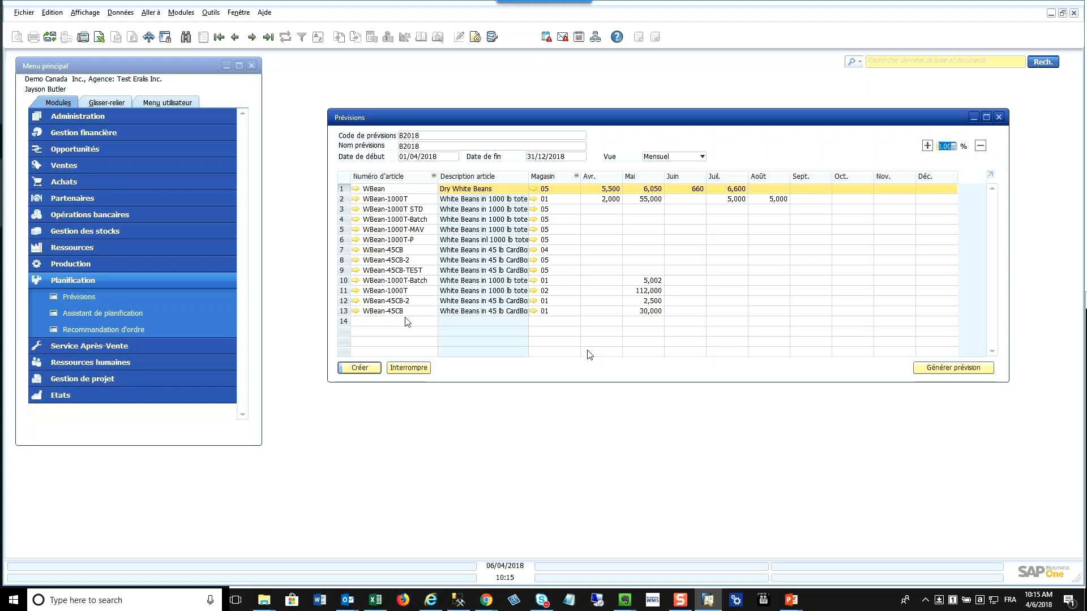
# Raise the May forecasts by percentage to 5,502.2 for WBean-1000T-Batch in warehouse 01 and 140,000 for WBean-1000T in warehouse 02
pyautogui.click(355, 284)
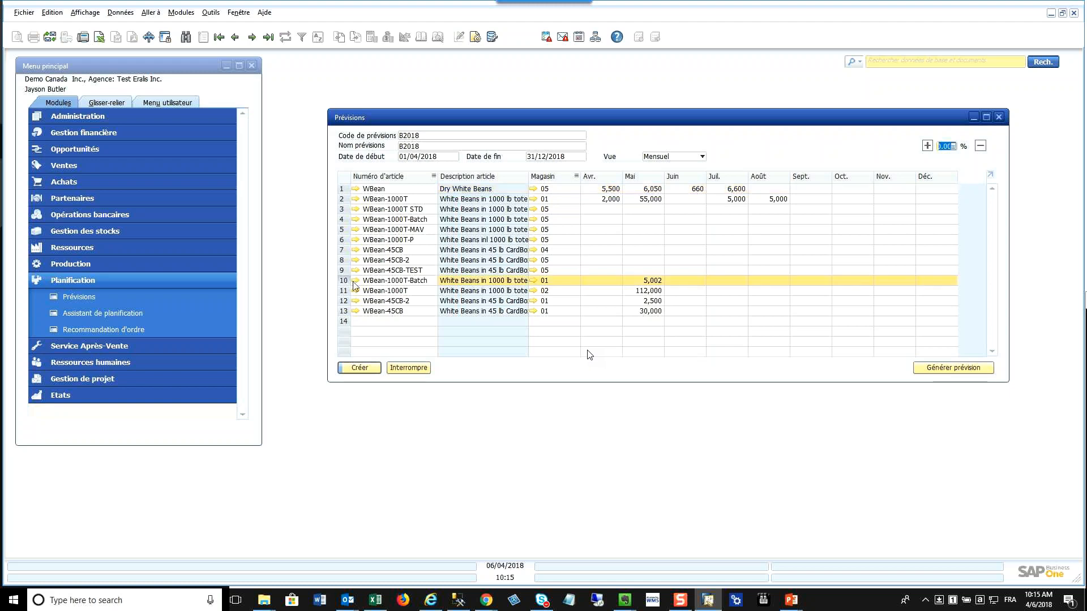
pyautogui.click(928, 146)
pyautogui.click(343, 292)
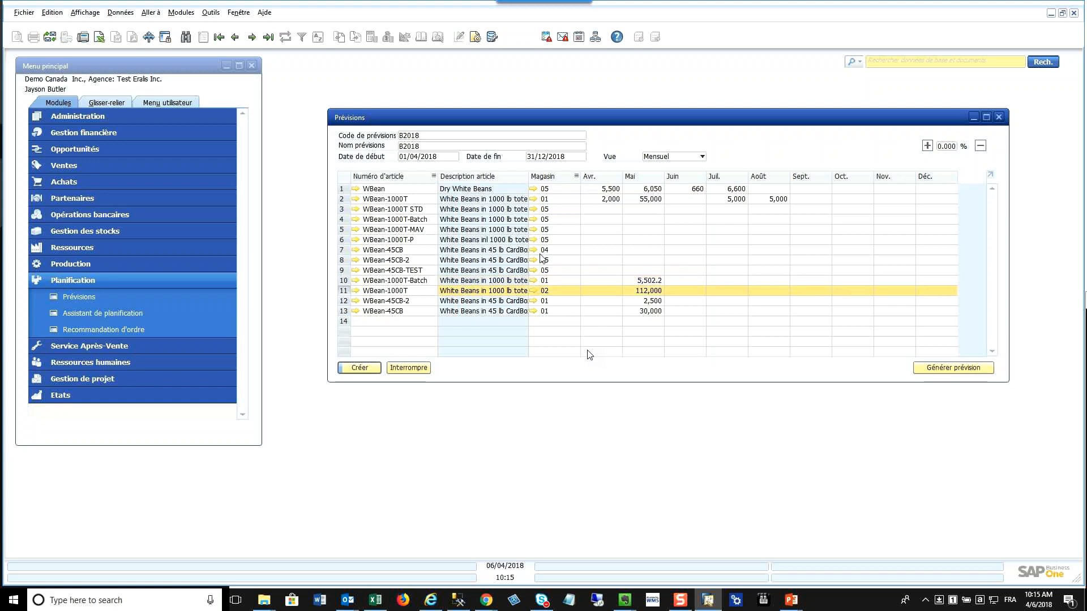
pyautogui.click(928, 146)
# Reduce the WBean-1000T forecast row for warehouse 01 by 10% and set its July quantity to 6000
pyautogui.click(344, 200)
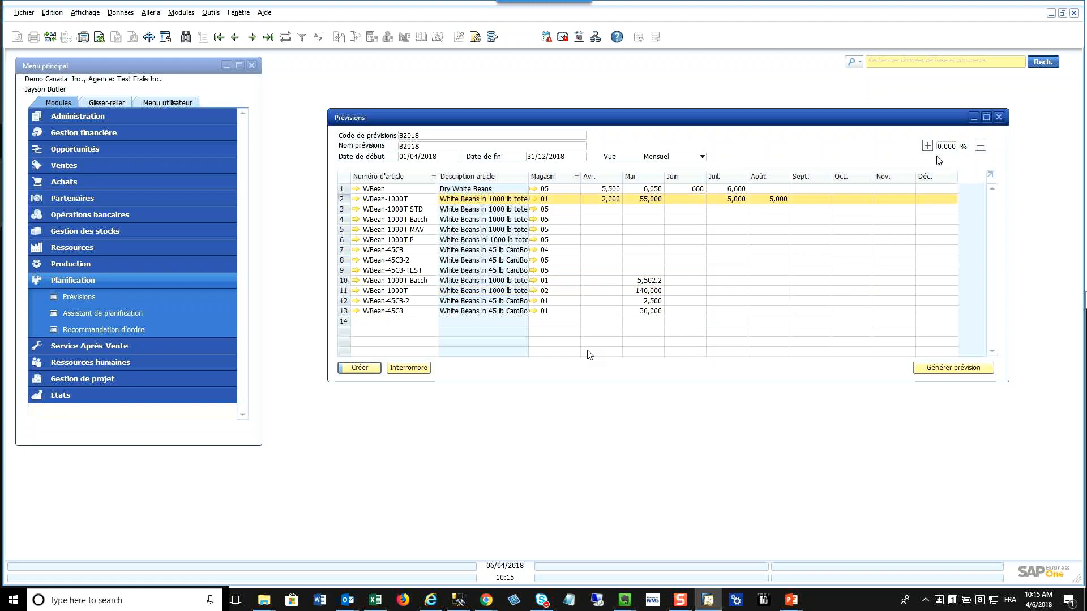
pyautogui.click(981, 146)
pyautogui.click(981, 146)
pyautogui.click(783, 249)
pyautogui.click(894, 199)
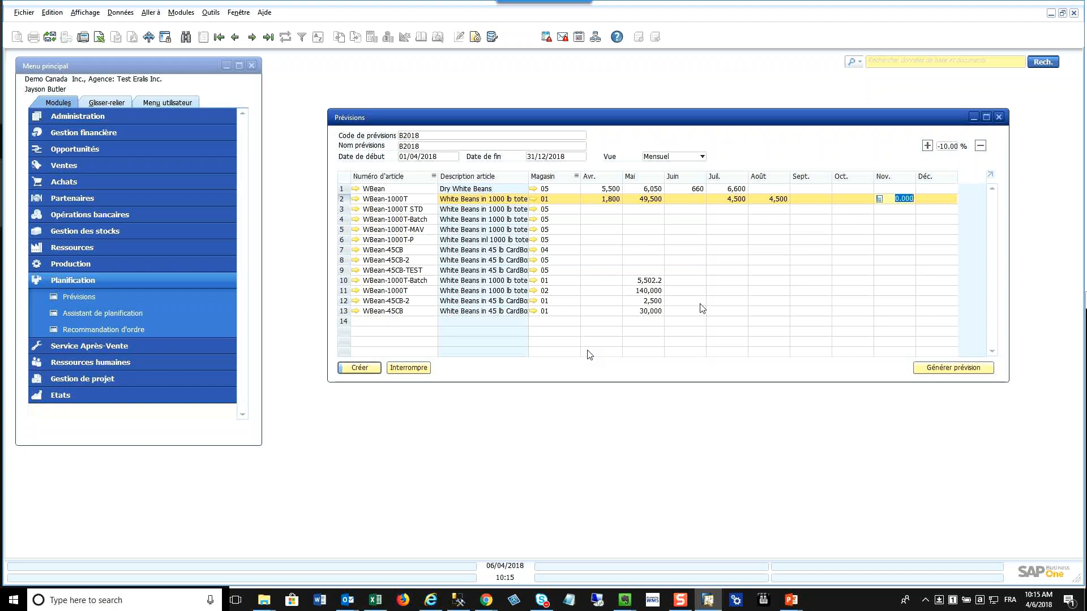
pyautogui.click(744, 202)
pyautogui.write('6000')
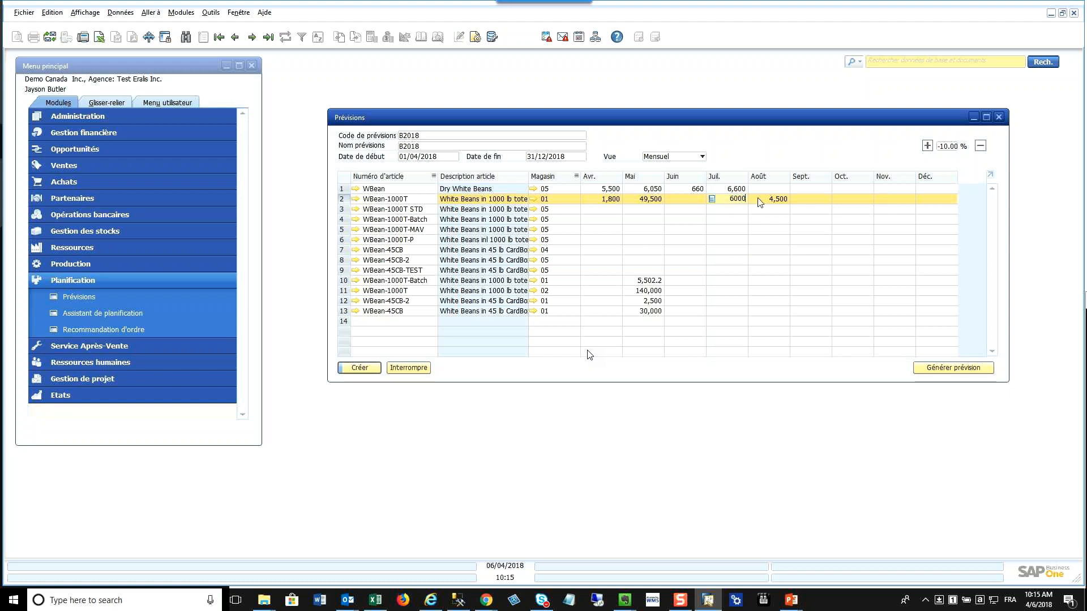
pyautogui.click(760, 201)
# Switch to Excel and copy the forecast table in Book4, range A1:K9, including its header row
pyautogui.rightClick(407, 192)
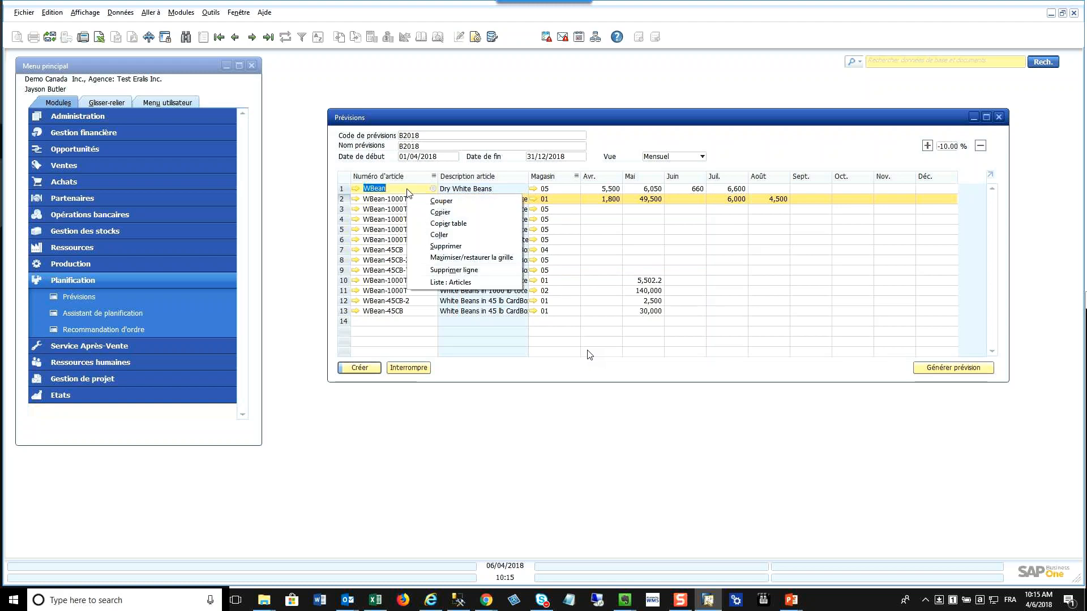
pyautogui.click(439, 213)
pyautogui.click(375, 600)
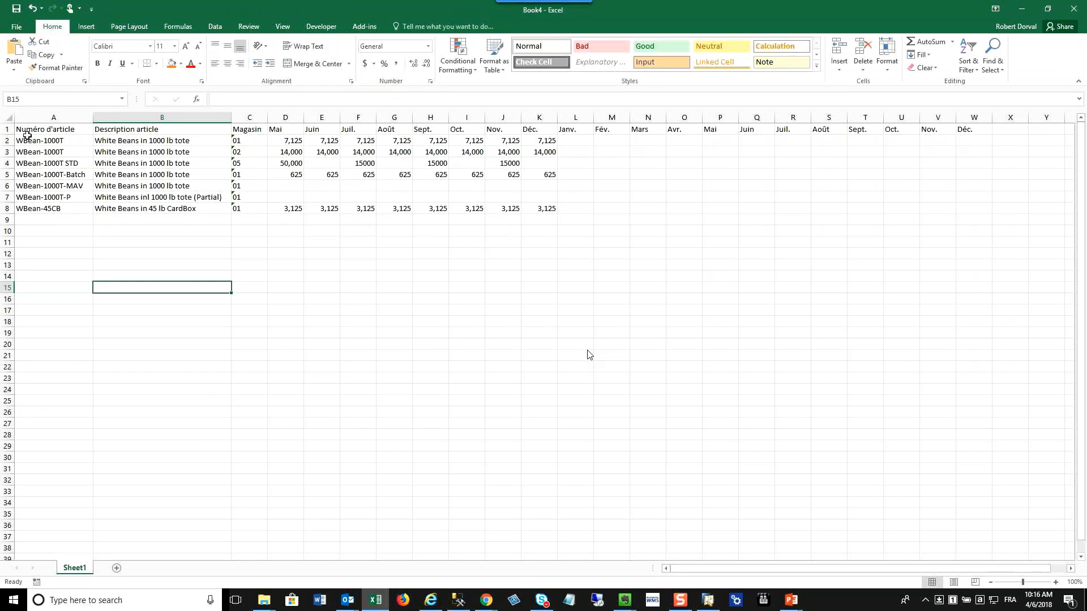
pyautogui.click(8, 118)
pyautogui.click(39, 129)
pyautogui.moveTo(17, 127); pyautogui.dragTo(538, 219)
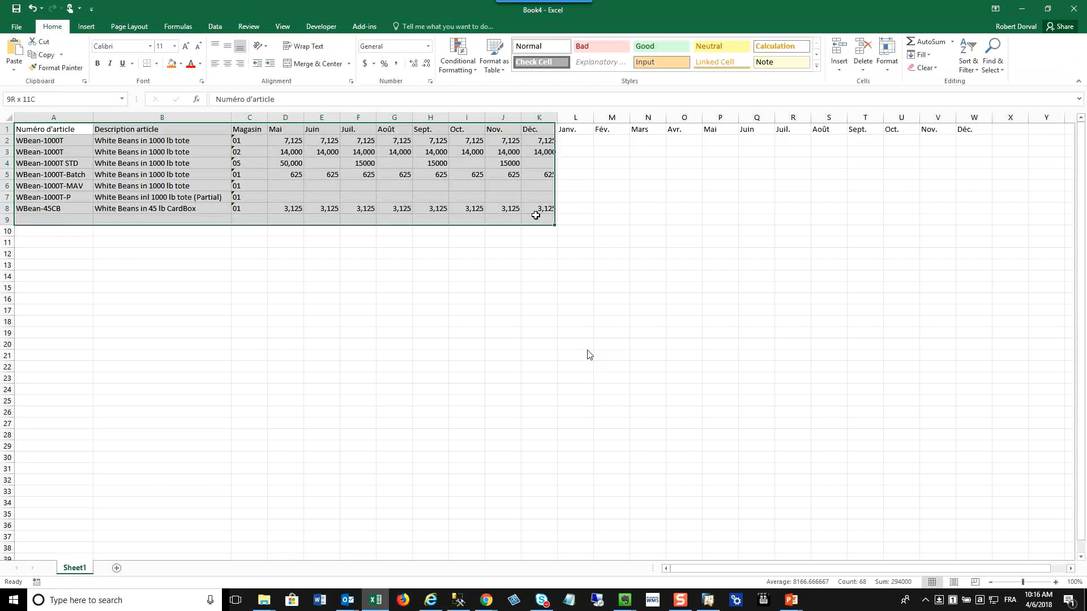
pyautogui.rightClick(56, 132)
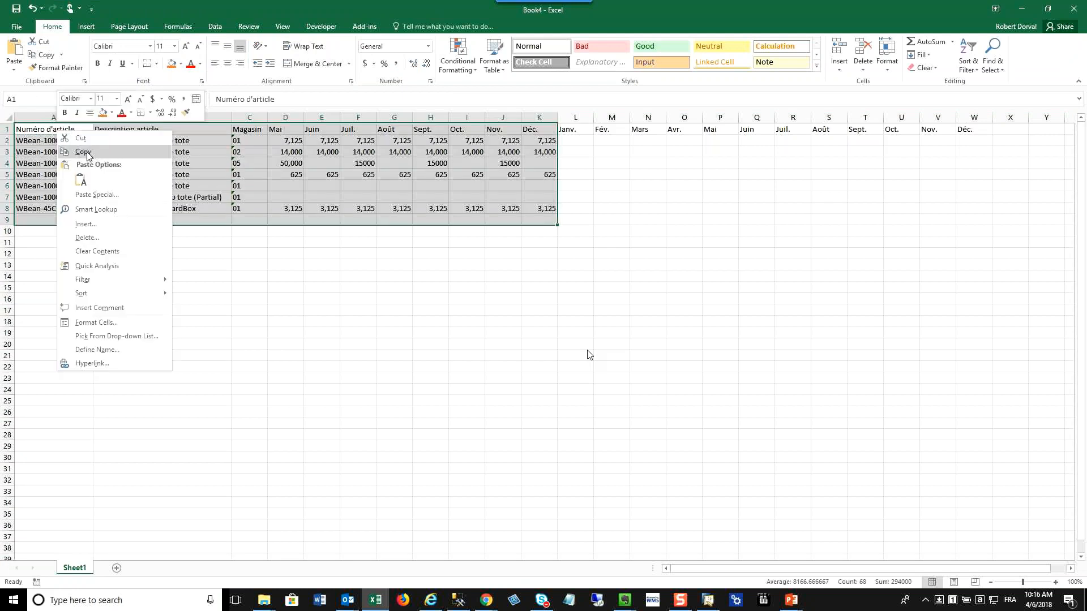
pyautogui.click(84, 152)
# Switch to SAP Business One and paste the copied table with its header into the B2018 forecast from row 1, deleting the existing row quantities
pyautogui.click(1023, 9)
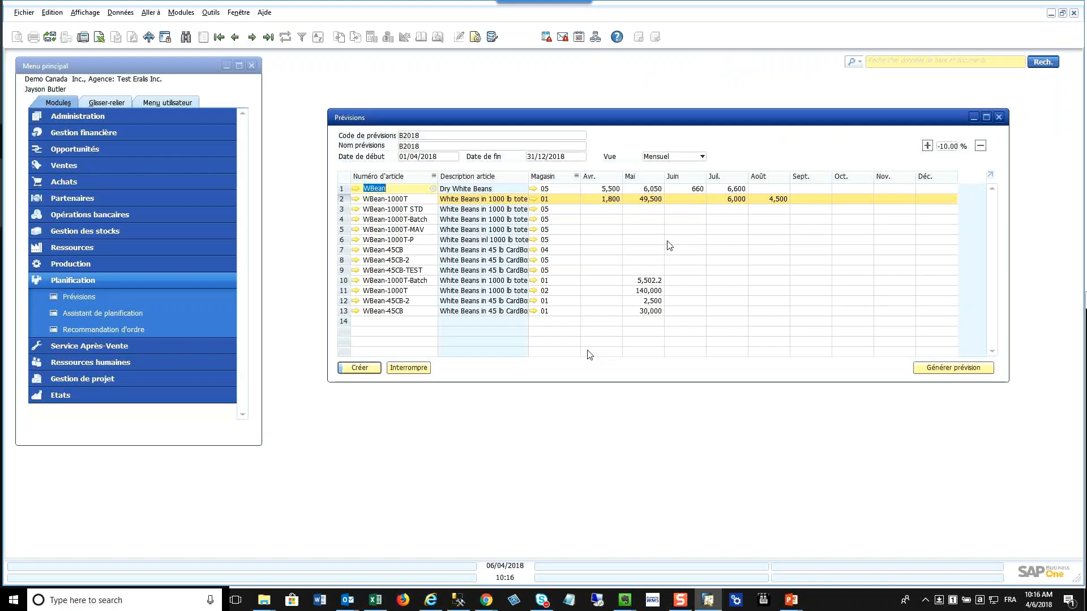
pyautogui.rightClick(391, 189)
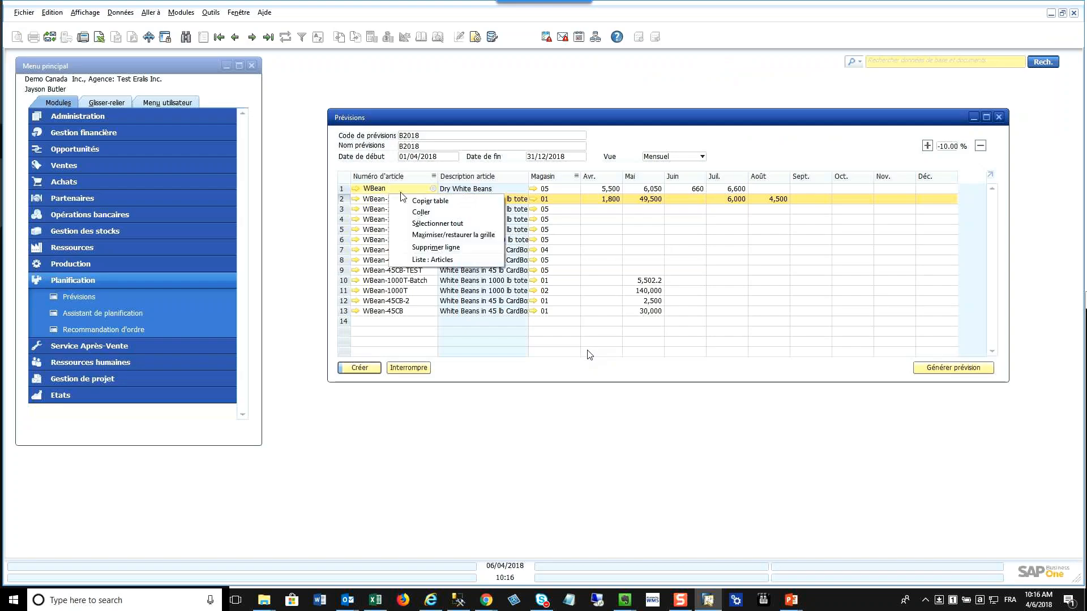
pyautogui.click(444, 218)
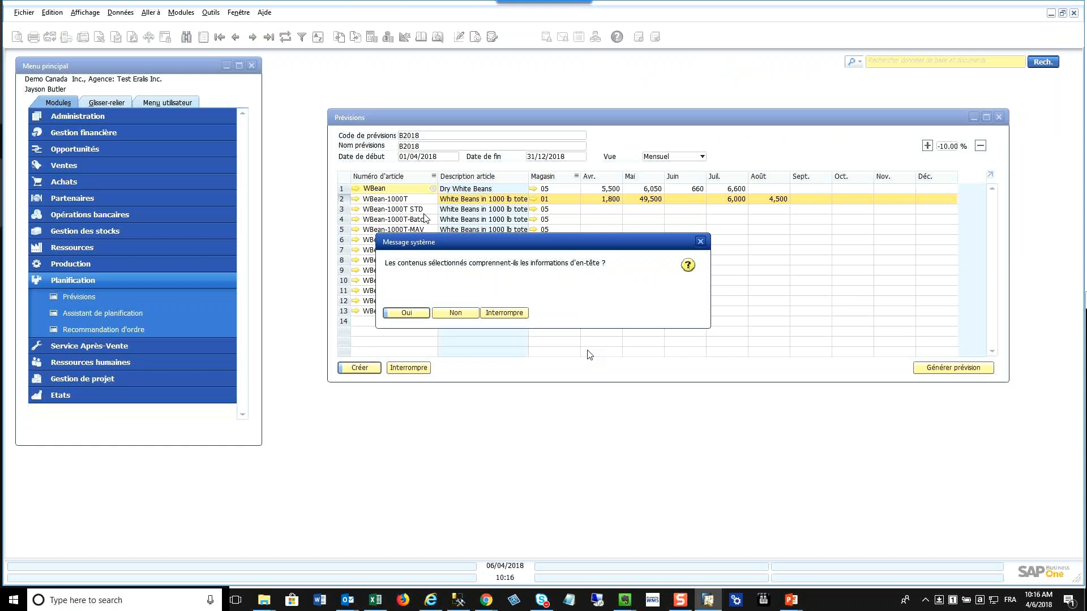
pyautogui.click(408, 314)
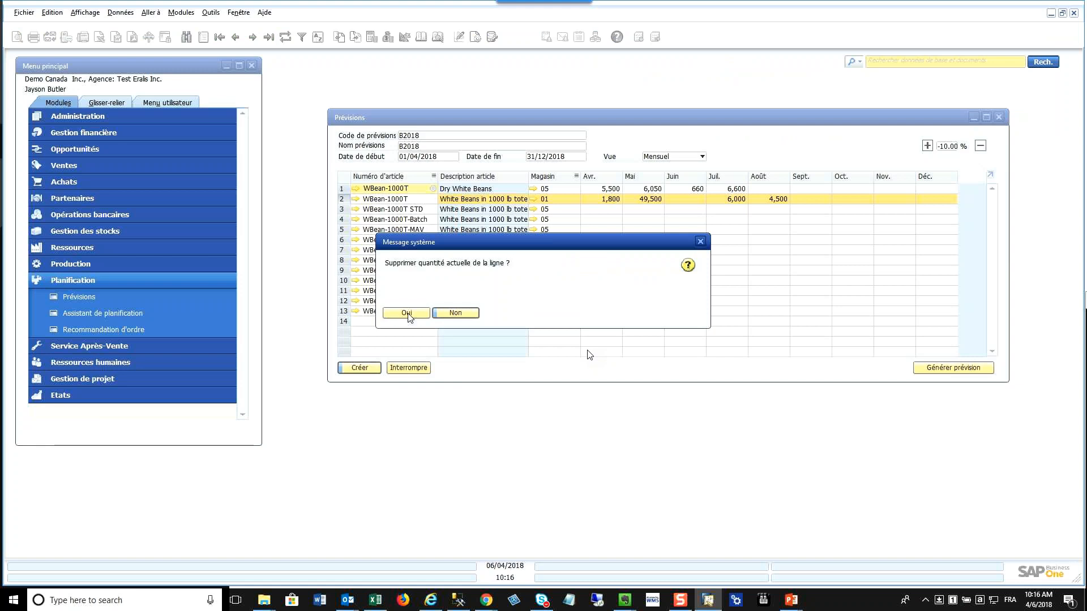
pyautogui.click(407, 313)
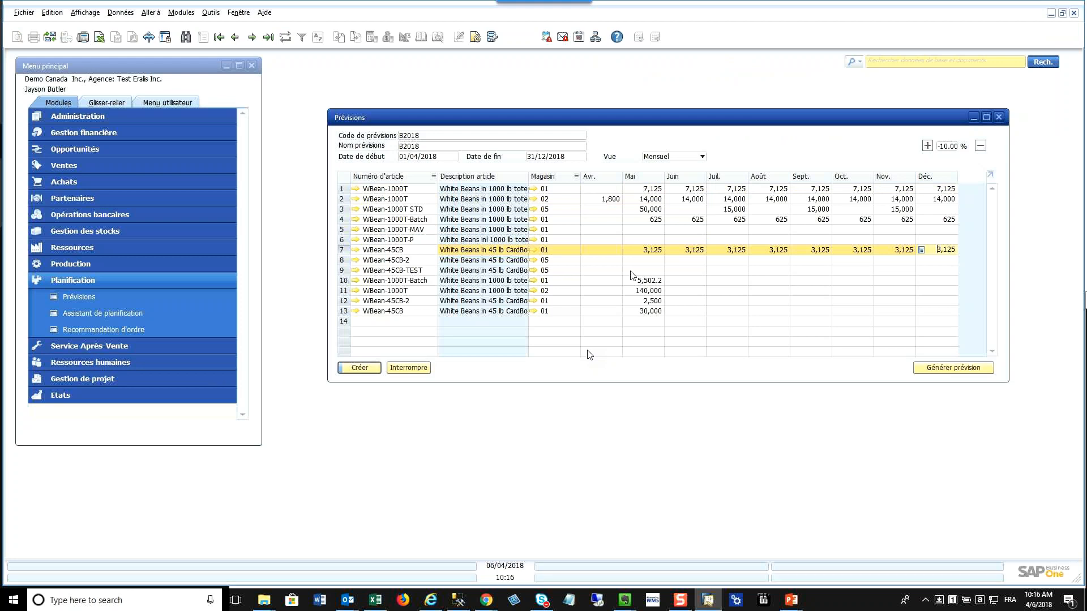
pyautogui.click(786, 270)
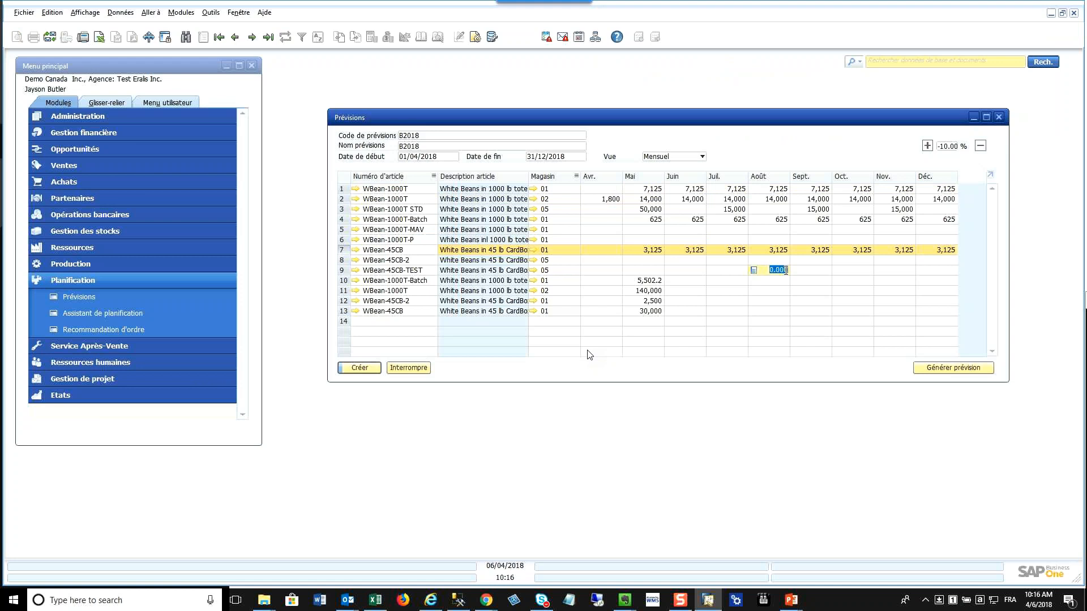
pyautogui.click(730, 229)
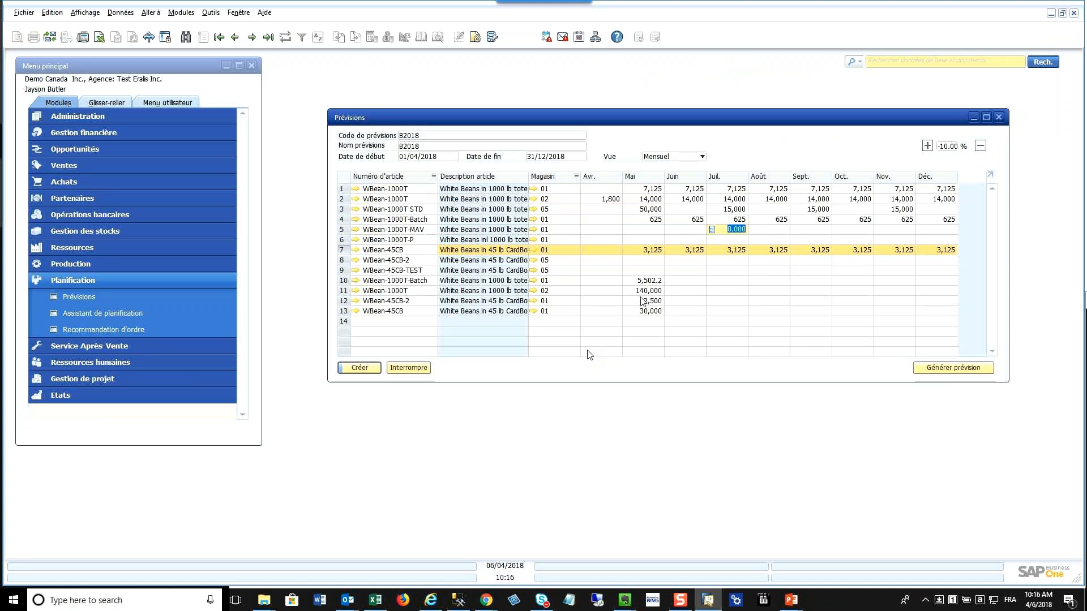
pyautogui.click(366, 372)
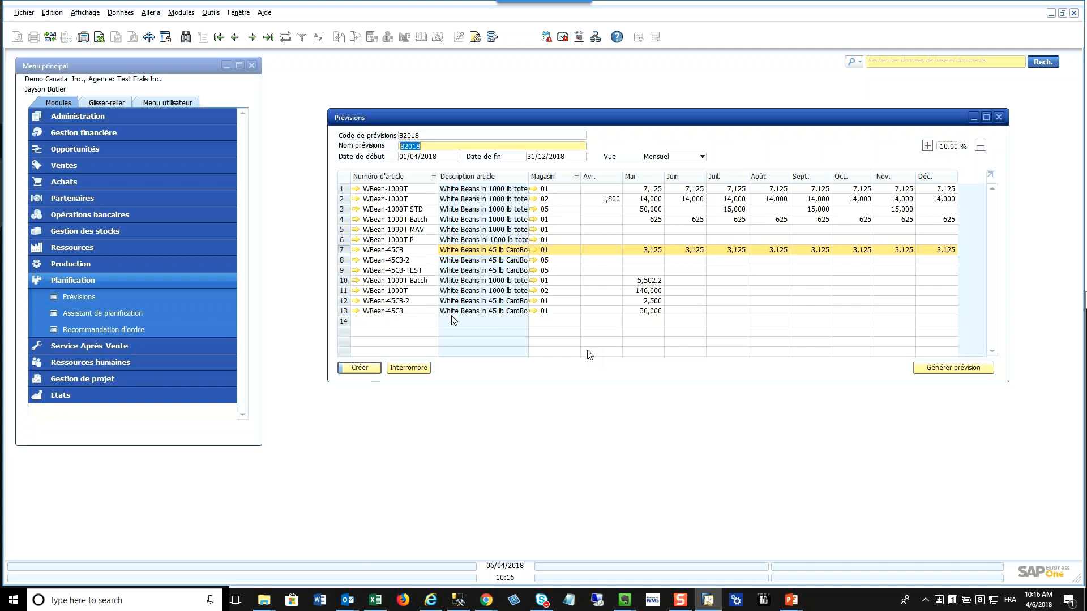
# Delete the six leftover forecast rows below the WBean-45CB row for warehouse 01 and create the B2018 forecast
pyautogui.rightClick(345, 264)
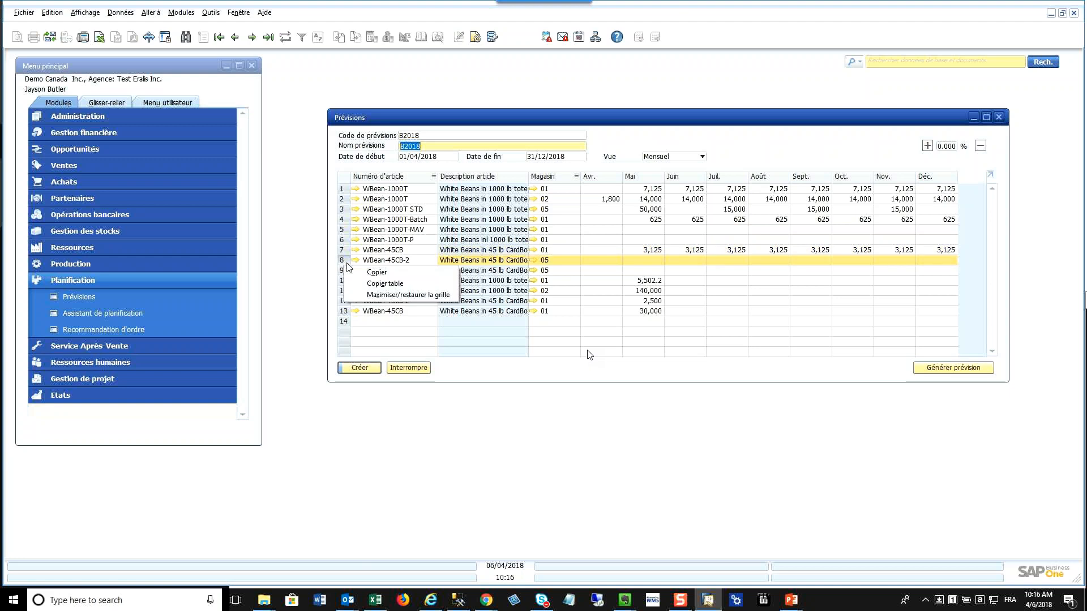
pyautogui.rightClick(383, 261)
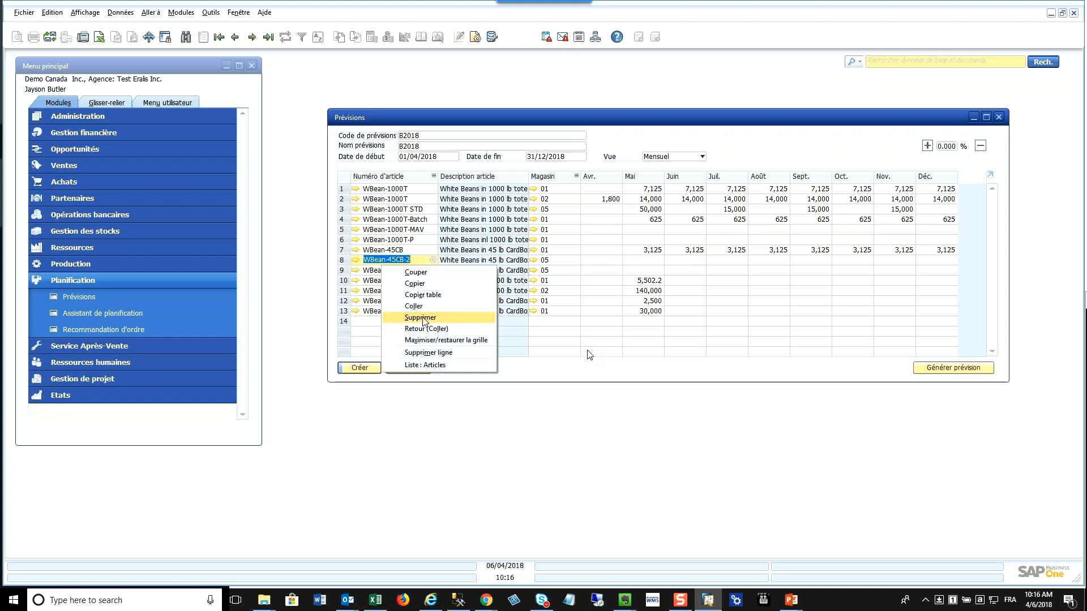
pyautogui.click(422, 352)
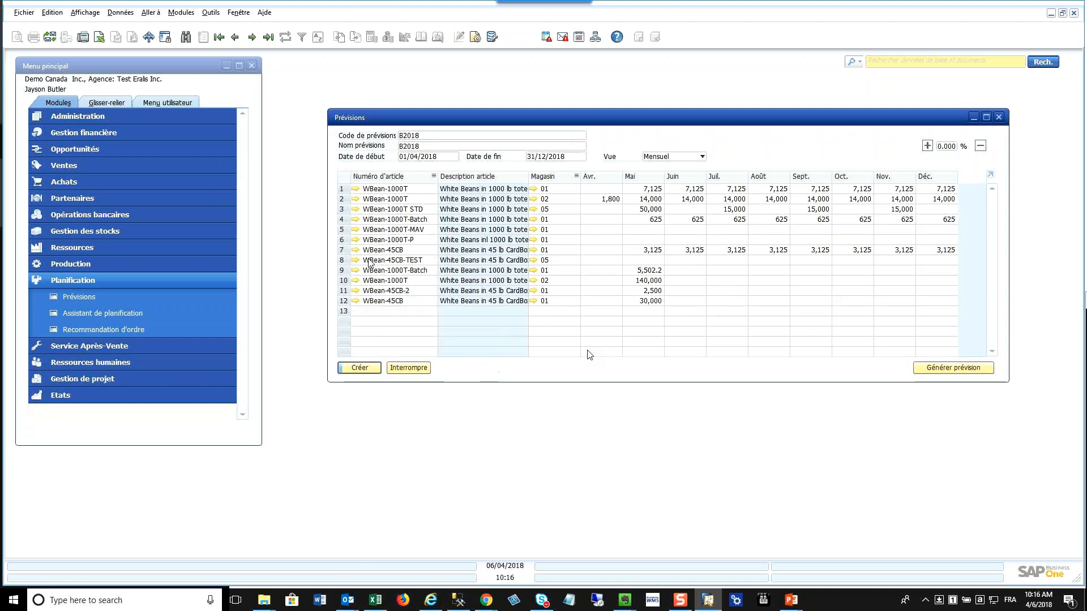
pyautogui.rightClick(391, 263)
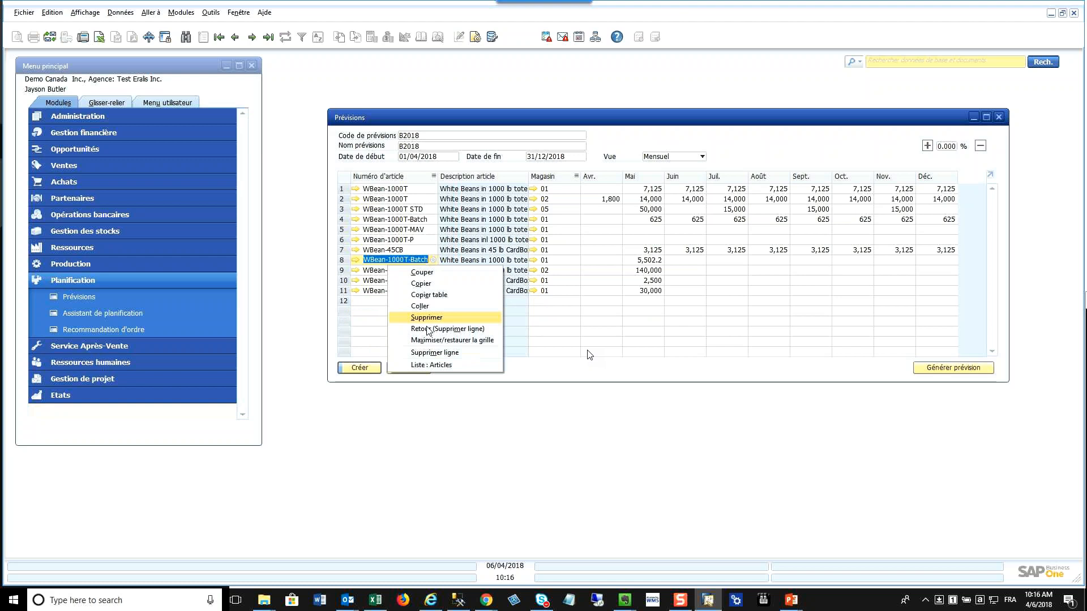
pyautogui.click(435, 353)
pyautogui.rightClick(391, 263)
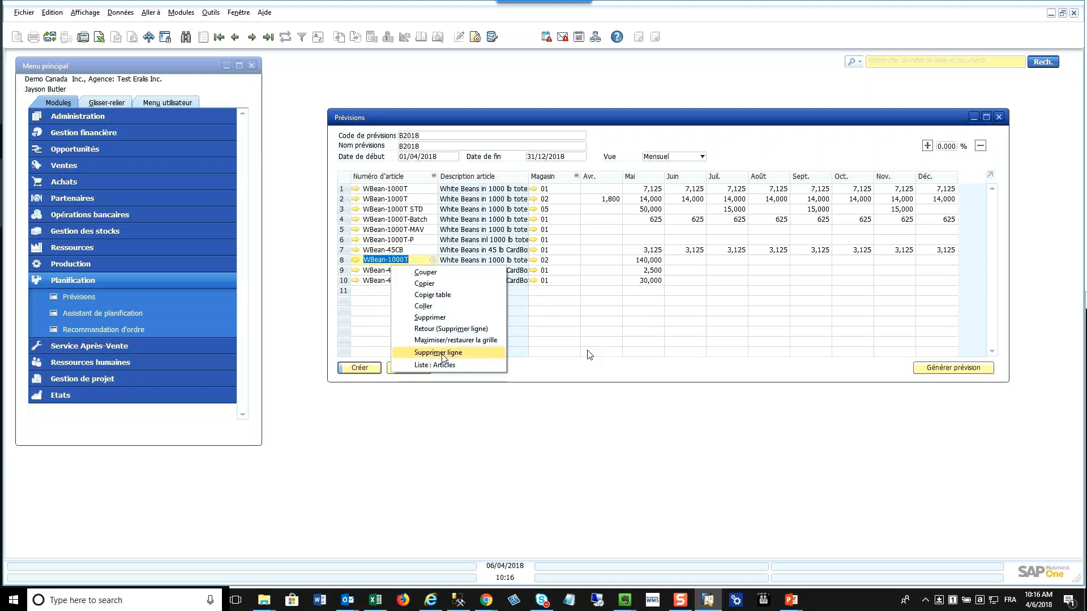
pyautogui.click(440, 354)
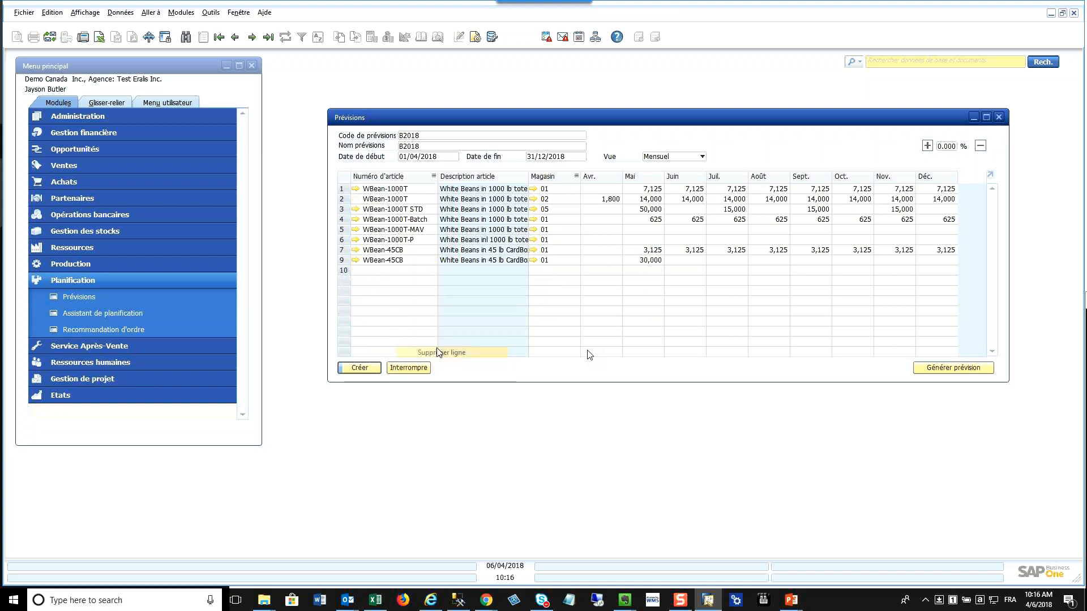
pyautogui.rightClick(391, 261)
pyautogui.click(439, 352)
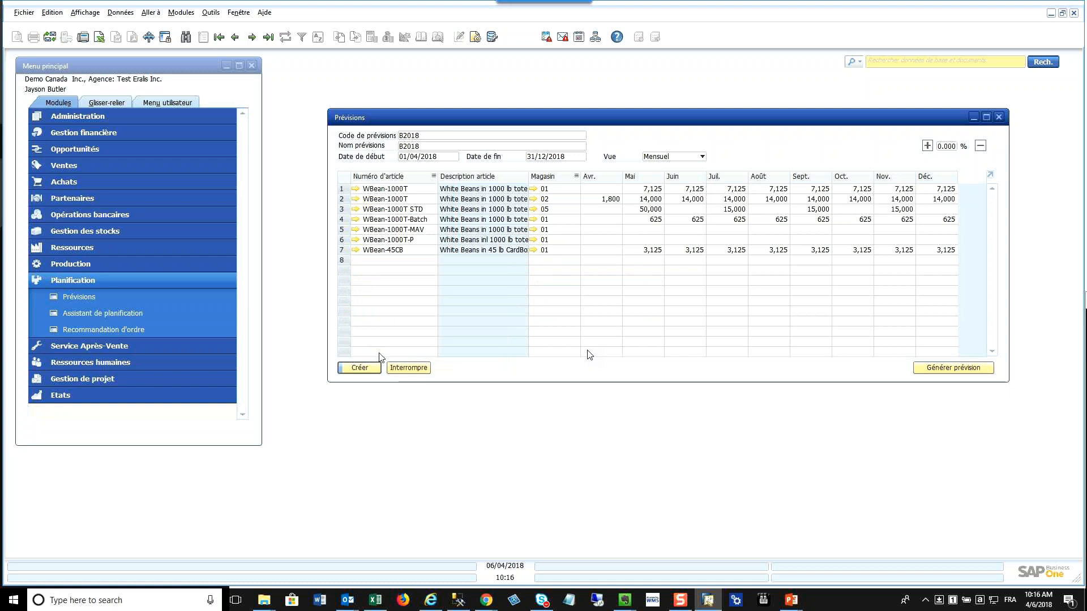
pyautogui.click(376, 367)
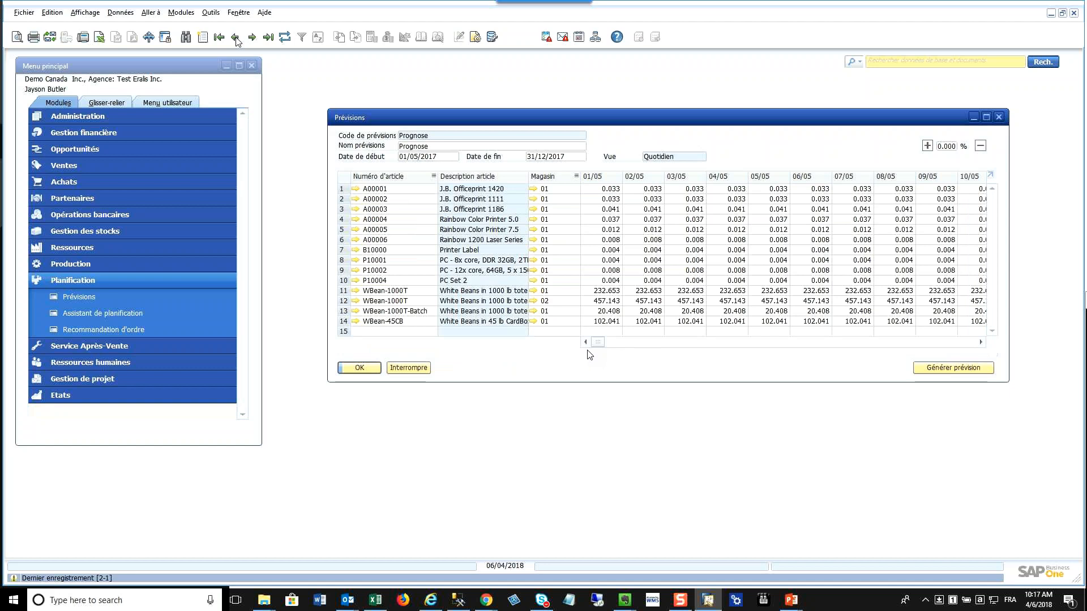
# Browse the saved forecasts to B2018 to check its monthly quantities, and close the forecast window
pyautogui.click(236, 38)
pyautogui.click(256, 40)
pyautogui.click(240, 38)
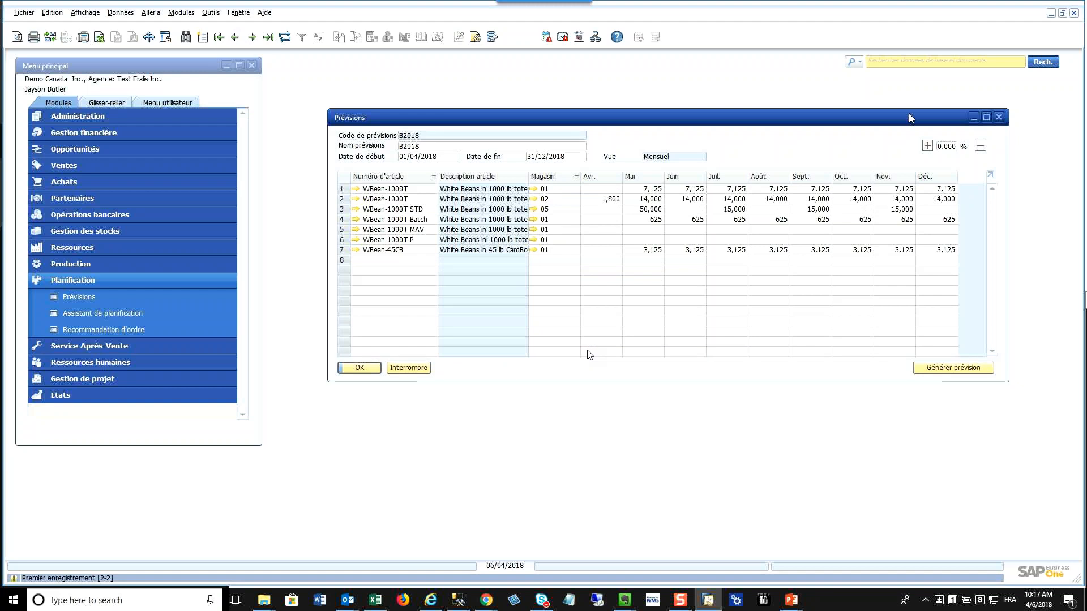
pyautogui.click(999, 117)
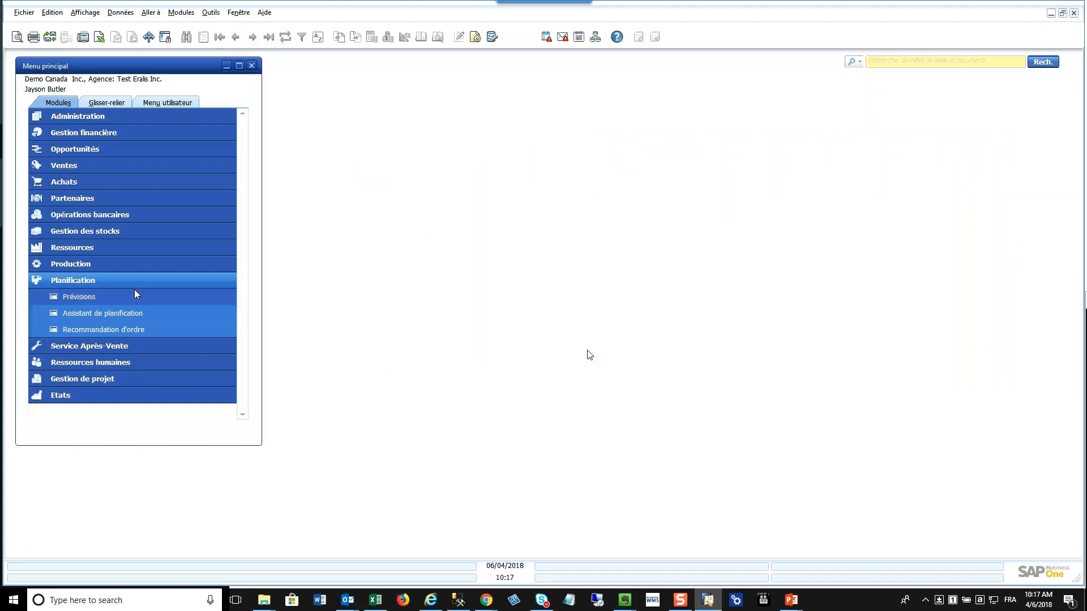
# Start the planning wizard (Assistant de planification) and continue with the existing scenario Beans
pyautogui.click(117, 315)
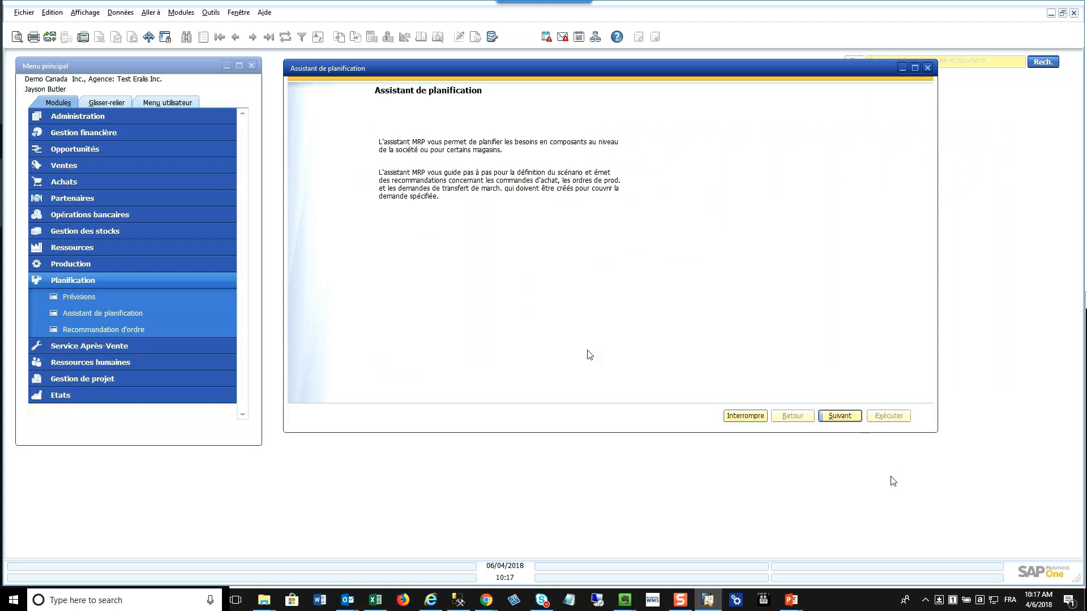
pyautogui.click(840, 417)
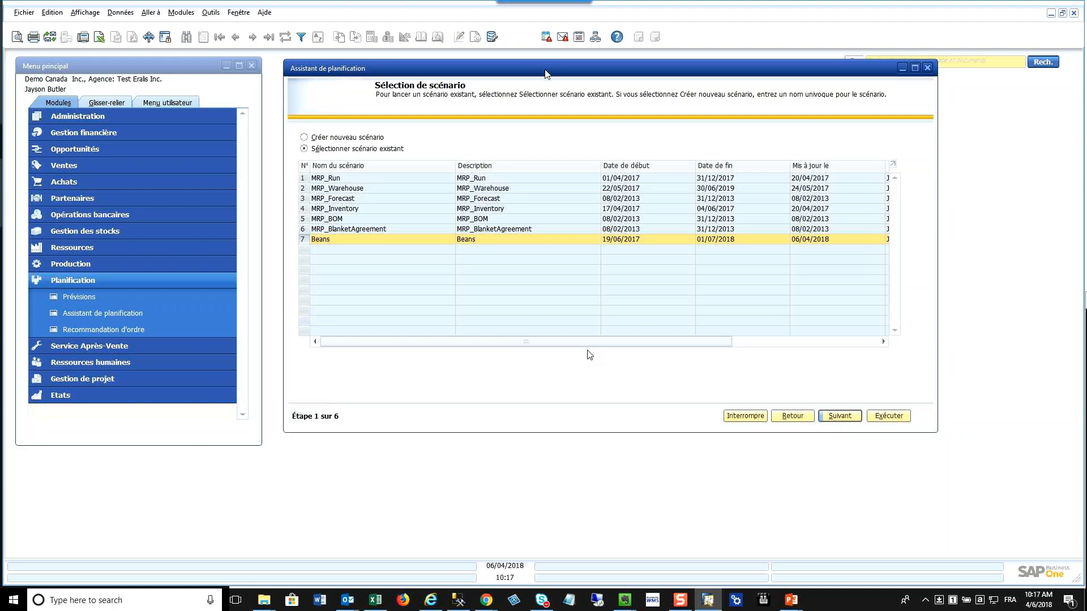
pyautogui.moveTo(546, 73); pyautogui.dragTo(395, 73)
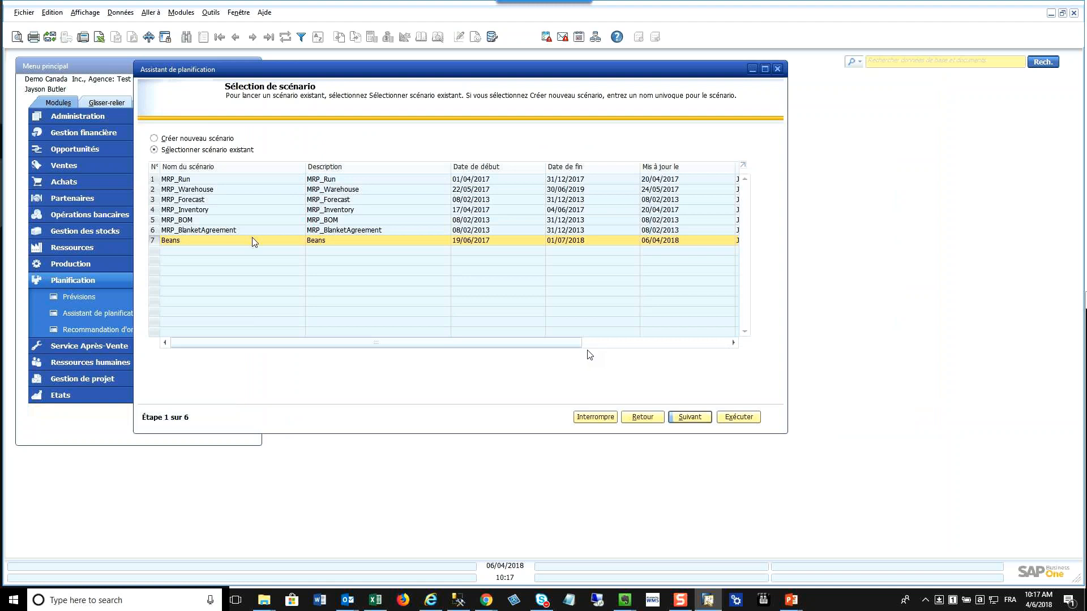
pyautogui.click(154, 138)
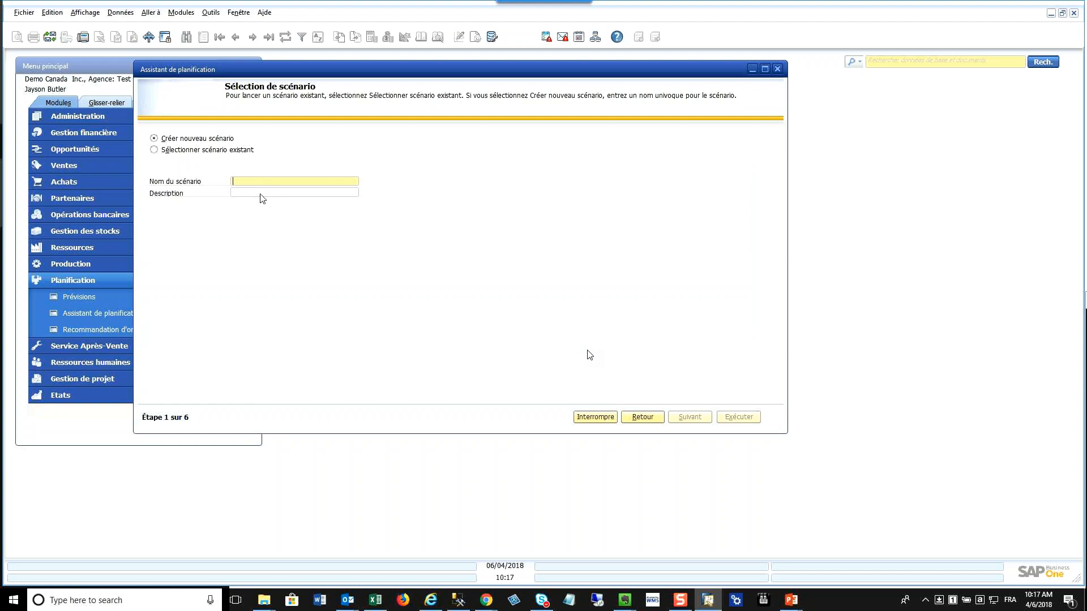
pyautogui.click(154, 149)
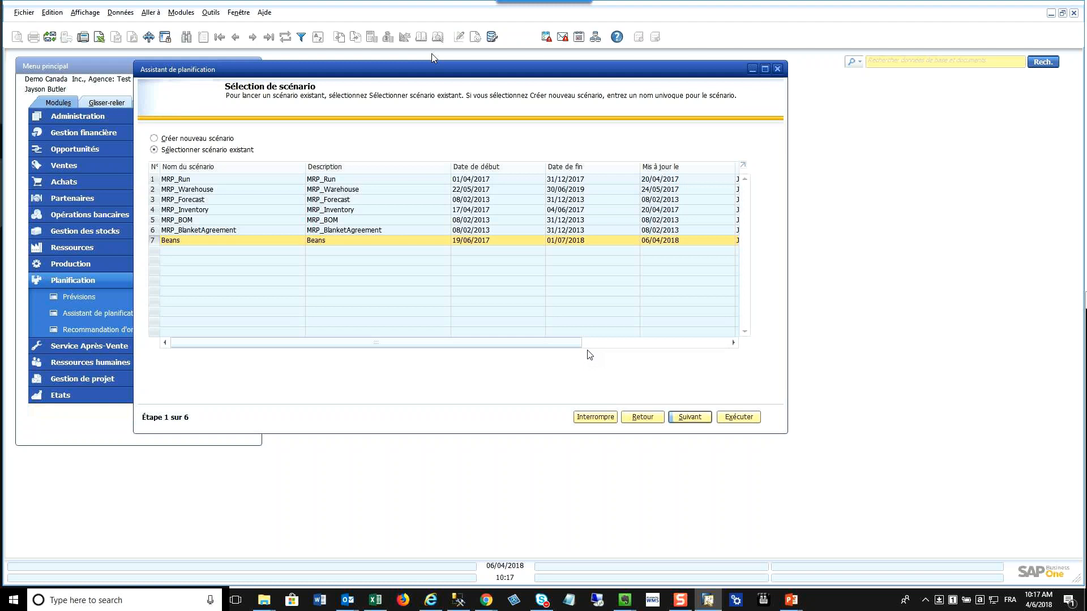
pyautogui.moveTo(446, 74); pyautogui.dragTo(667, 82)
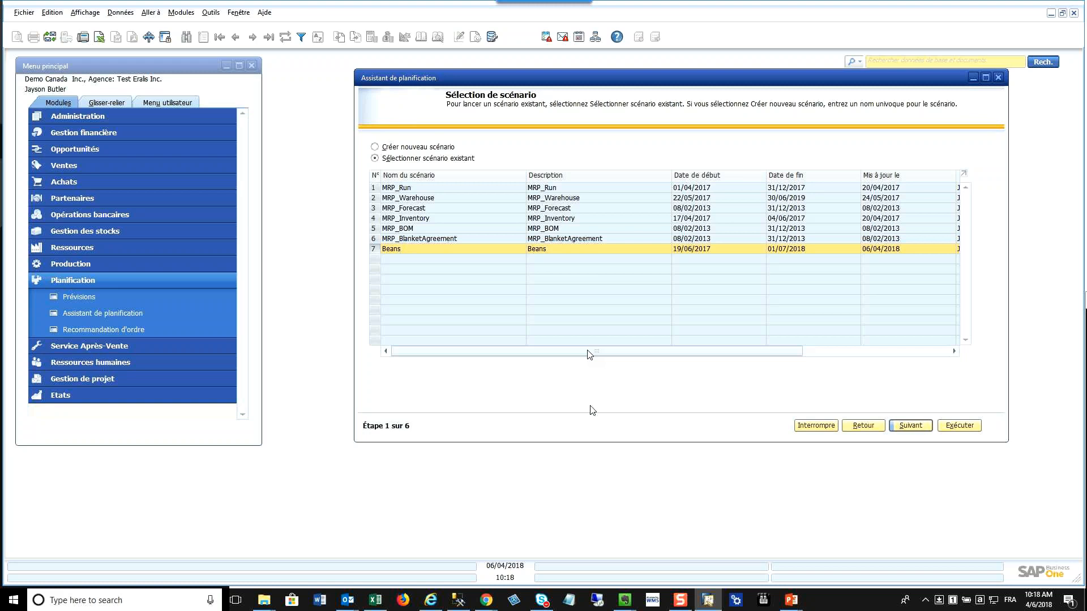
pyautogui.click(918, 429)
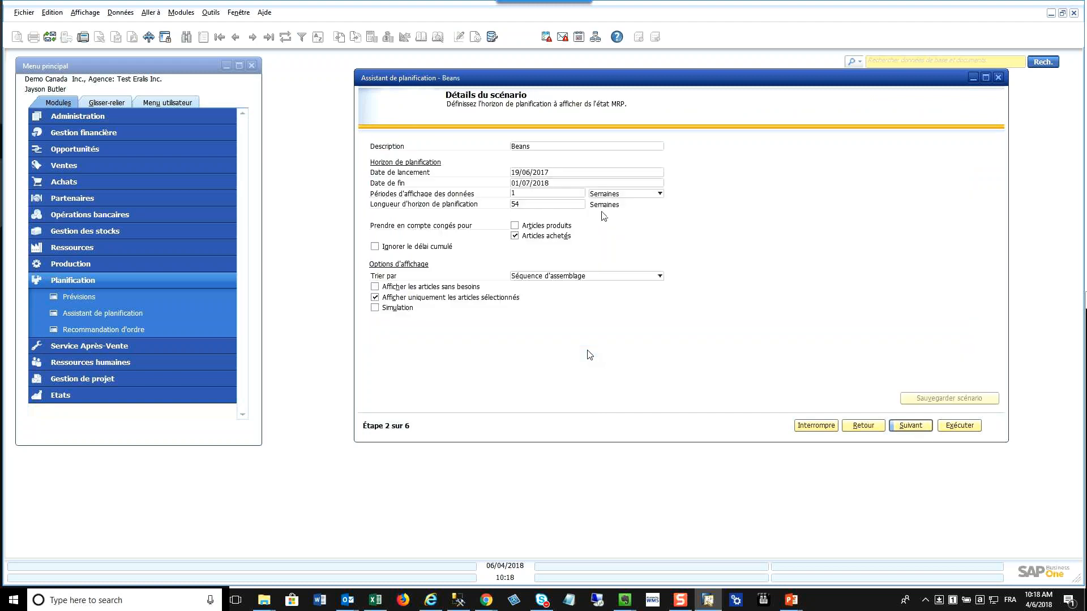
# Set the Beans scenario's launch date to 02/04/2018 and review the available display-period units and sort orders
pyautogui.click(546, 173)
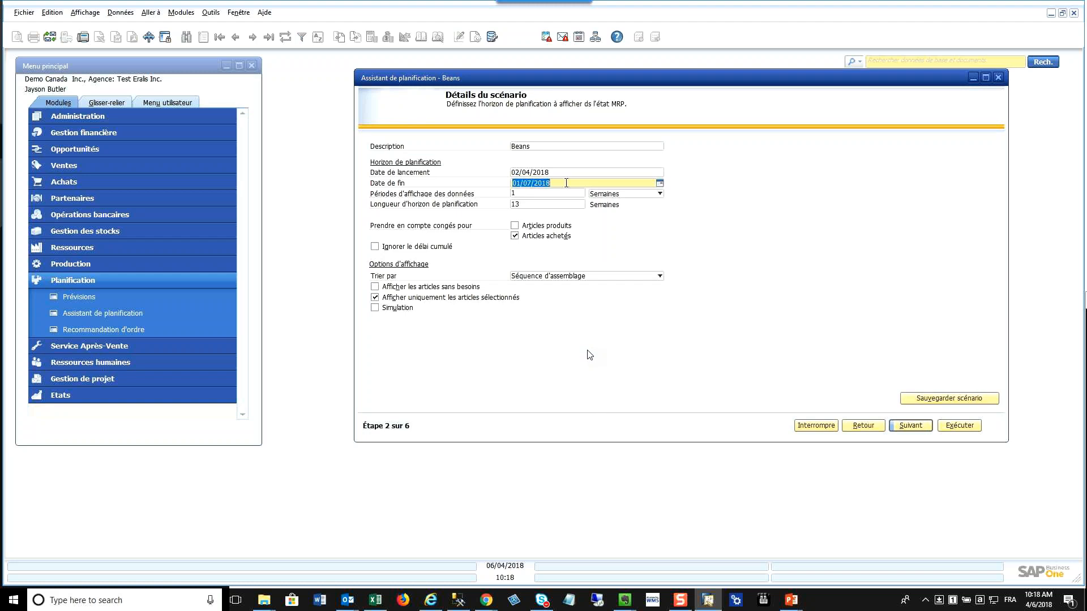
pyautogui.click(565, 182)
pyautogui.click(635, 194)
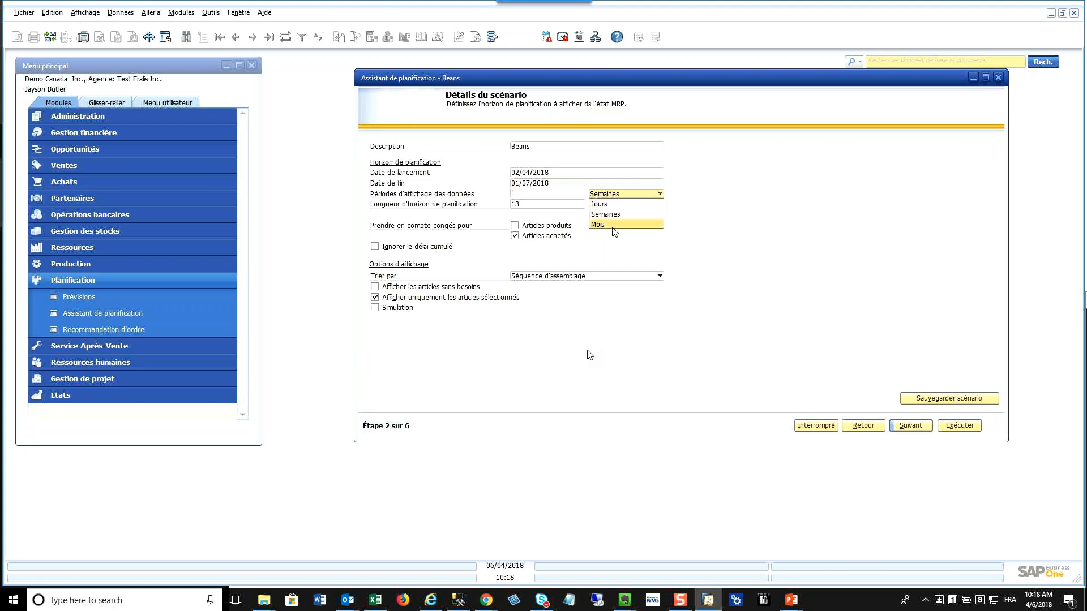
pyautogui.click(635, 196)
pyautogui.click(577, 278)
pyautogui.click(579, 278)
pyautogui.click(581, 278)
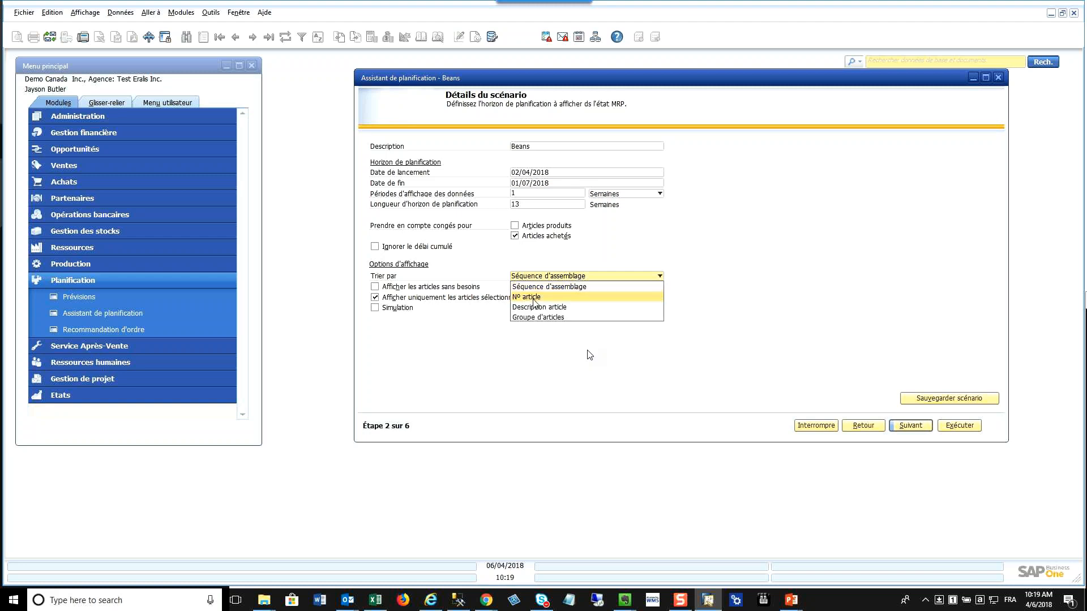
pyautogui.click(697, 253)
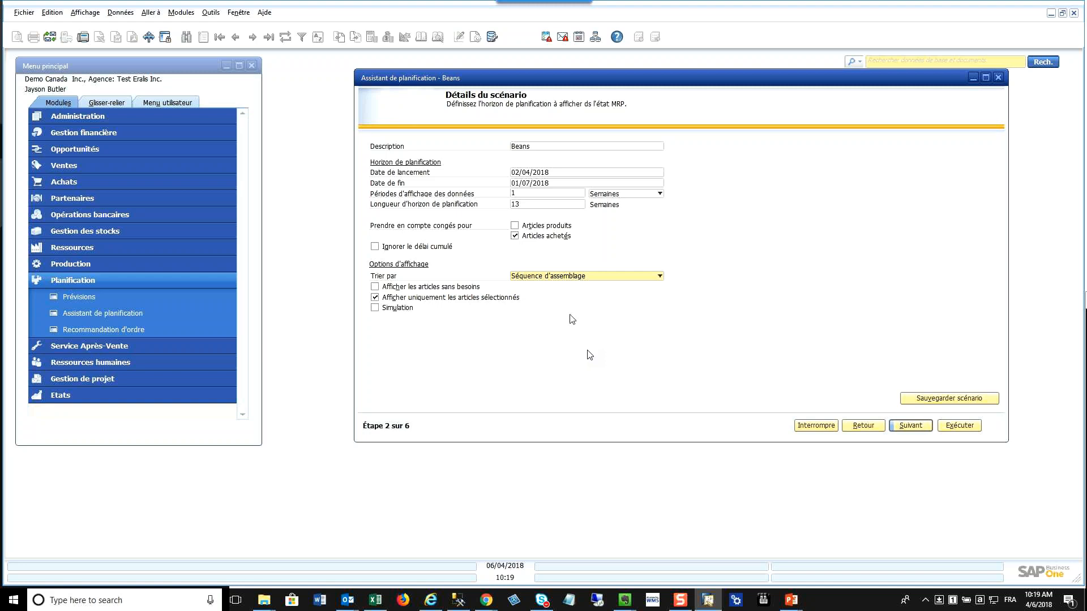
# Proceed through the item selection and warehouse stock data steps to the document data sources of the Beans scenario
pyautogui.click(911, 425)
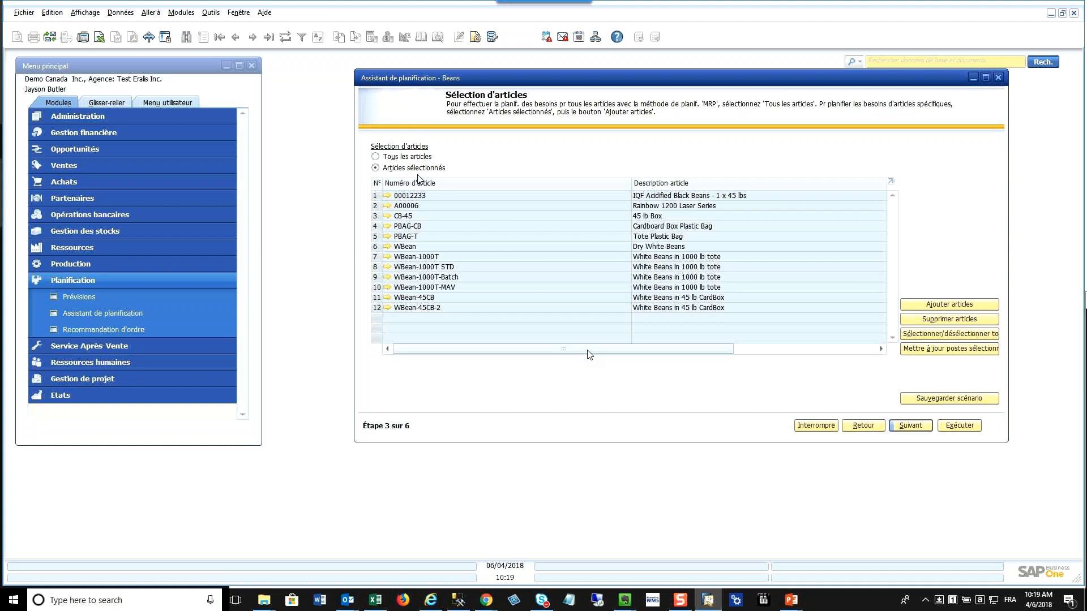
pyautogui.click(911, 426)
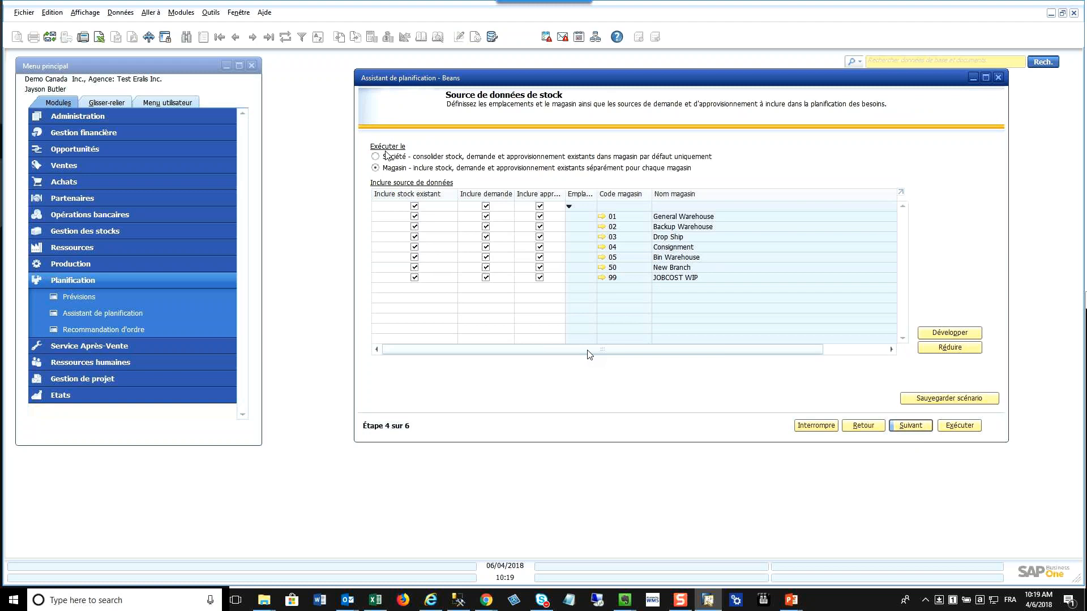
pyautogui.moveTo(590, 79); pyautogui.dragTo(505, 69)
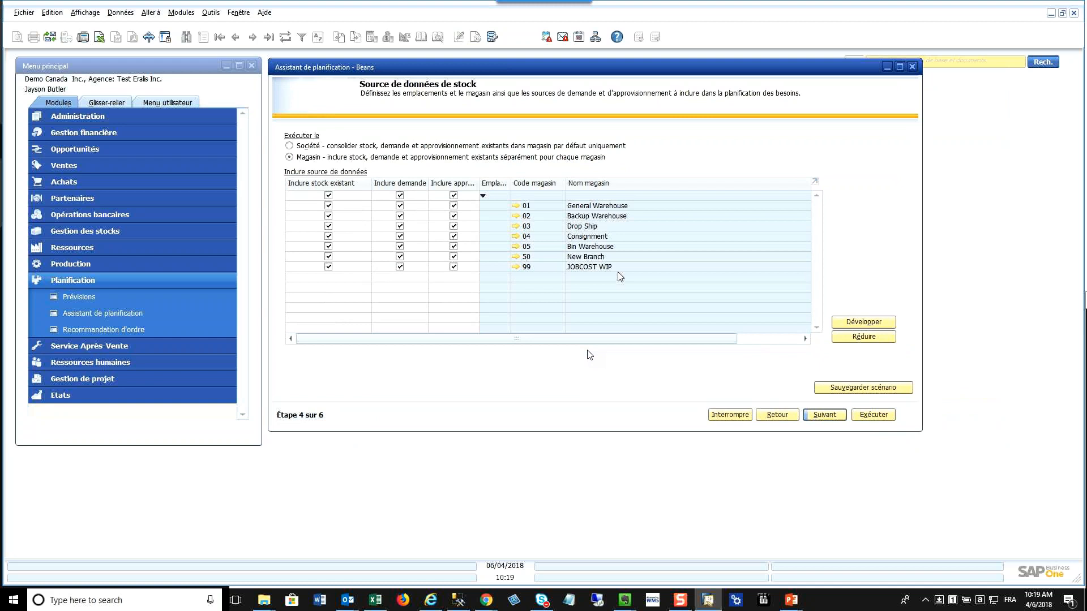
pyautogui.click(829, 419)
pyautogui.moveTo(396, 74)
pyautogui.mouseDown()
pyautogui.moveTo(425, 73)
pyautogui.moveTo(397, 71)
pyautogui.mouseUp()
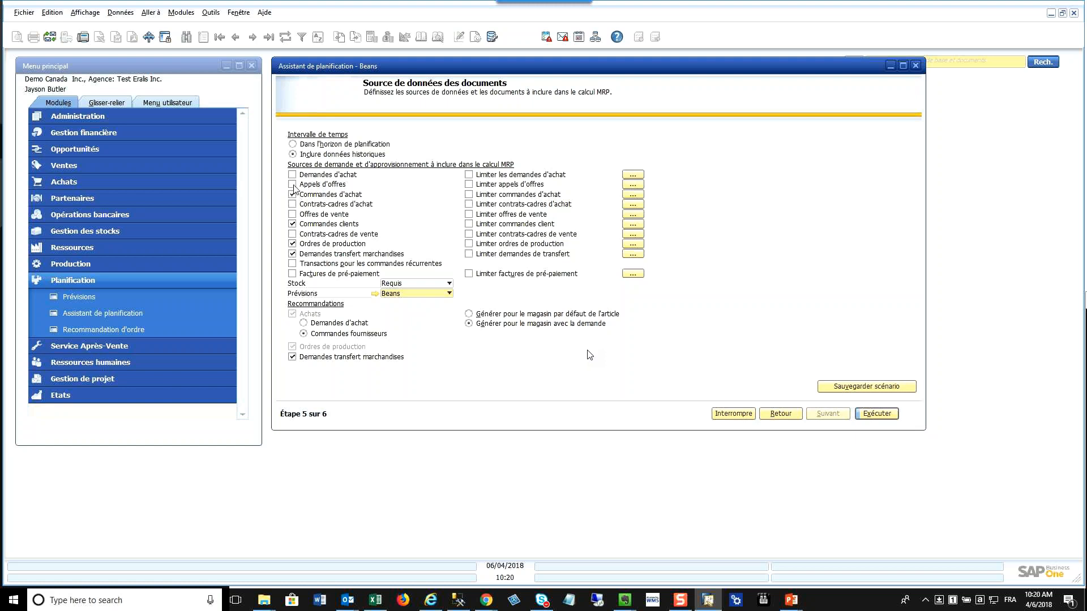
# Set the Stock option in the scenario's document data sources to Minimum
pyautogui.click(429, 283)
pyautogui.click(428, 283)
pyautogui.click(428, 284)
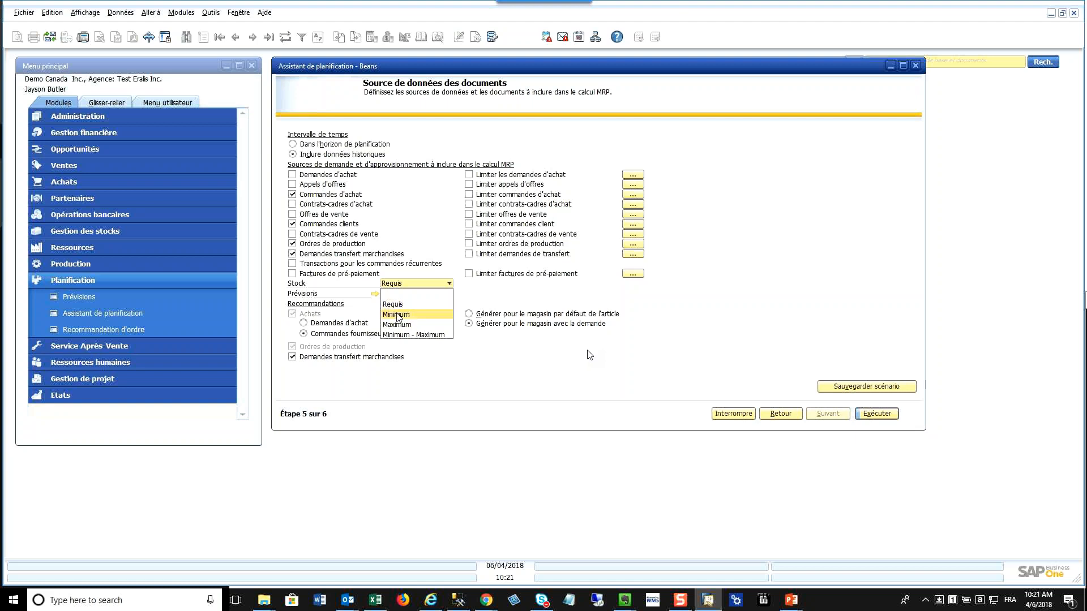
pyautogui.click(398, 315)
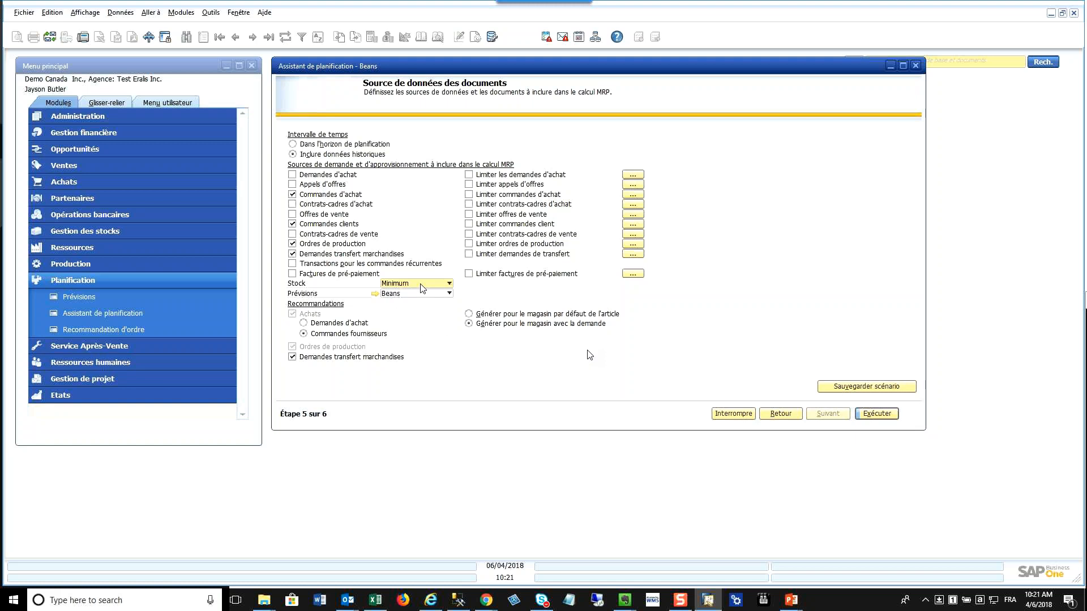
# Set the Stock option in the Beans scenario's document data sources to Minimum - Maximum
pyautogui.click(421, 284)
pyautogui.click(412, 325)
pyautogui.click(436, 283)
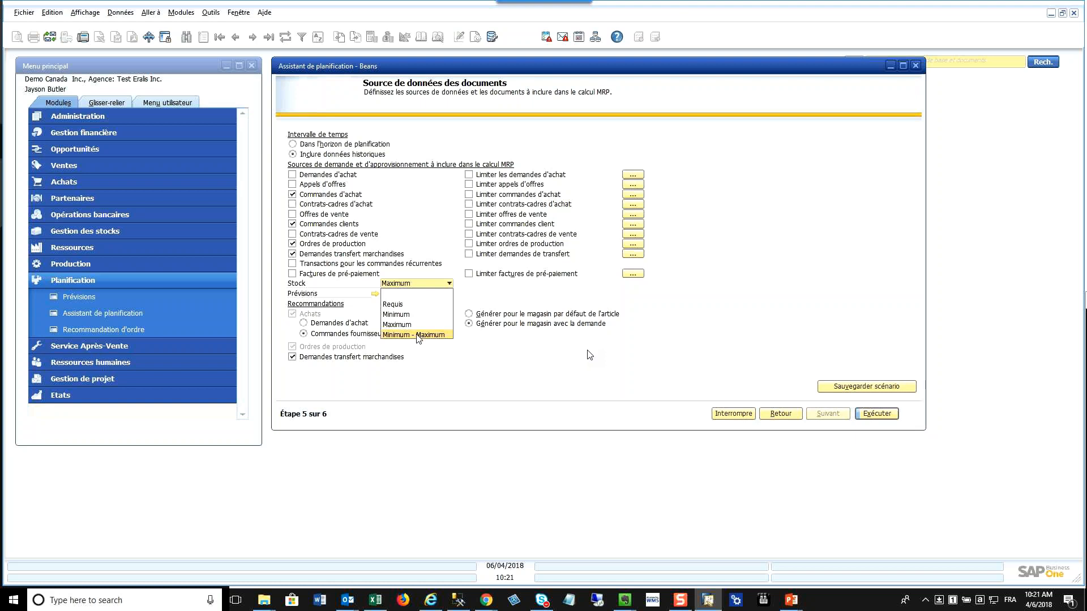
pyautogui.click(420, 336)
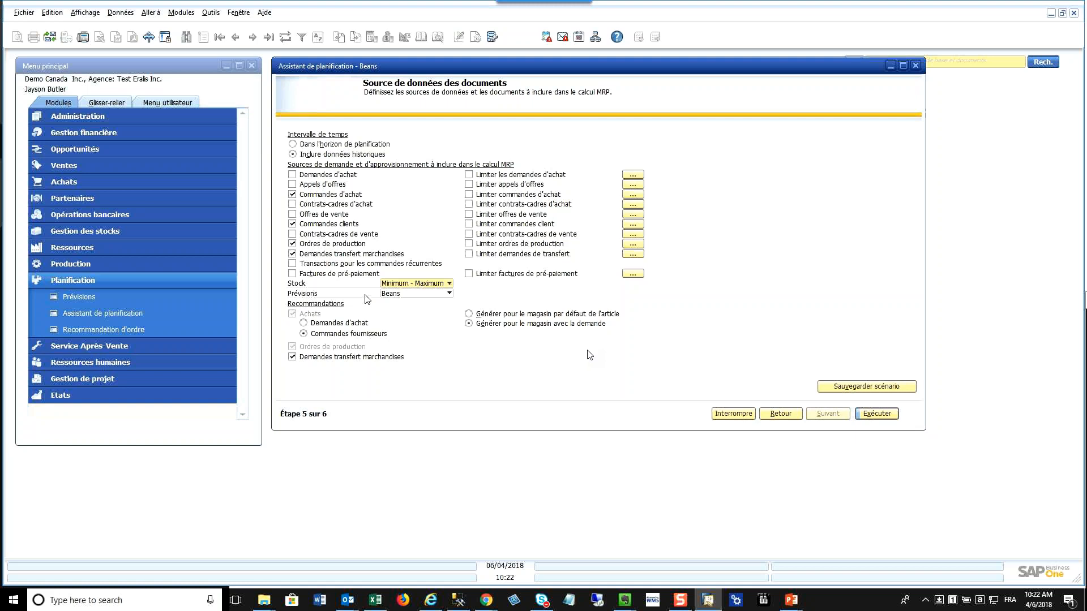
# Select B2018 as the forecast (Prévisions) for the Beans scenario
pyautogui.click(448, 294)
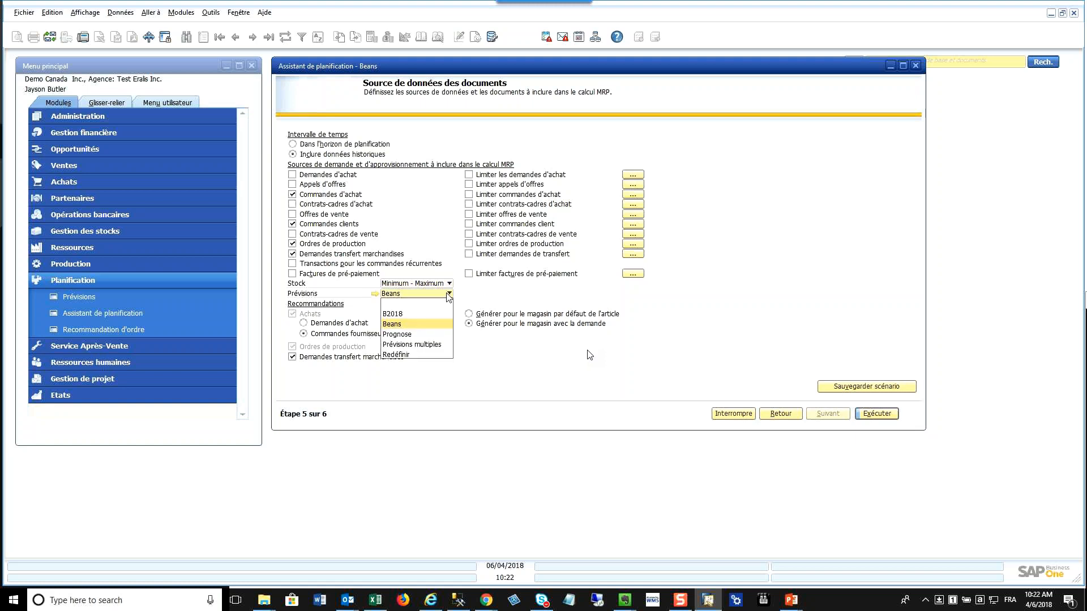
pyautogui.click(444, 304)
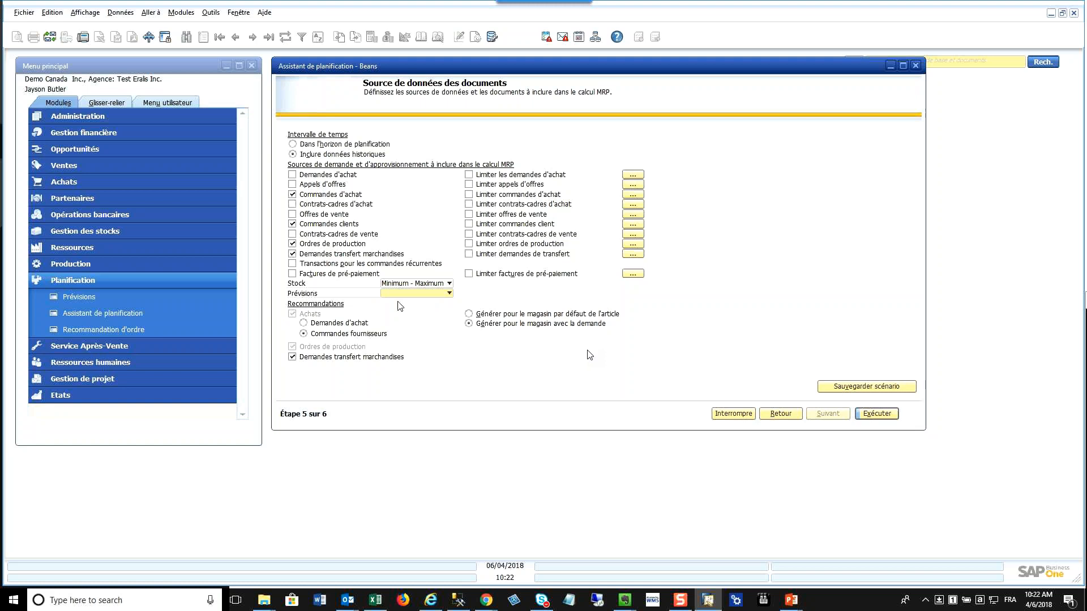
pyautogui.click(433, 293)
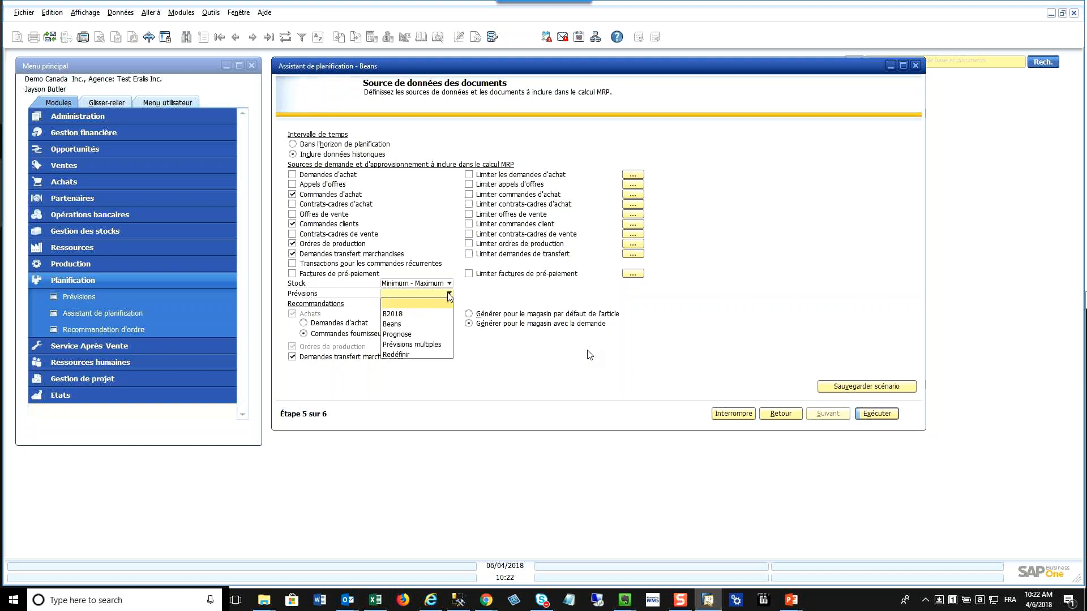
pyautogui.click(398, 314)
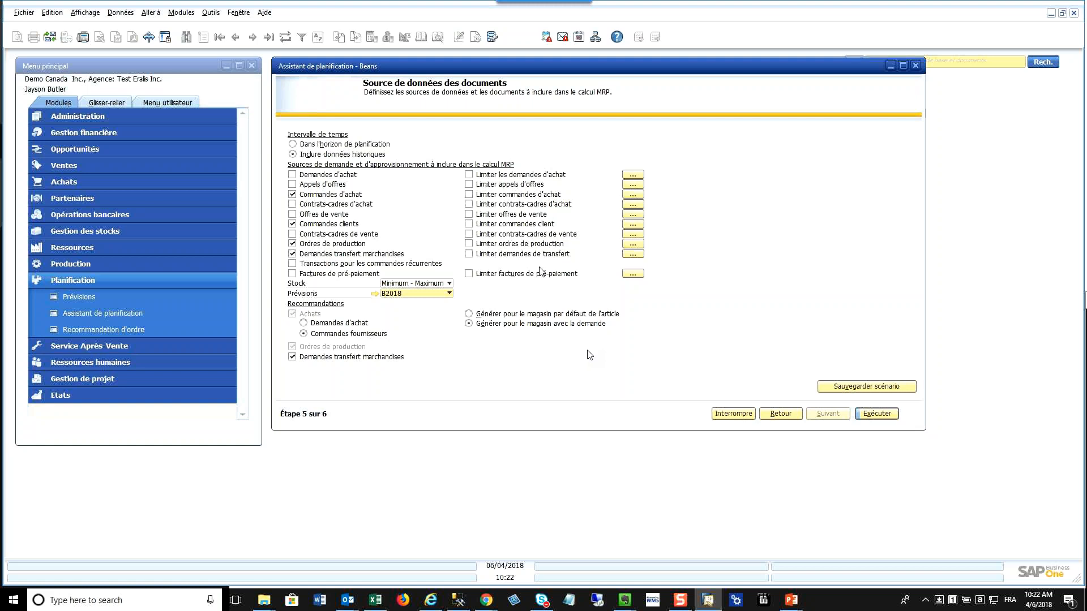
# Try including Appels d'offres and its limit option in the MRP calculation, and clear both again
pyautogui.click(292, 185)
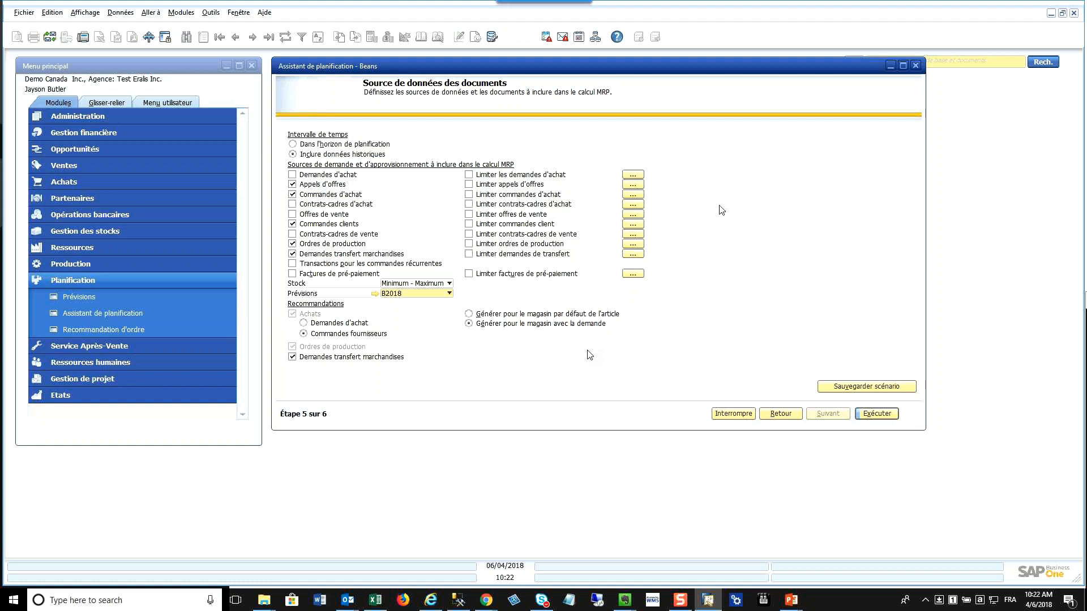
pyautogui.click(467, 184)
pyautogui.click(683, 96)
pyautogui.click(468, 184)
pyautogui.press('Escape')
pyautogui.click(292, 185)
# Save the Beans scenario, execute the MRP calculation and maximize the results window
pyautogui.click(880, 389)
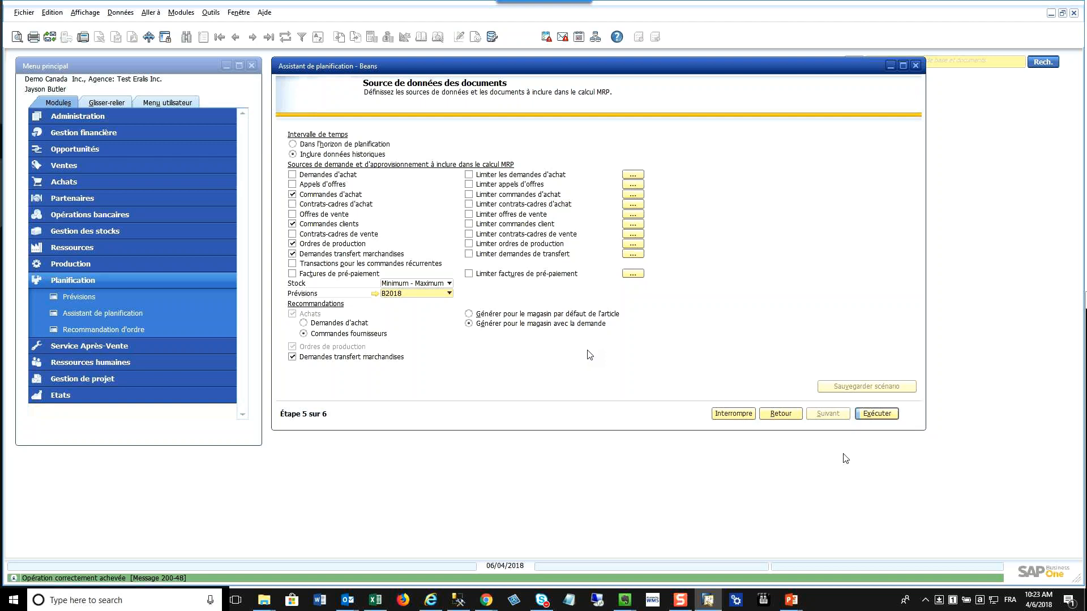
pyautogui.click(882, 418)
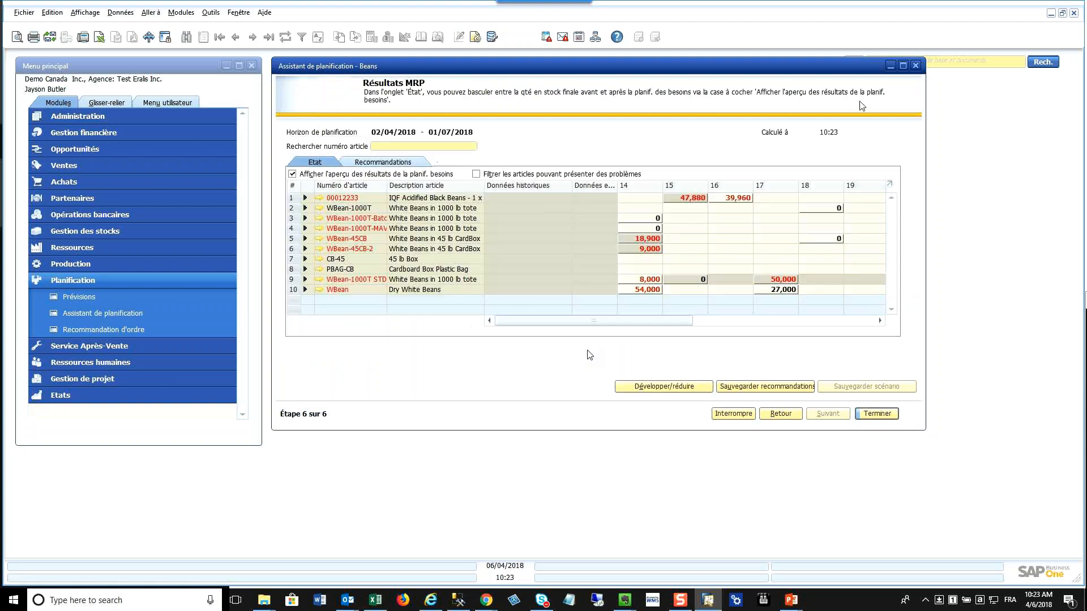
pyautogui.click(903, 66)
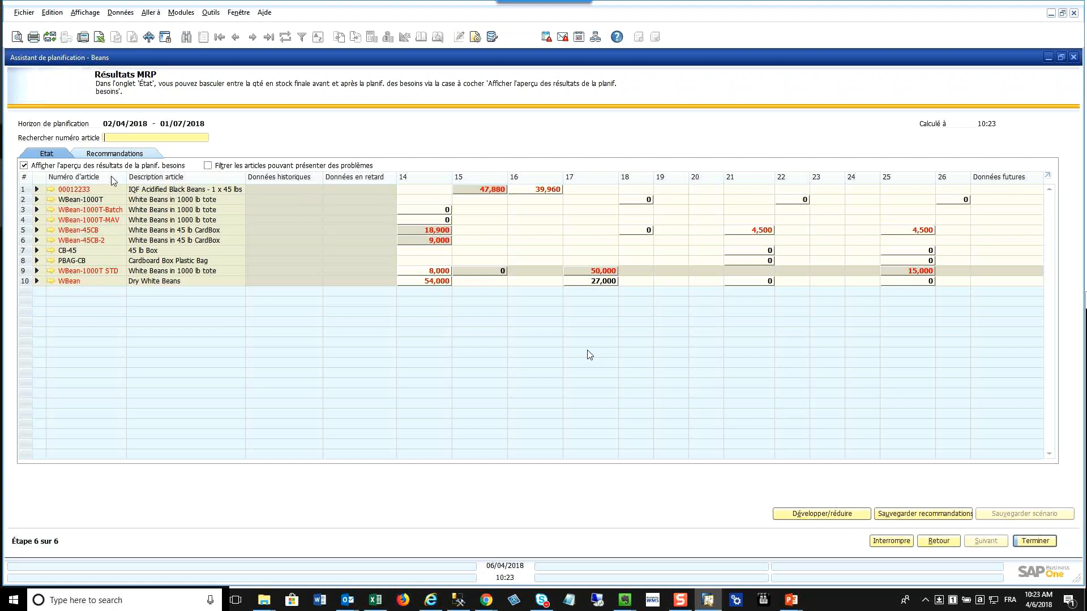
# Expand item 00012233 in the MRP results and review the details of its week 15 supply (Approvisionnement)
pyautogui.click(36, 190)
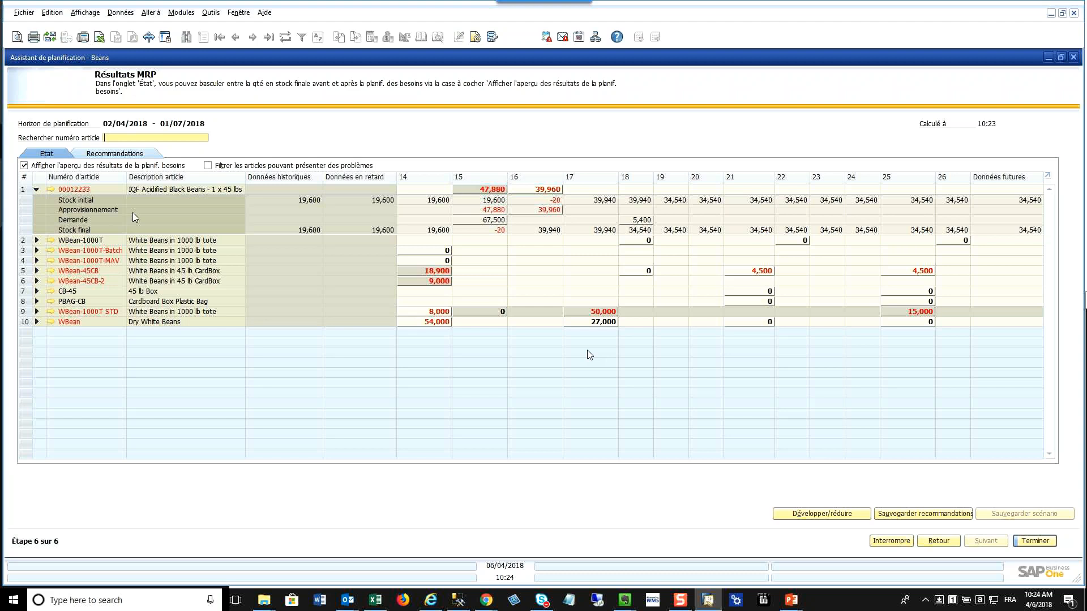
pyautogui.doubleClick(484, 210)
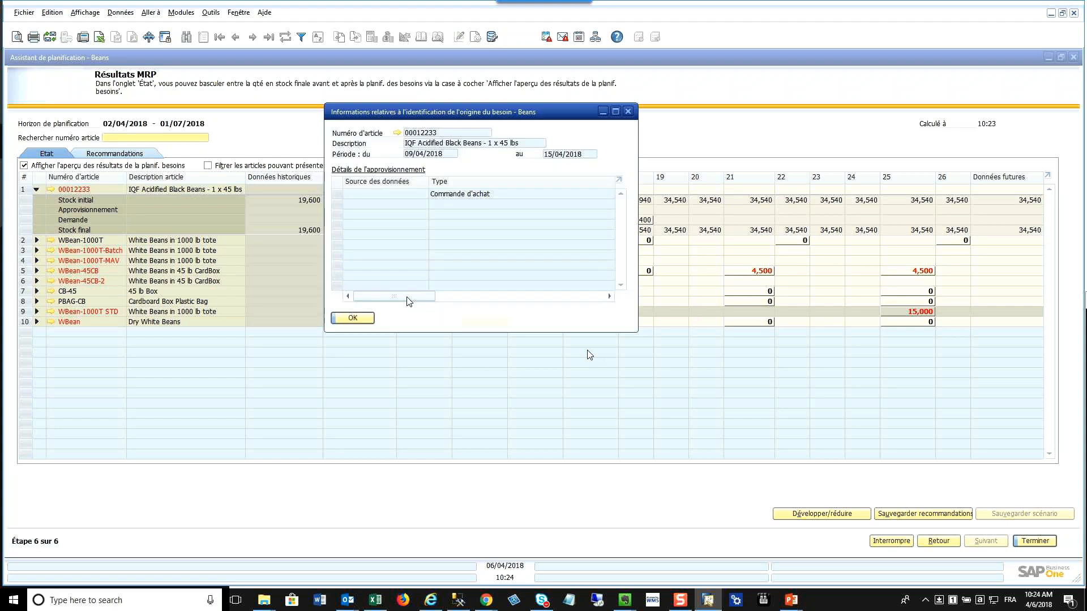
pyautogui.moveTo(467, 295); pyautogui.dragTo(462, 198)
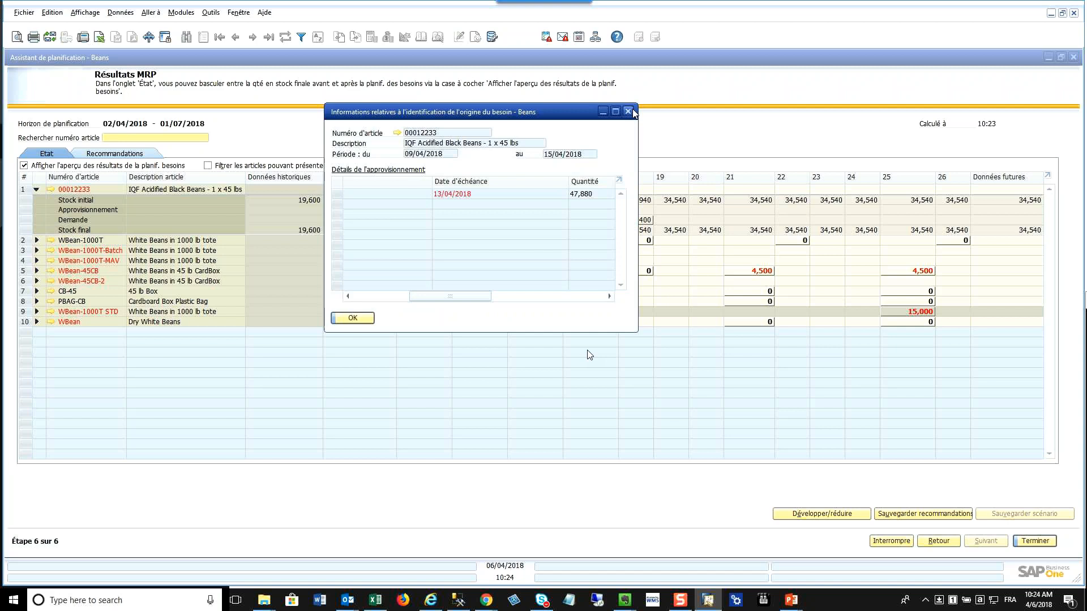
pyautogui.click(573, 297)
pyautogui.moveTo(571, 306); pyautogui.dragTo(572, 305)
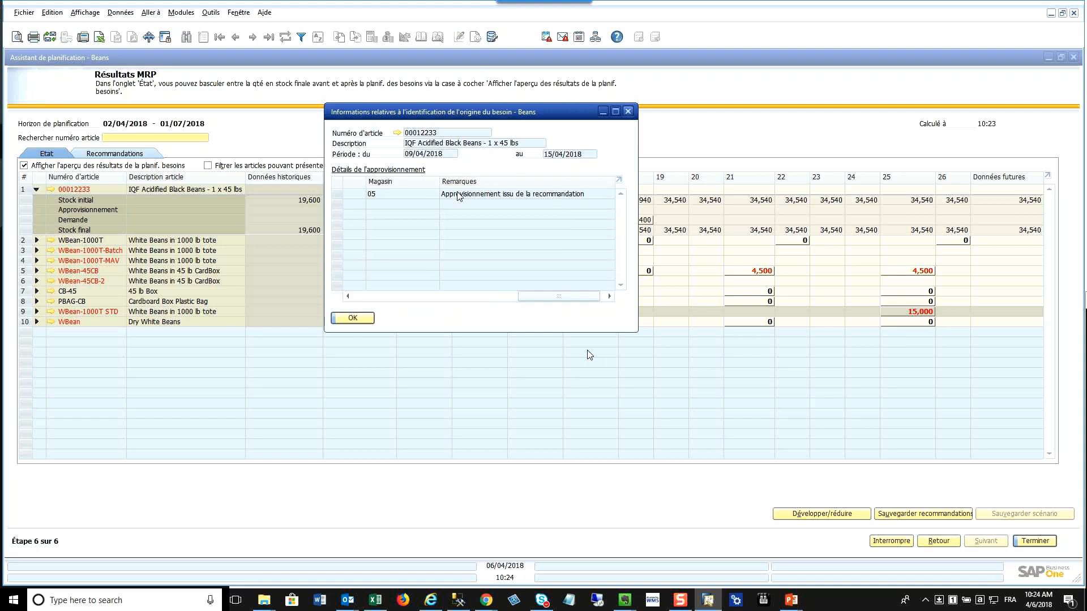
pyautogui.click(629, 113)
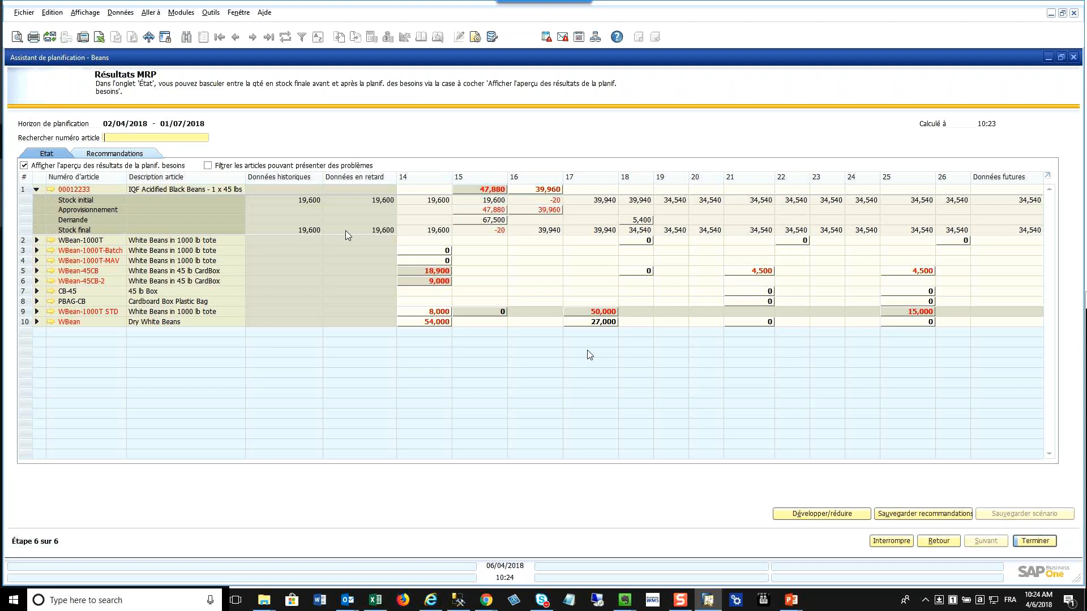
# Review the week 15 demand (Demande) details of item 00012233 and the customer order behind them
pyautogui.doubleClick(488, 220)
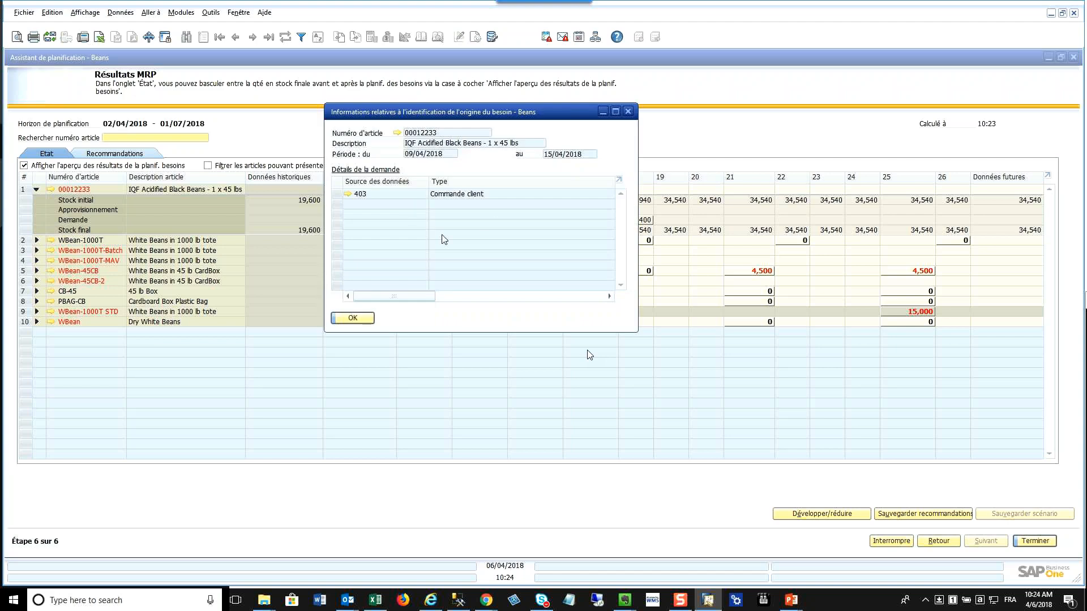
pyautogui.click(347, 194)
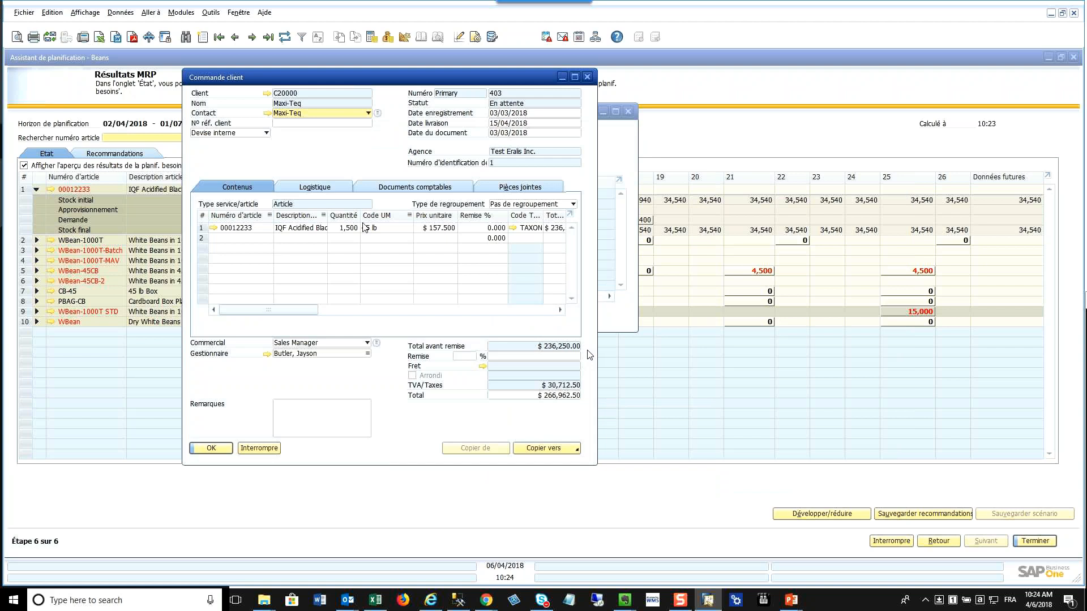
pyautogui.click(589, 77)
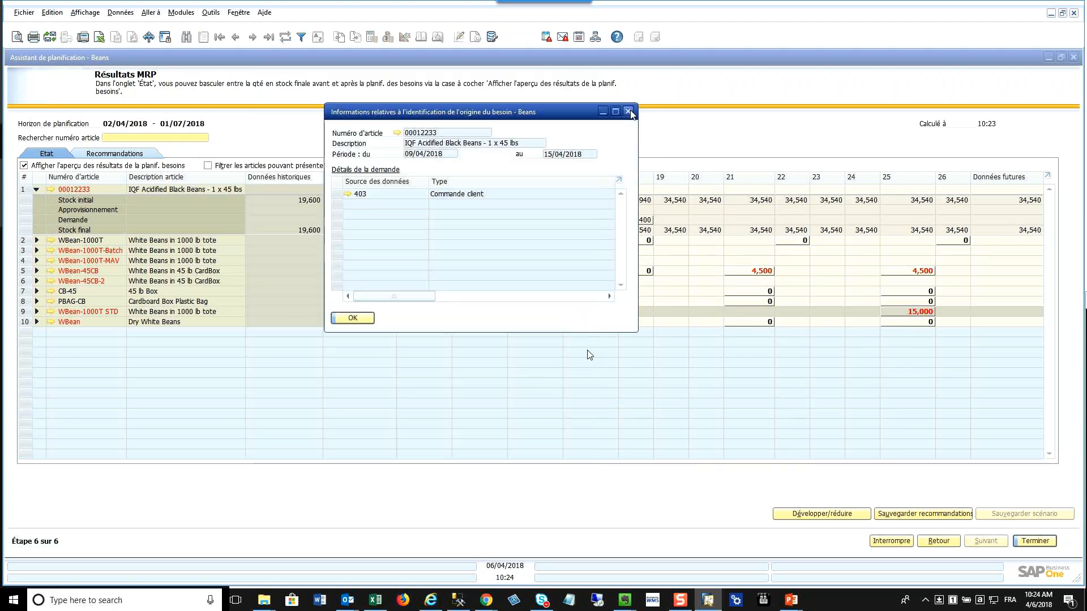
pyautogui.click(629, 111)
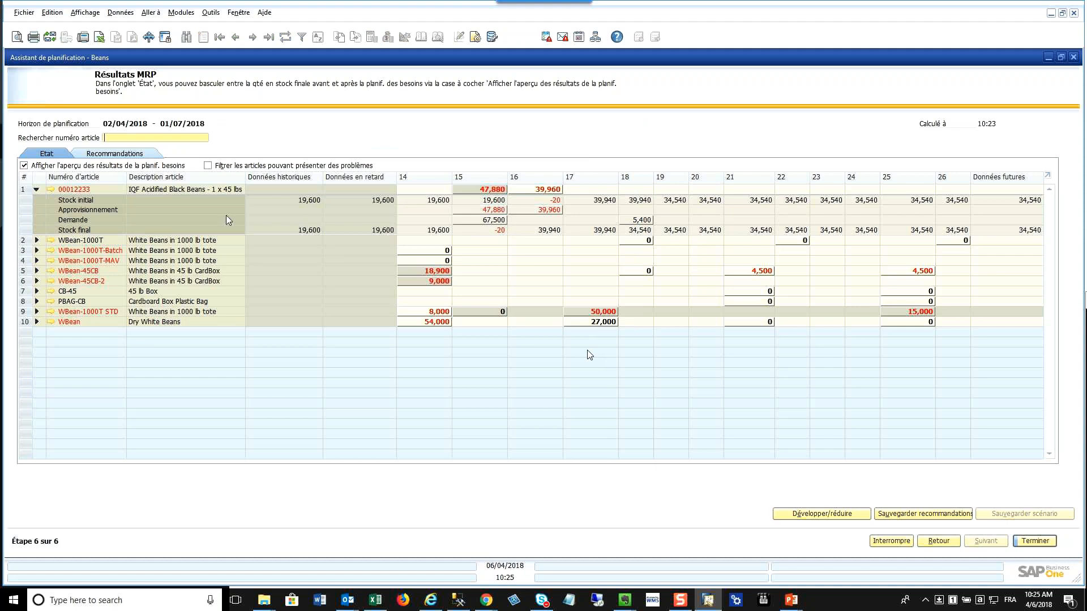
# Check the week 15 supply details of item 00012233 again and expand the planning rows of WBean-45CB
pyautogui.doubleClick(482, 210)
pyautogui.press('Escape')
pyautogui.moveTo(619, 180); pyautogui.dragTo(600, 180)
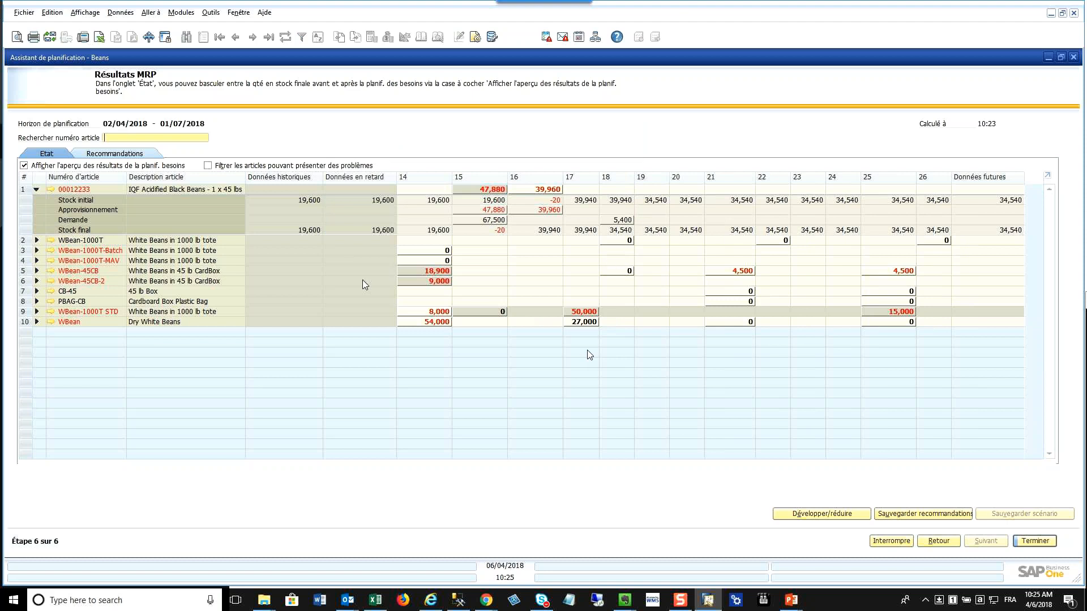
pyautogui.click(36, 271)
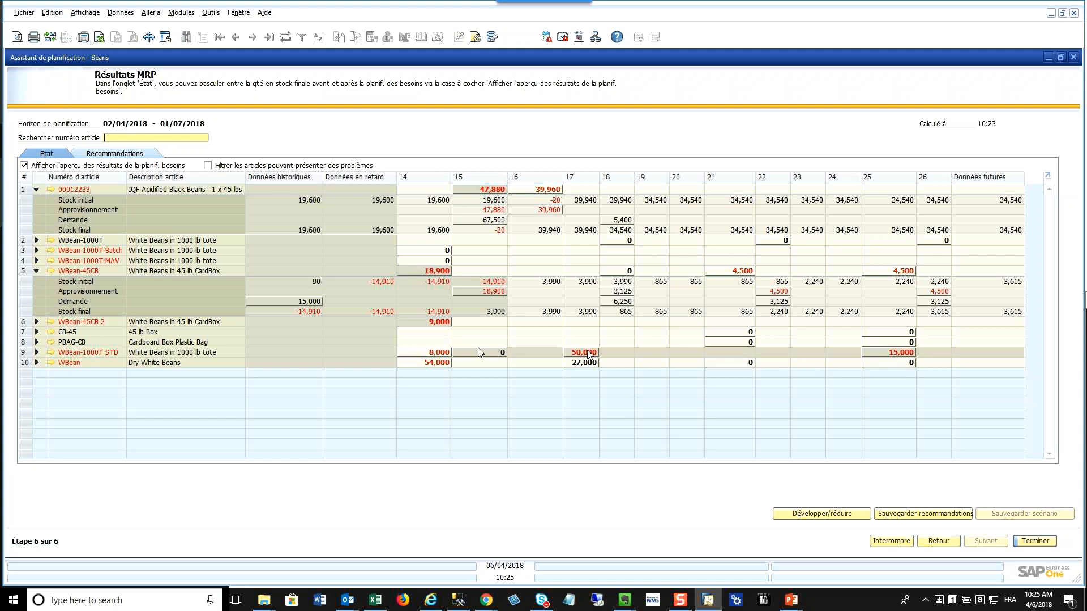
# Review the MRP recommendations list, including order types, due dates, warehouses and exceptions
pyautogui.click(106, 155)
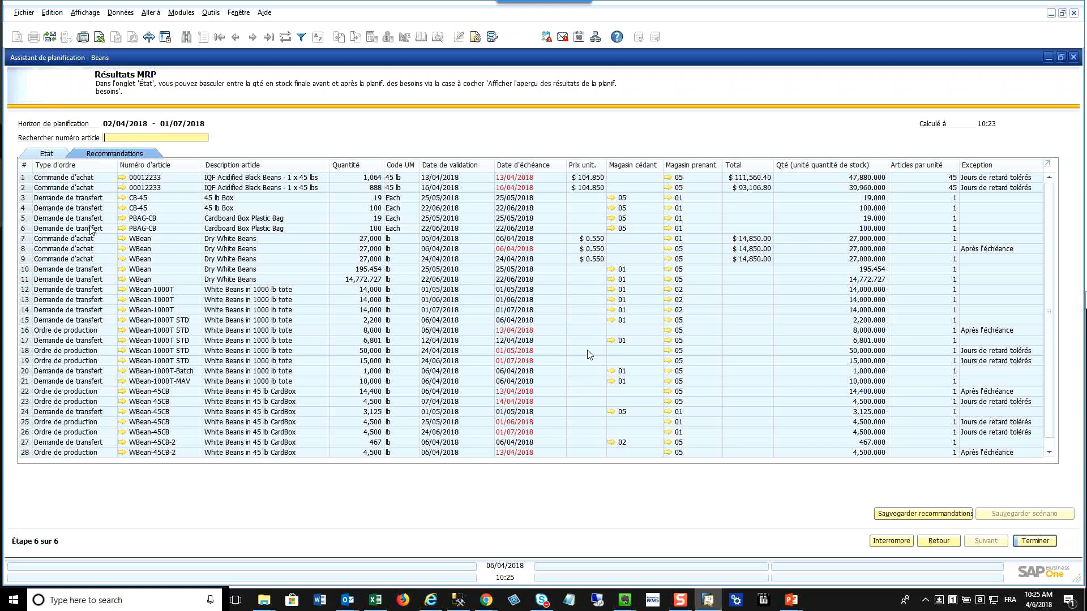
pyautogui.scroll(-1, 79, 329)
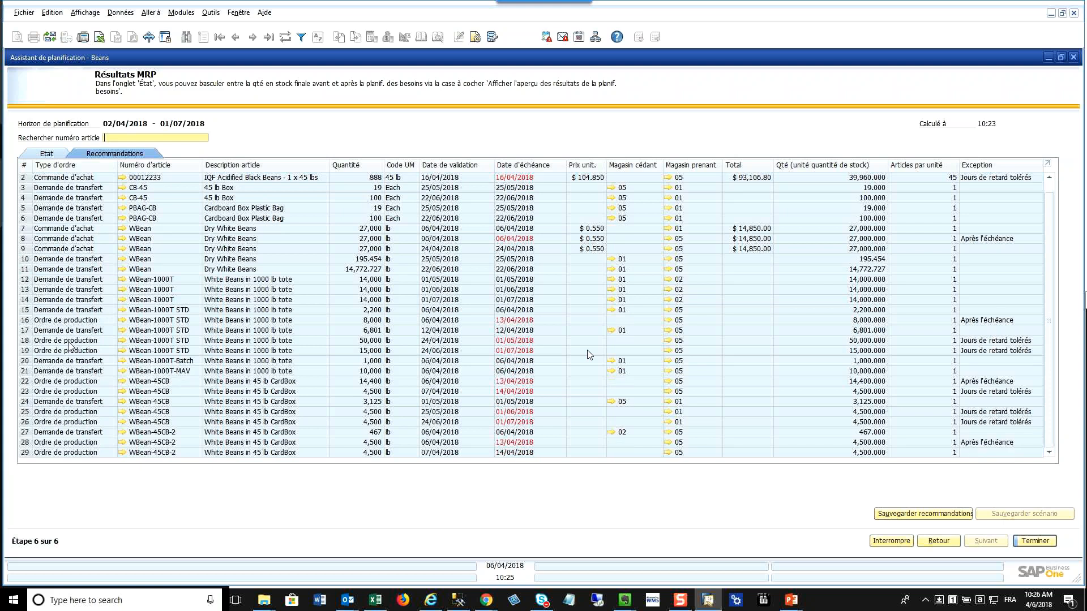
pyautogui.scroll(1, 74, 353)
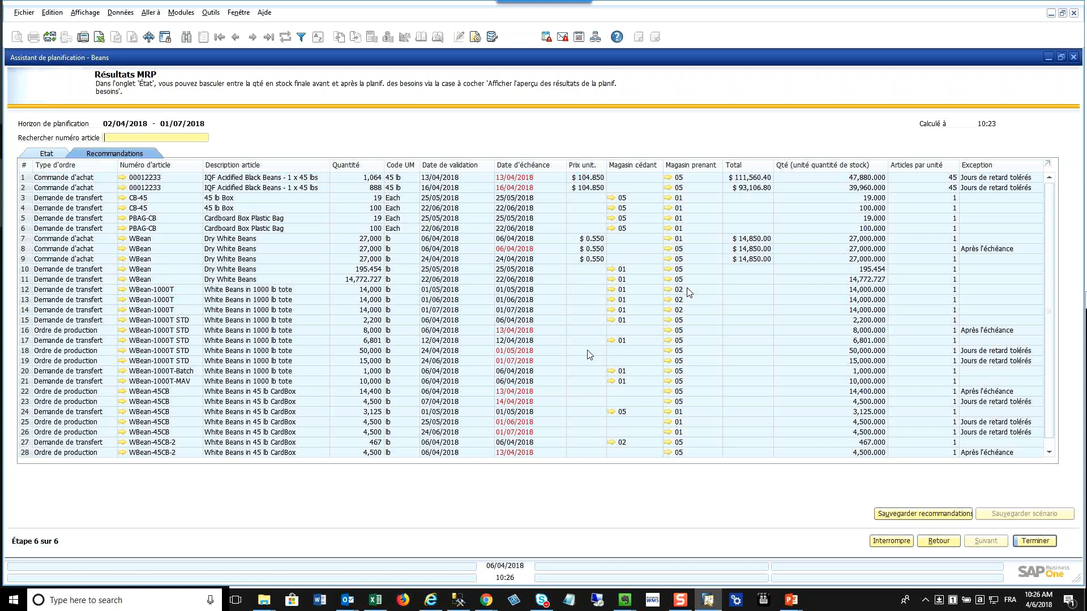
pyautogui.scroll(-1, 689, 292)
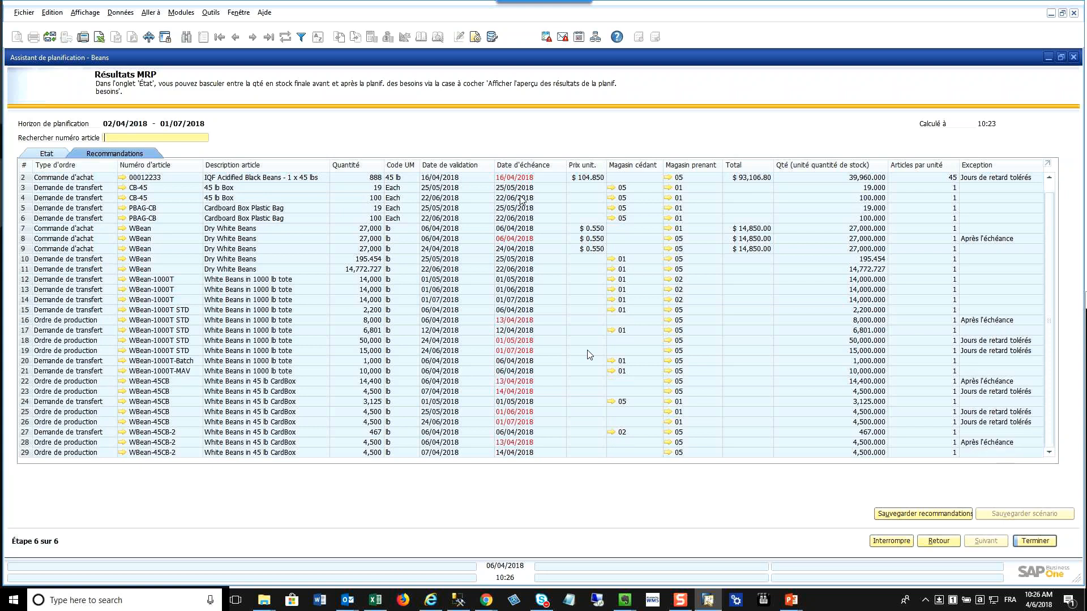
pyautogui.scroll(1, 519, 214)
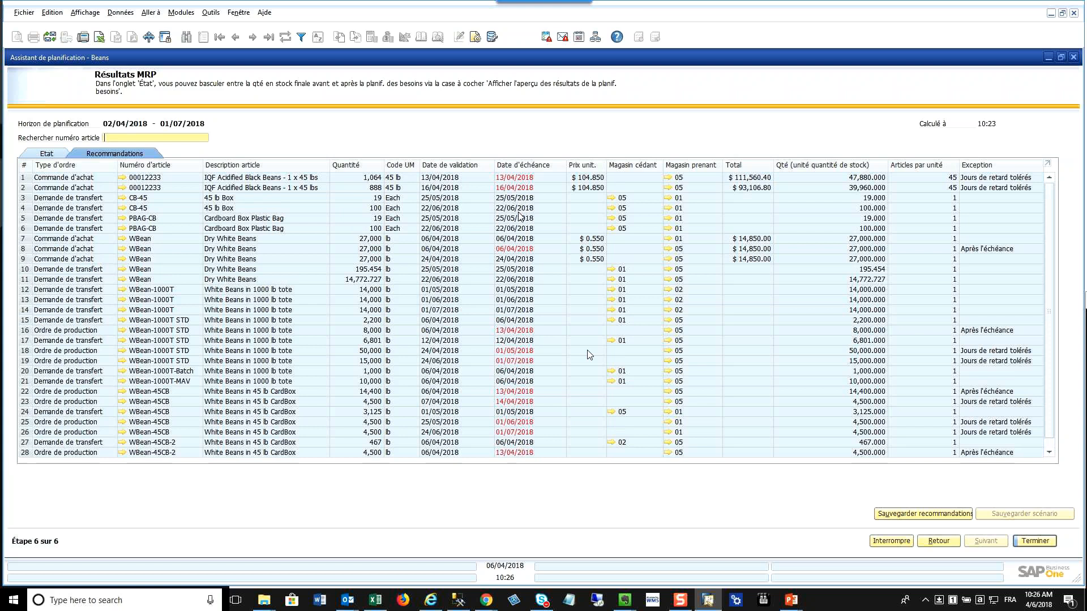
pyautogui.scroll(-1, 519, 214)
pyautogui.scroll(1, 518, 216)
# Save the MRP recommendations of the Beans scenario and close the planning wizard
pyautogui.click(937, 516)
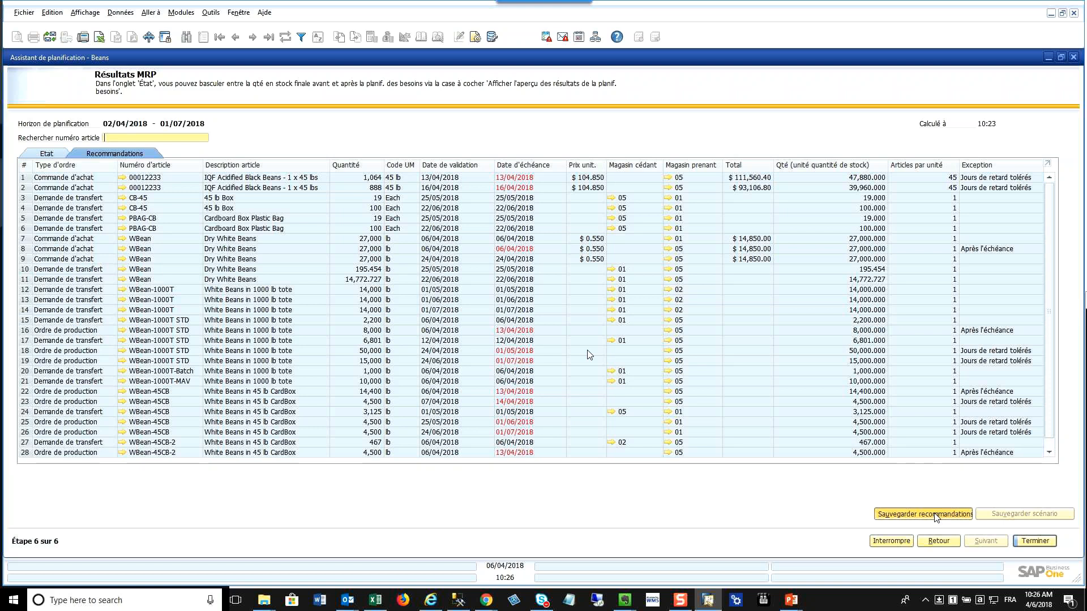
pyautogui.click(411, 313)
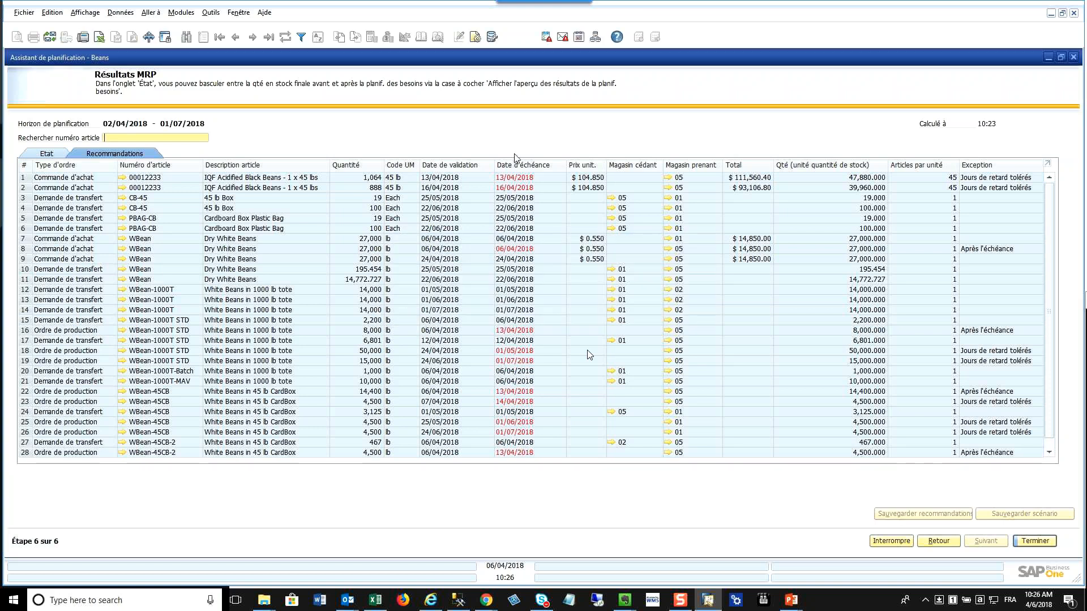
pyautogui.scroll(-1, 521, 320)
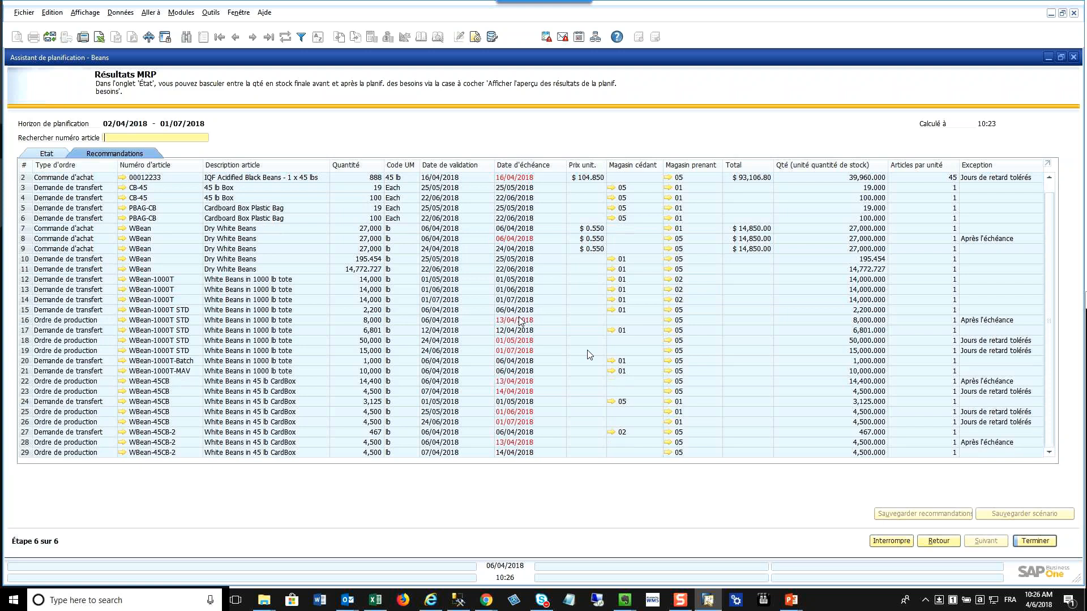
pyautogui.scroll(1, 521, 320)
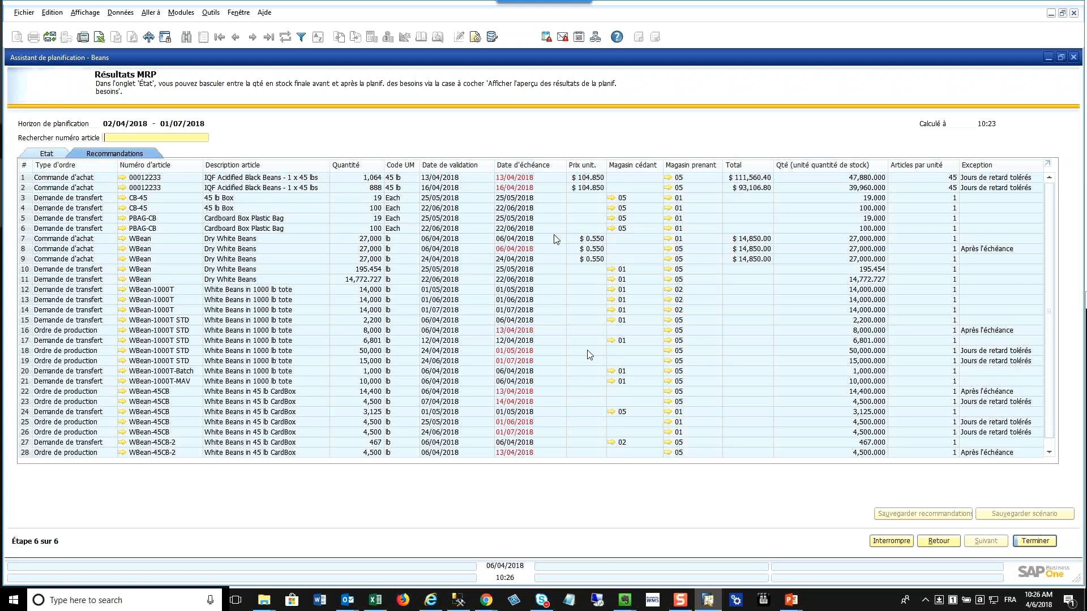
pyautogui.click(1074, 58)
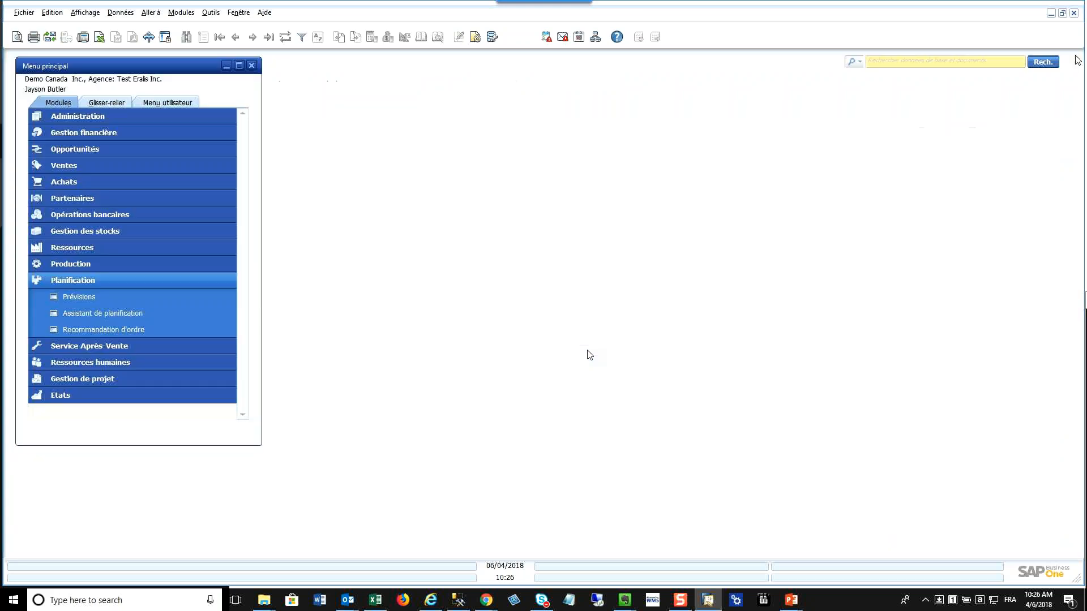
# Open the order recommendations (Recommandation d'ordre) for the Beans scenario with all order types
pyautogui.click(118, 330)
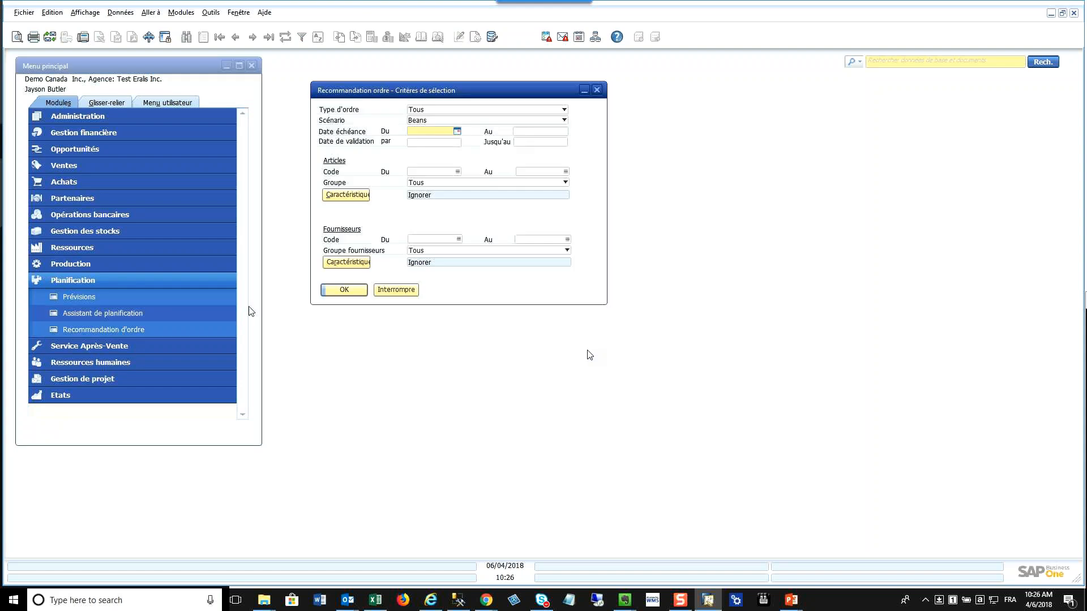
pyautogui.click(560, 121)
pyautogui.click(430, 120)
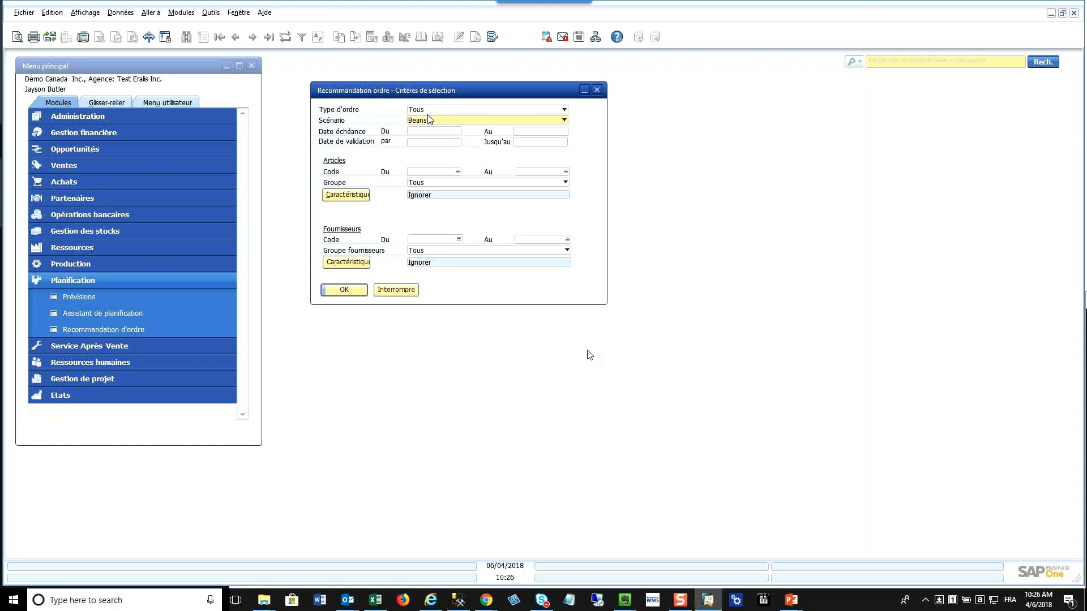
pyautogui.click(358, 294)
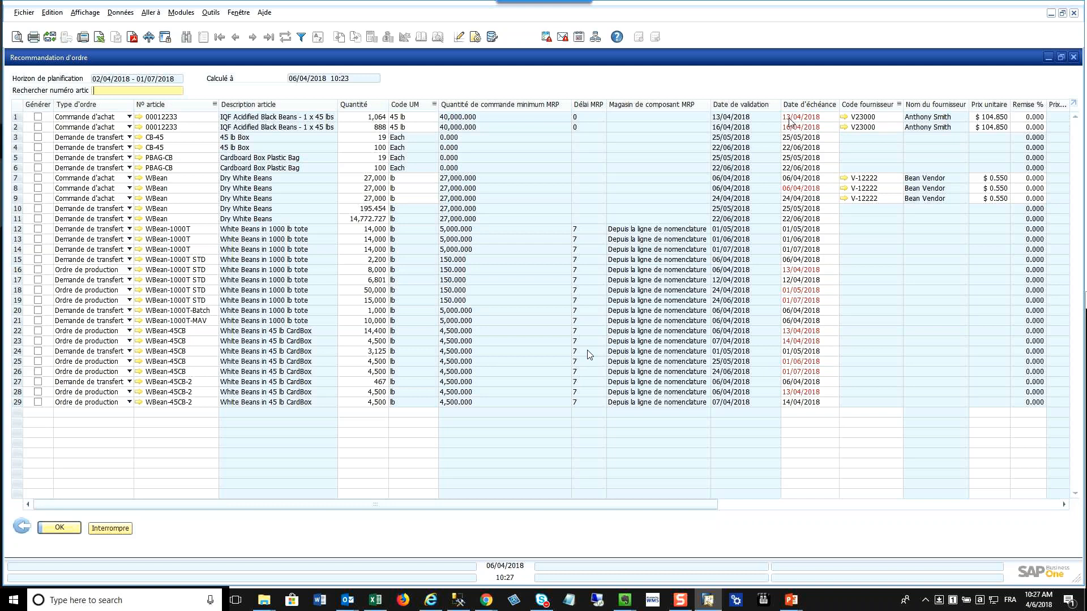
# Open the item master data of 00012233 from its first recommendation and examine its planning settings
pyautogui.click(138, 118)
pyautogui.click(475, 189)
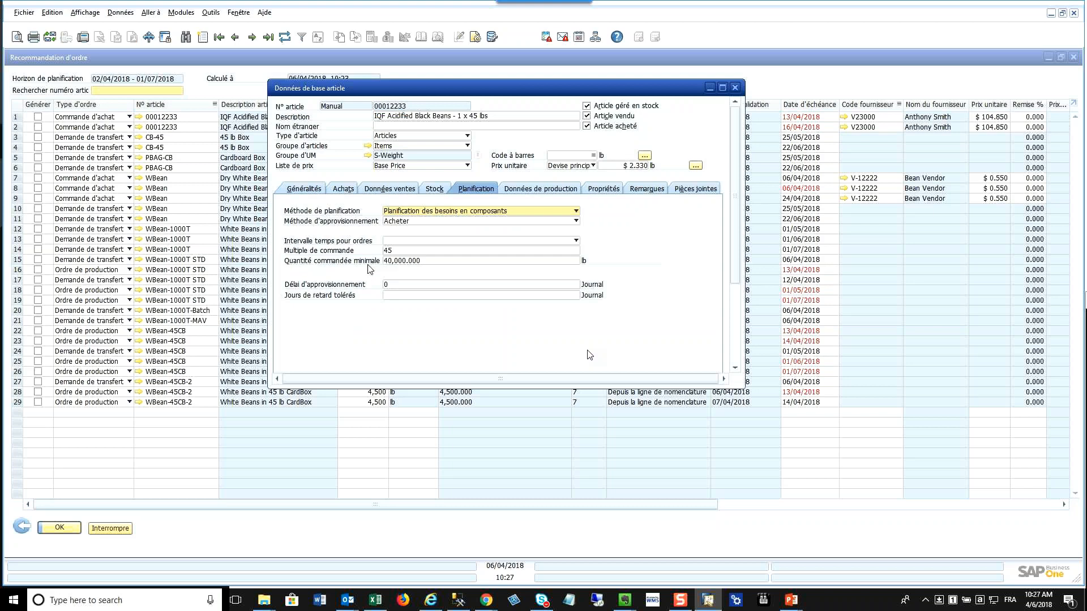
# Set the order interval of item 00012233 to 1W, applying the update to the saved MRP scenarios as well, and minimize the item record
pyautogui.click(387, 243)
pyautogui.click(394, 247)
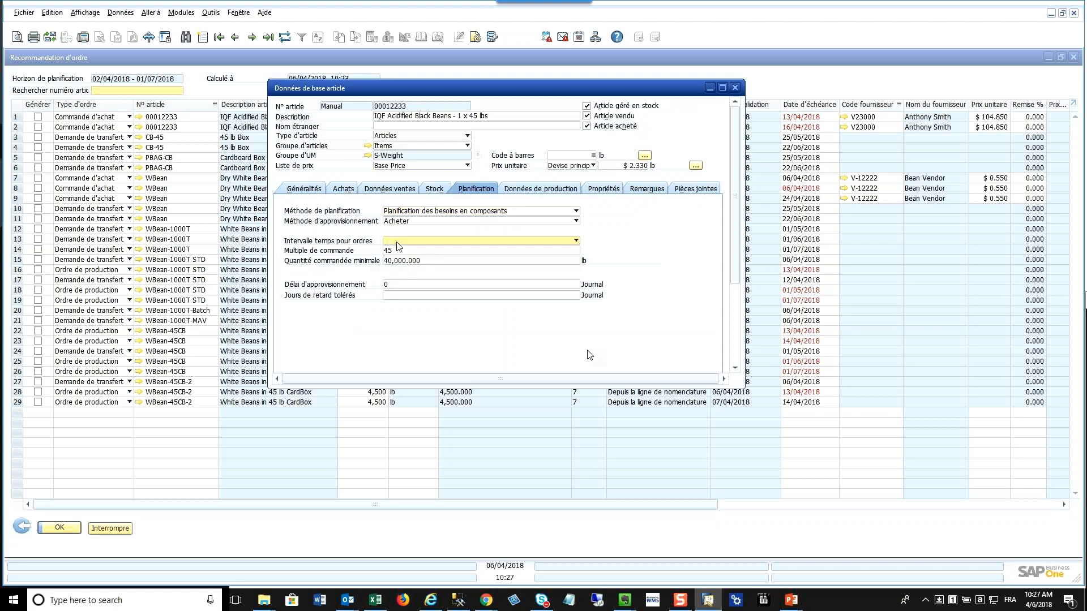
pyautogui.click(397, 243)
pyautogui.click(391, 260)
pyautogui.press('Return')
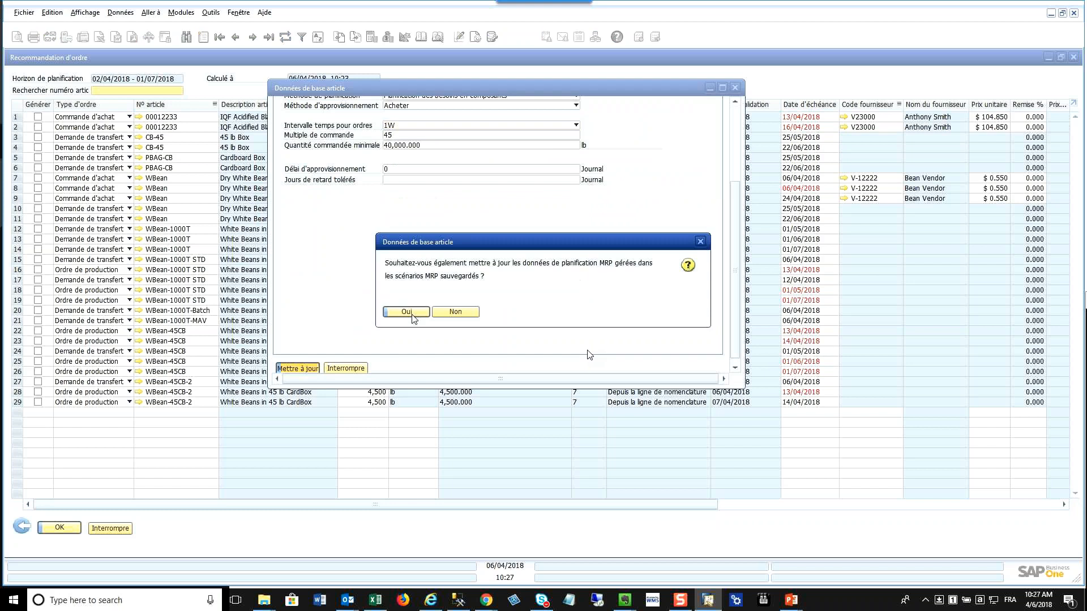
pyautogui.click(413, 314)
pyautogui.click(710, 88)
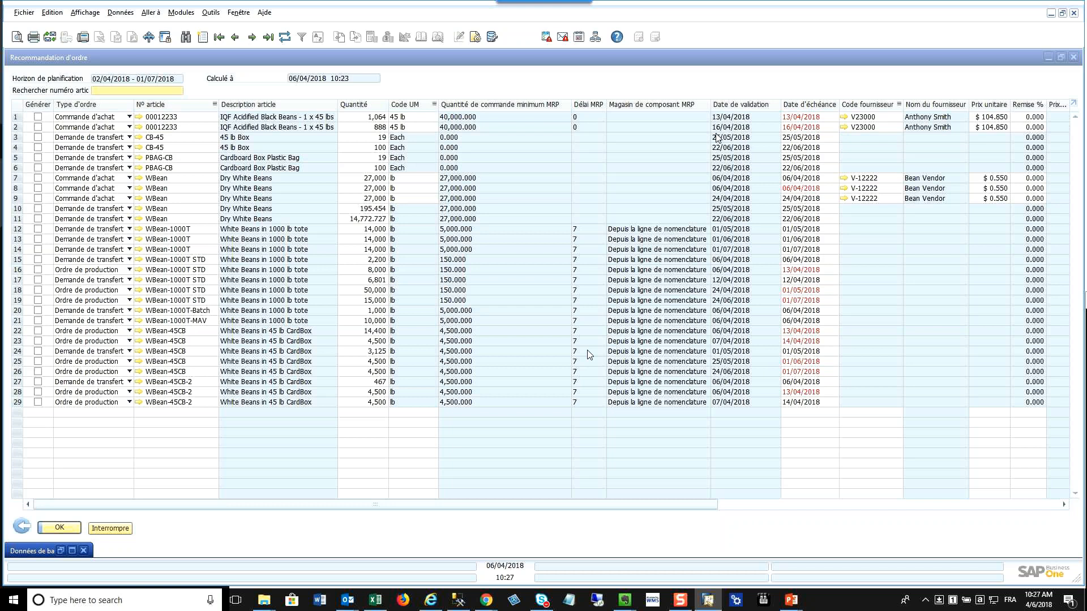
# Generate one purchase order from both 00012233 recommendations, with the second recommendation's due date set to 13/04/2018
pyautogui.click(39, 128)
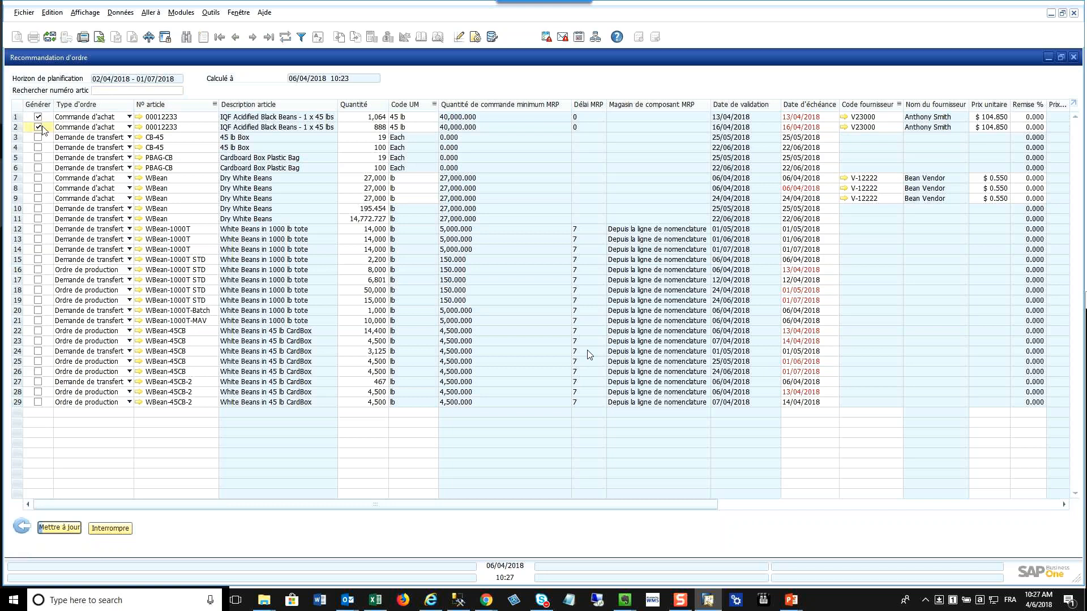
pyautogui.rightClick(796, 121)
pyautogui.hotkey('ctrl', 'c')
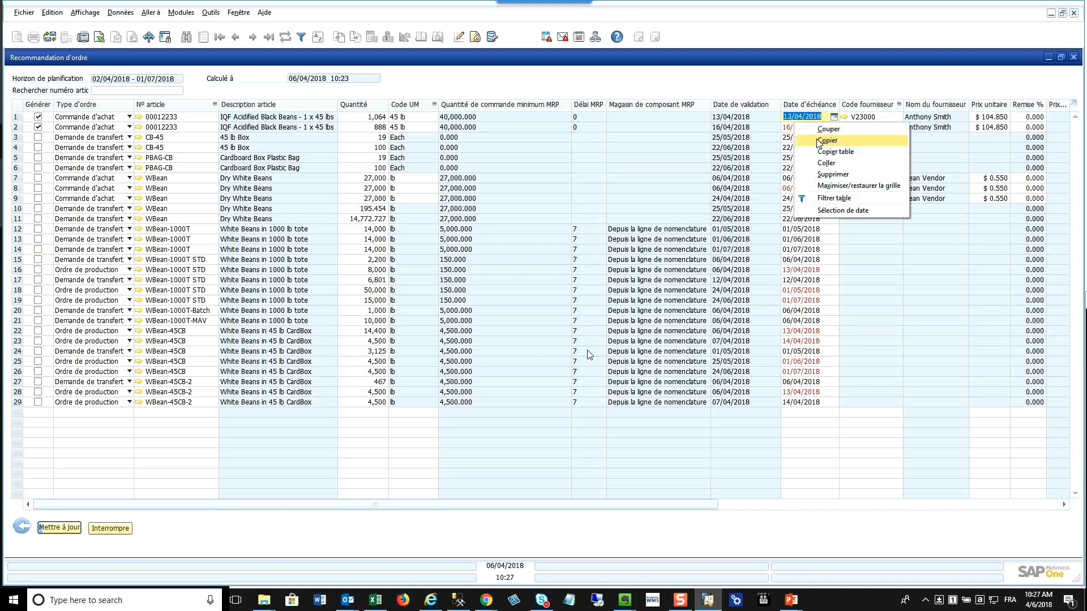
pyautogui.click(819, 142)
pyautogui.rightClick(804, 130)
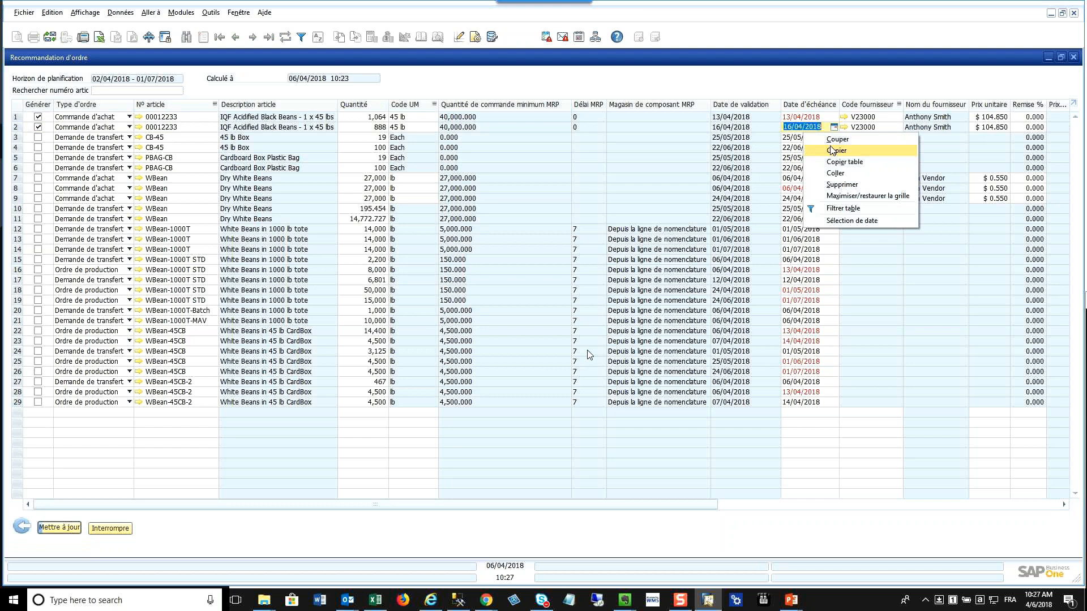
pyautogui.click(836, 173)
pyautogui.doubleClick(798, 127)
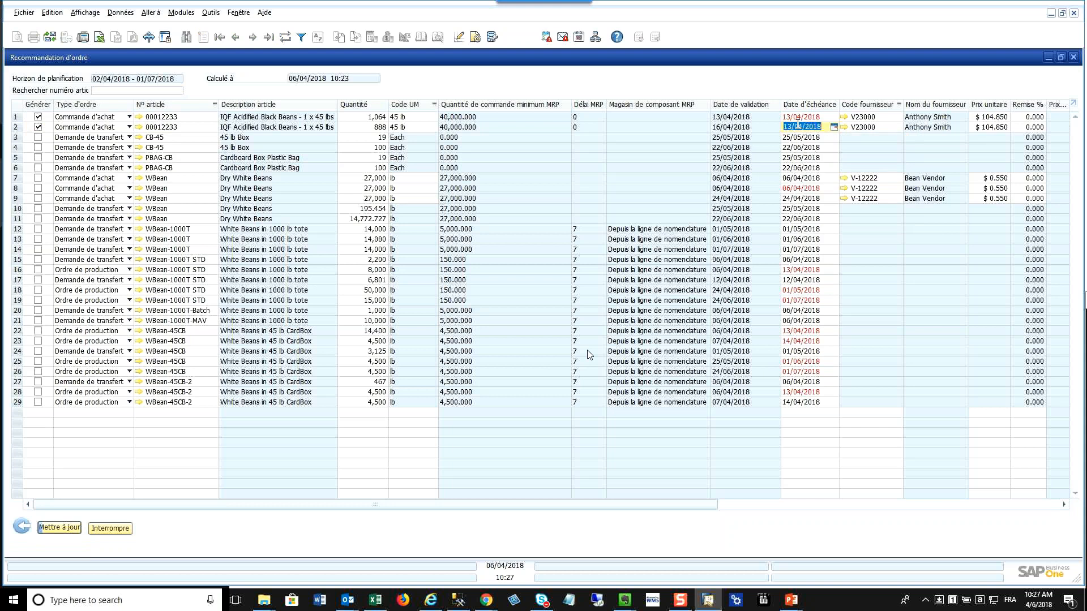
pyautogui.doubleClick(865, 127)
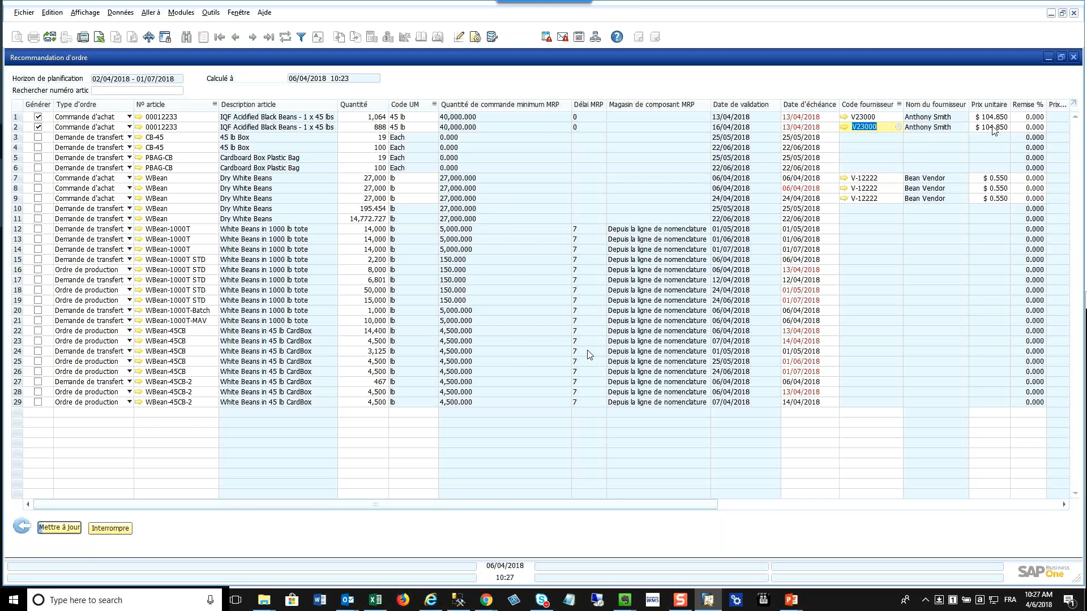
pyautogui.click(68, 530)
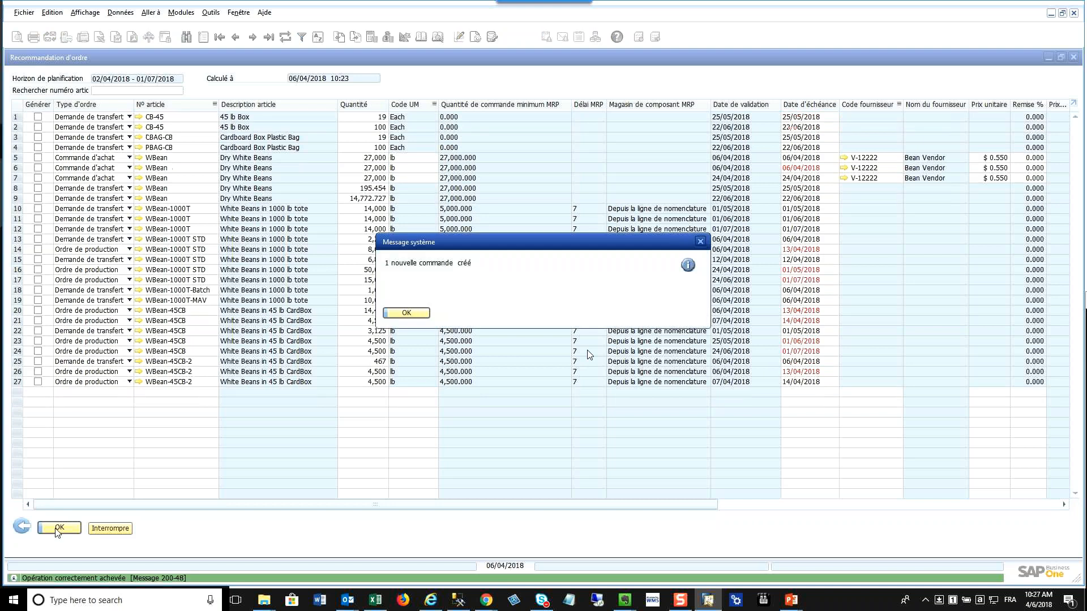
pyautogui.click(408, 312)
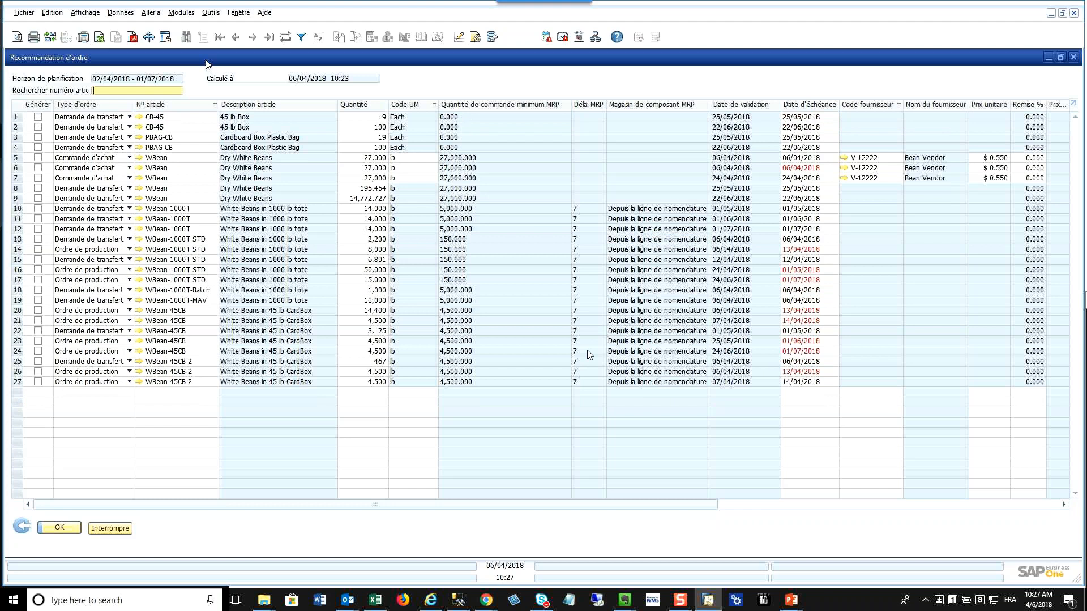
# Open the most recent purchase order (Commande fournisseur) and review its item line, quantity and delivery date
pyautogui.doubleClick(207, 59)
pyautogui.click(82, 183)
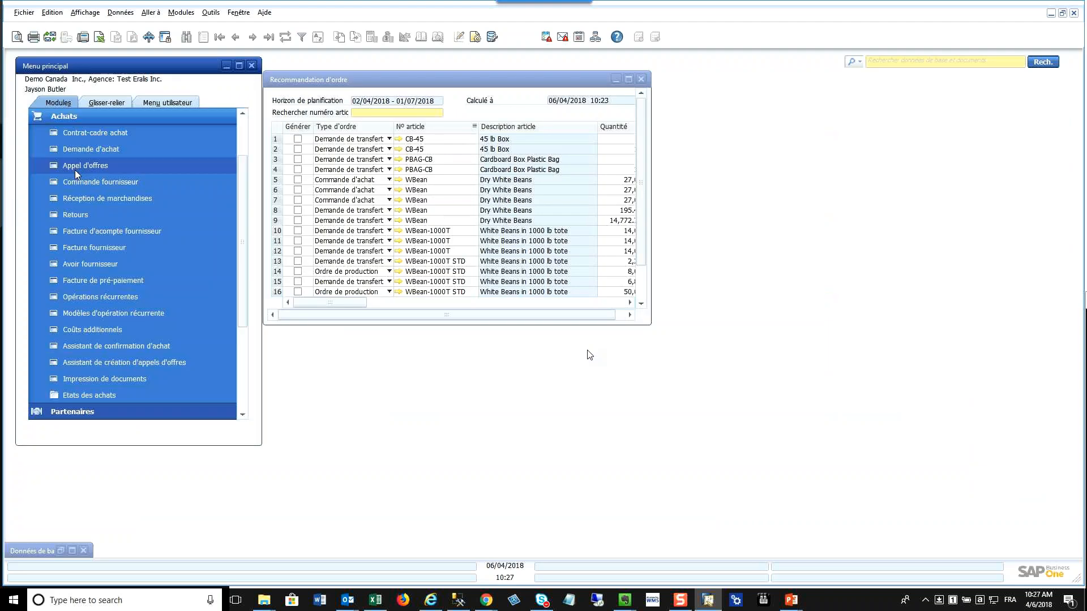
pyautogui.click(77, 181)
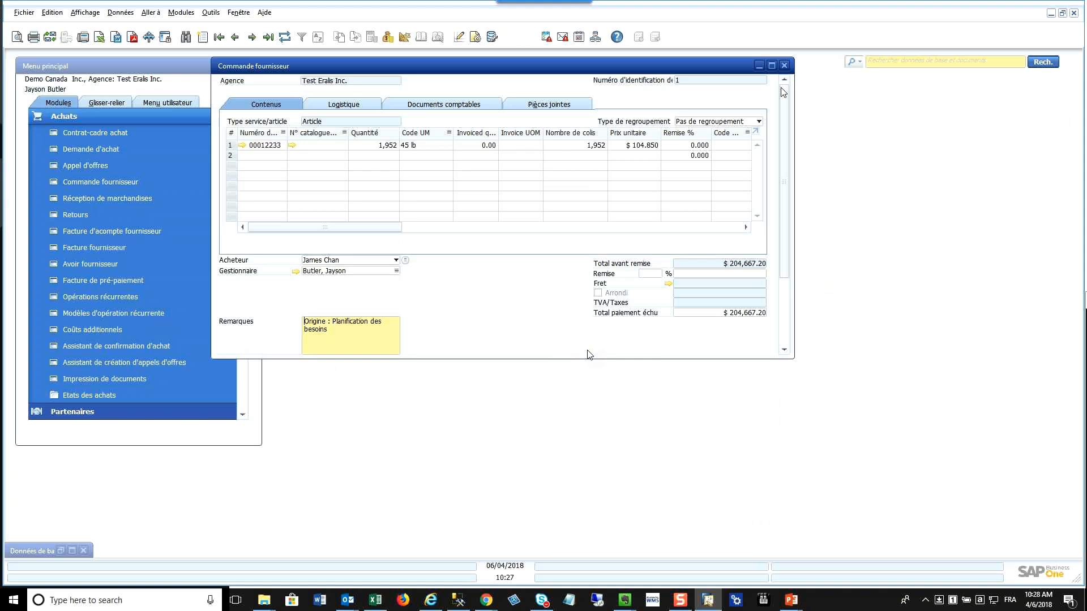
pyautogui.click(772, 66)
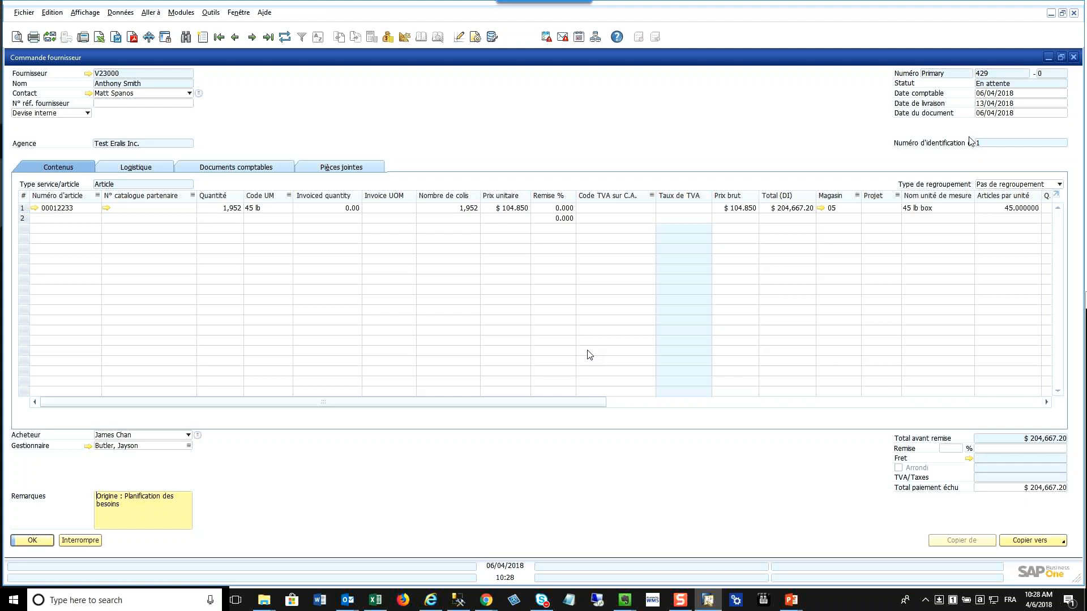
pyautogui.click(971, 107)
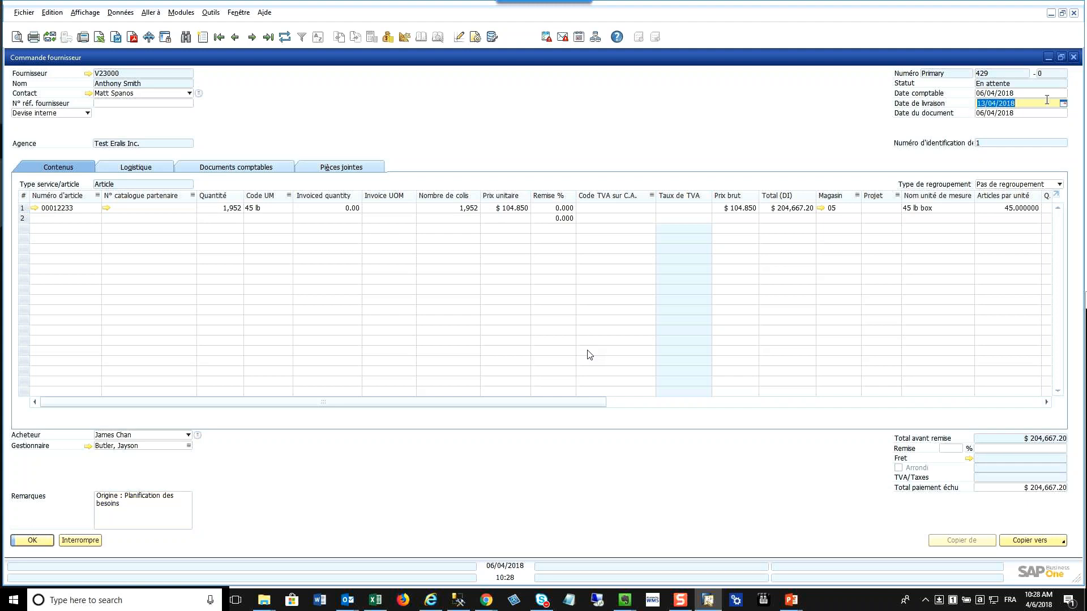
pyautogui.click(1048, 58)
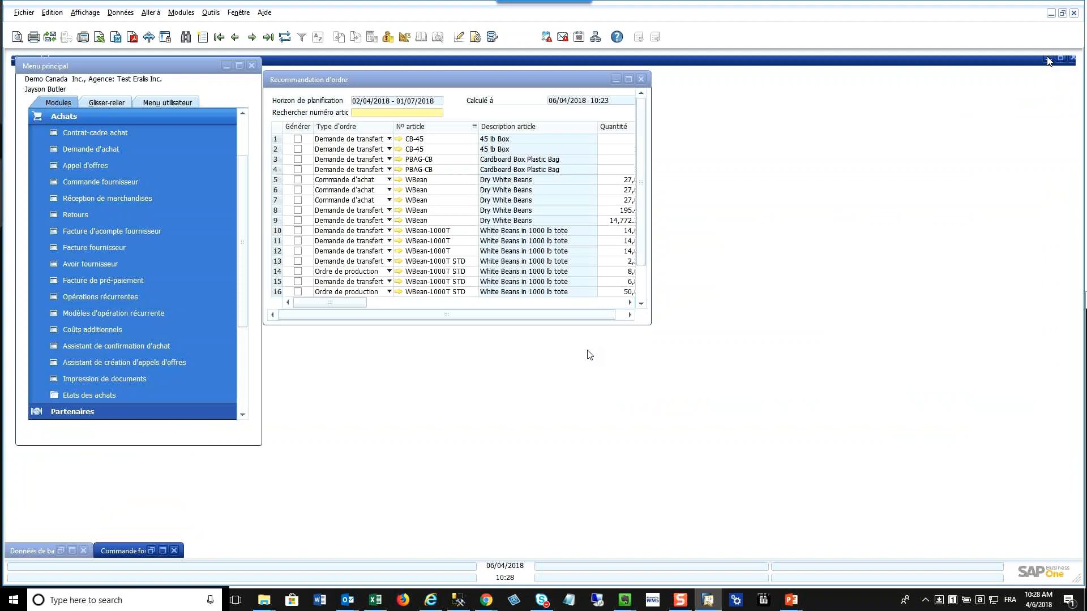
# Generate the transfer requests from the four CB-45 and PBAG-CB recommendations
pyautogui.click(628, 78)
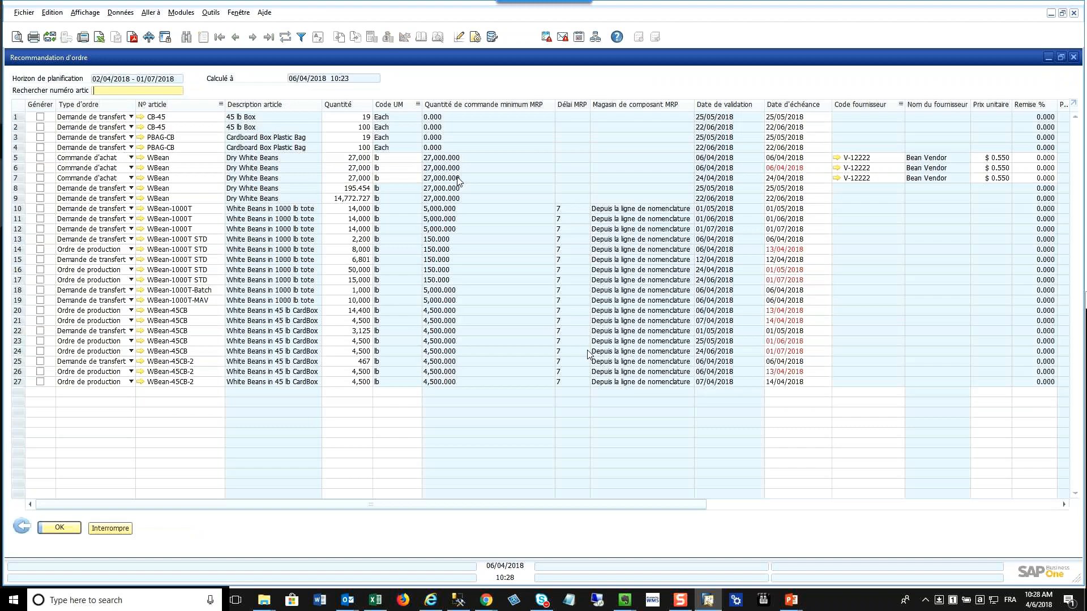
pyautogui.click(40, 117)
pyautogui.click(40, 127)
pyautogui.click(40, 137)
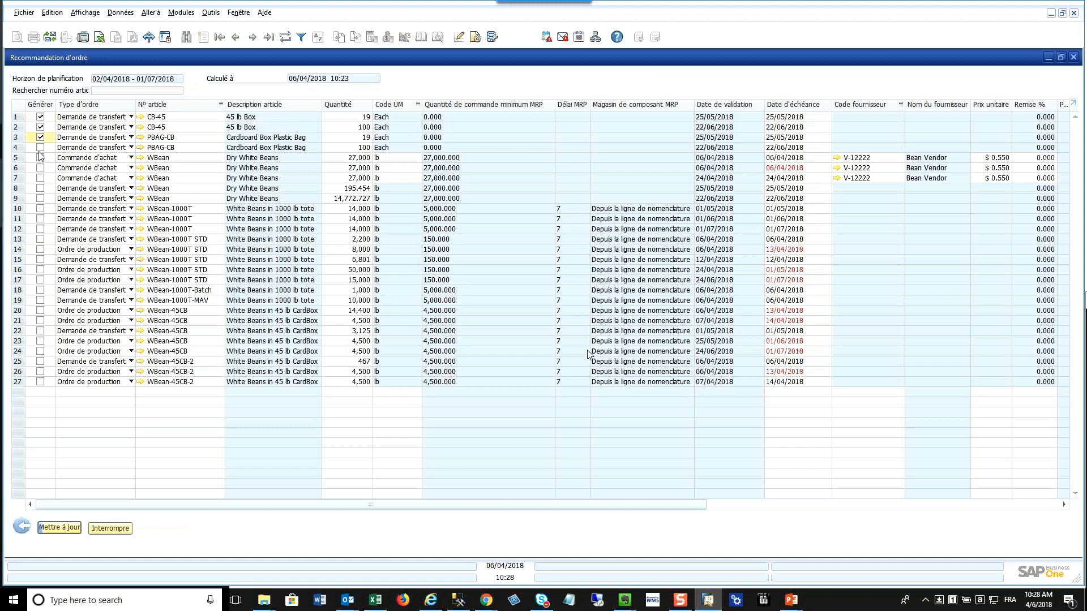
pyautogui.click(40, 147)
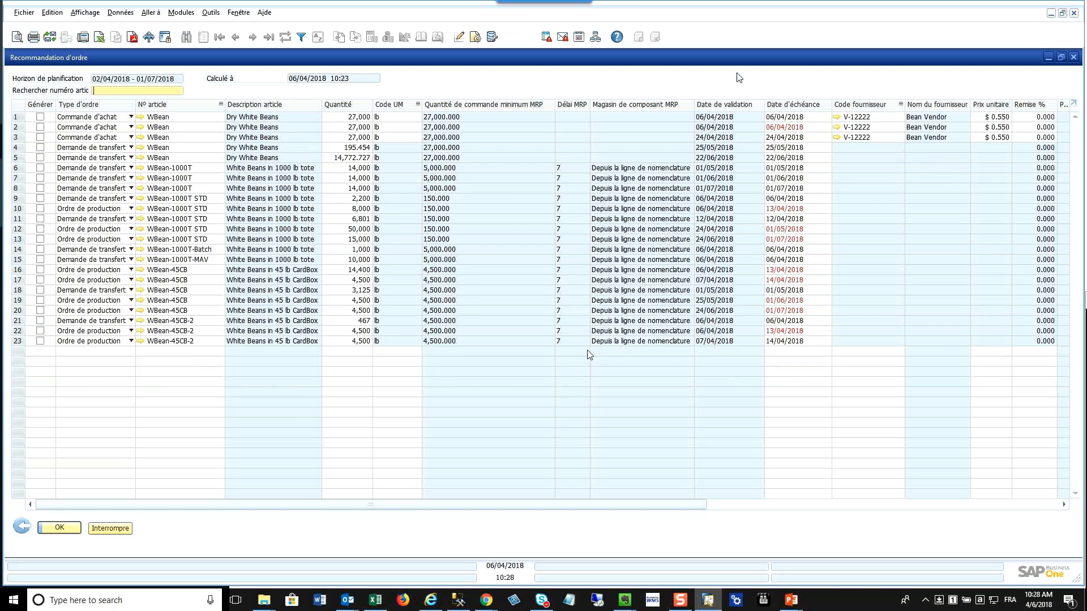
# Close the order recommendations, the item master data and the purchase order
pyautogui.click(1074, 57)
pyautogui.click(400, 294)
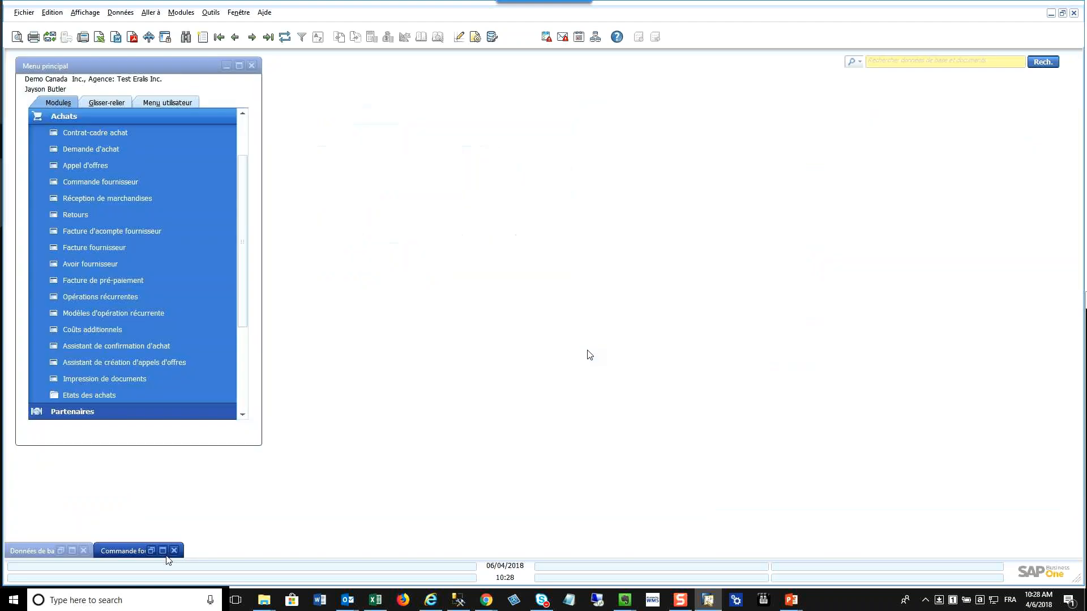
pyautogui.rightClick(170, 557)
pyautogui.click(84, 552)
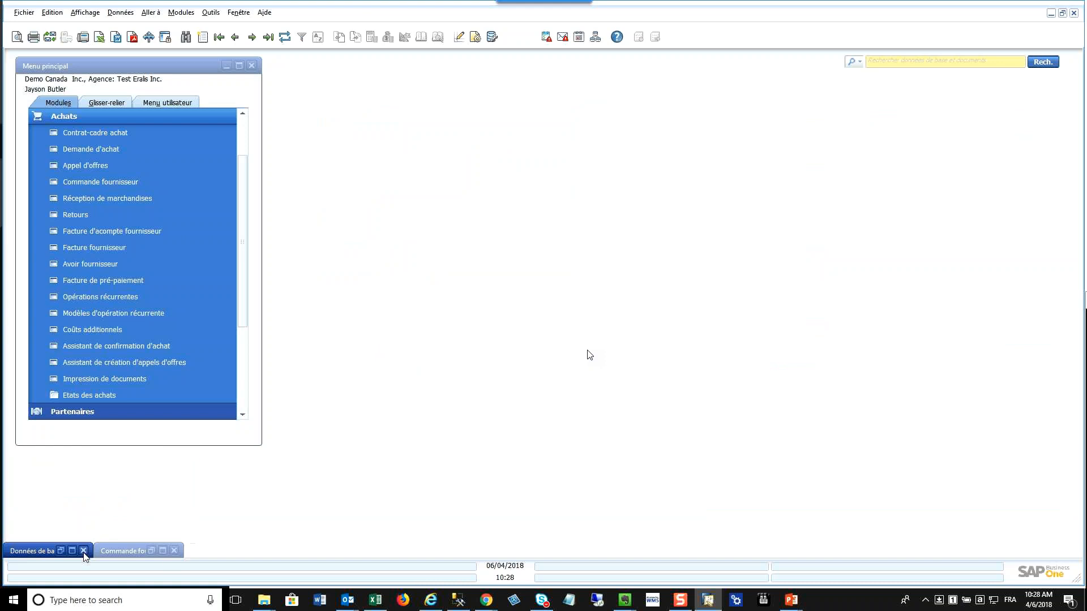
pyautogui.click(175, 551)
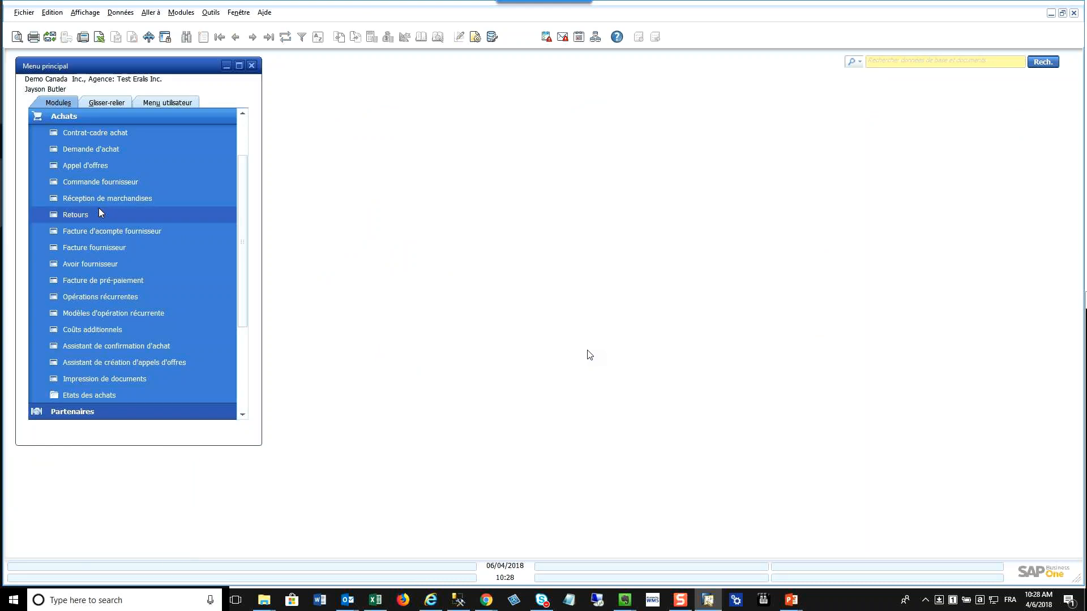
# Reopen the order recommendations (Recommandation d'ordre) for the Beans scenario with all order types
pyautogui.click(93, 116)
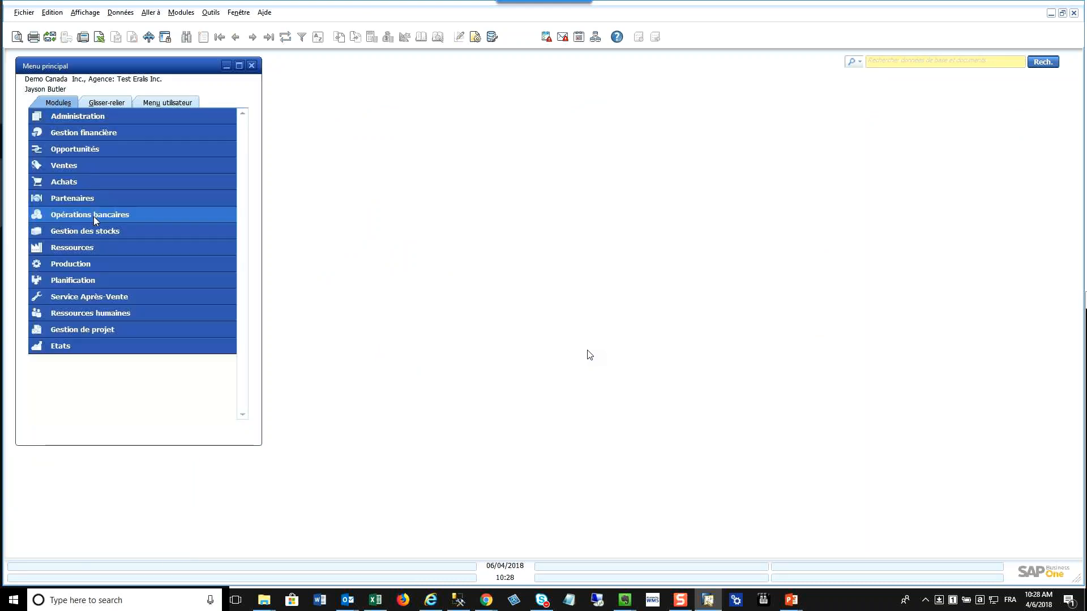
pyautogui.click(107, 281)
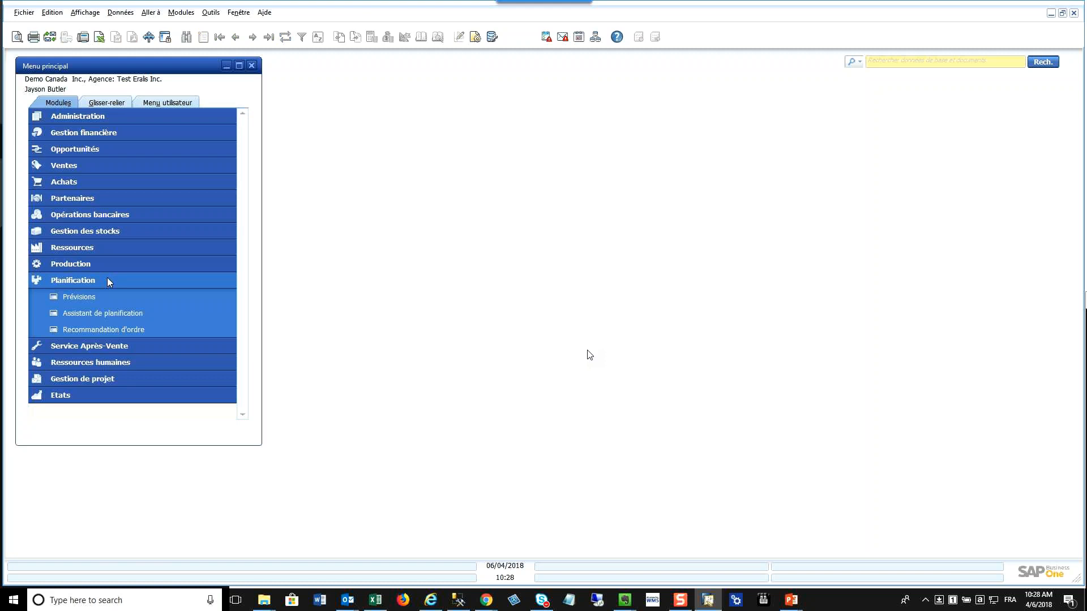
pyautogui.click(112, 331)
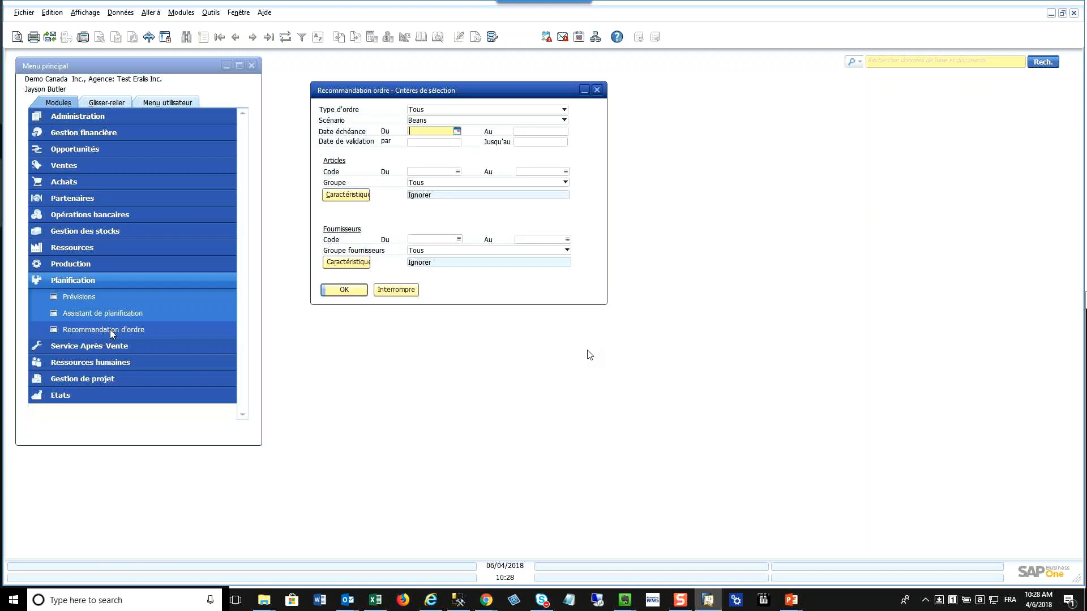
pyautogui.click(355, 291)
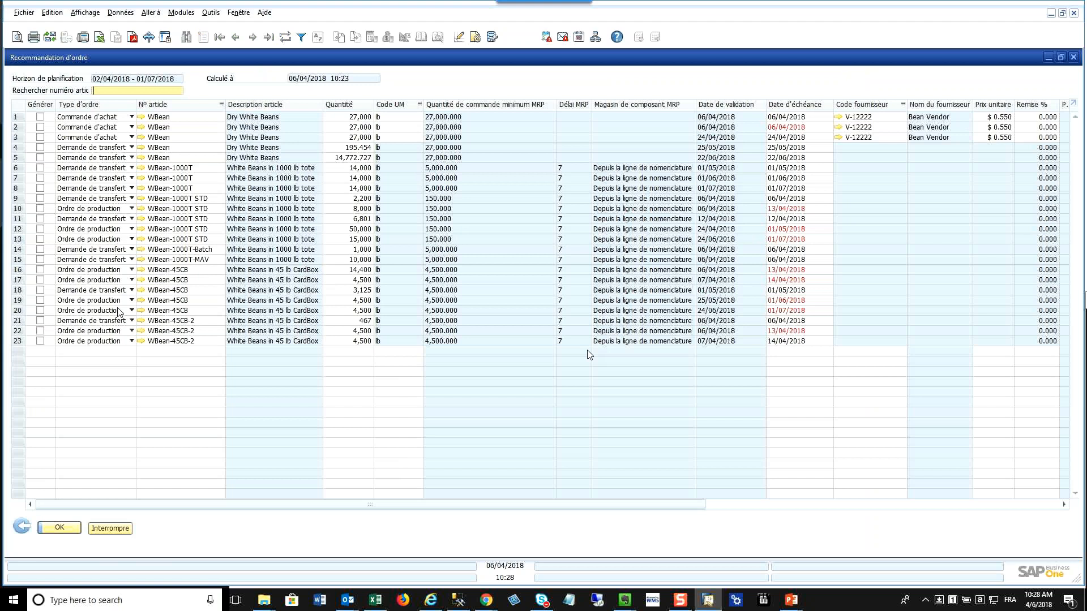
# Sort the recommendations by item number and order type so the rows are grouped by type
pyautogui.doubleClick(91, 107)
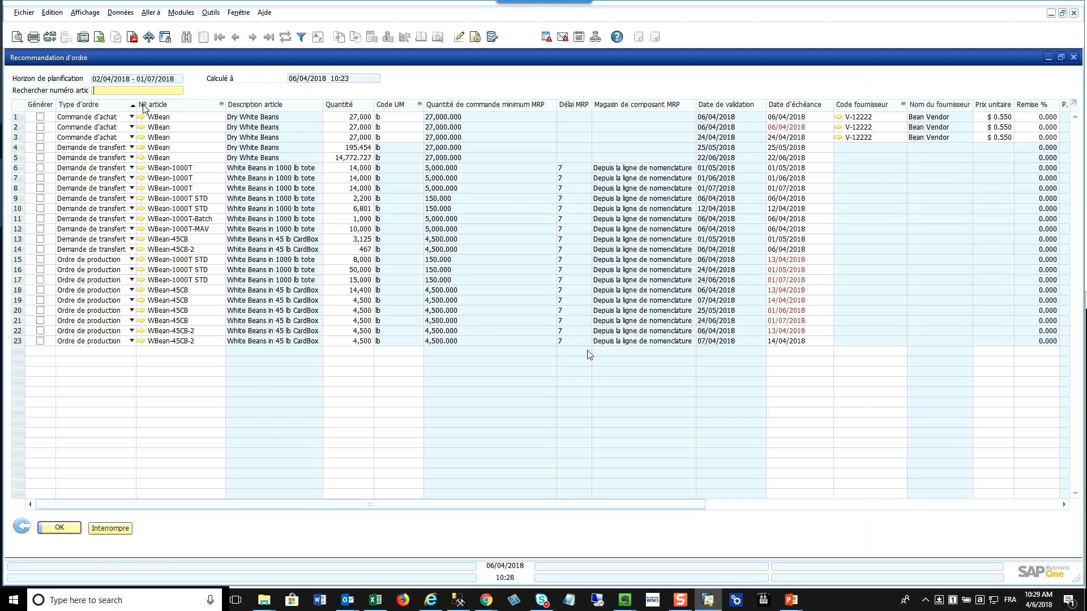
pyautogui.doubleClick(144, 108)
pyautogui.doubleClick(111, 106)
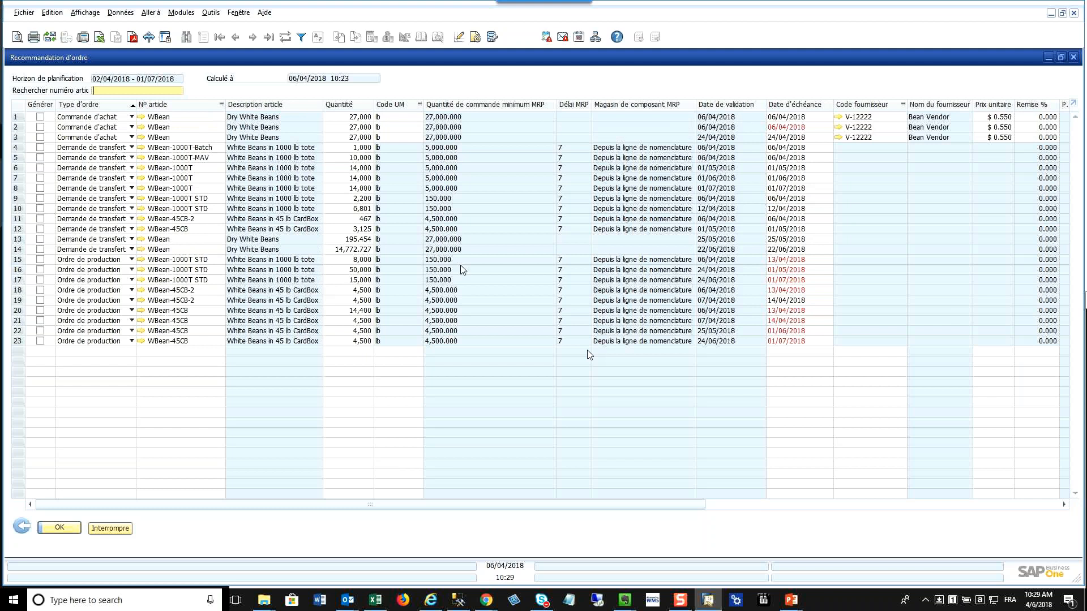
# Open the bill of materials and item master data of WBean-1000T STD from its production recommendation and examine the planning settings
pyautogui.click(19, 262)
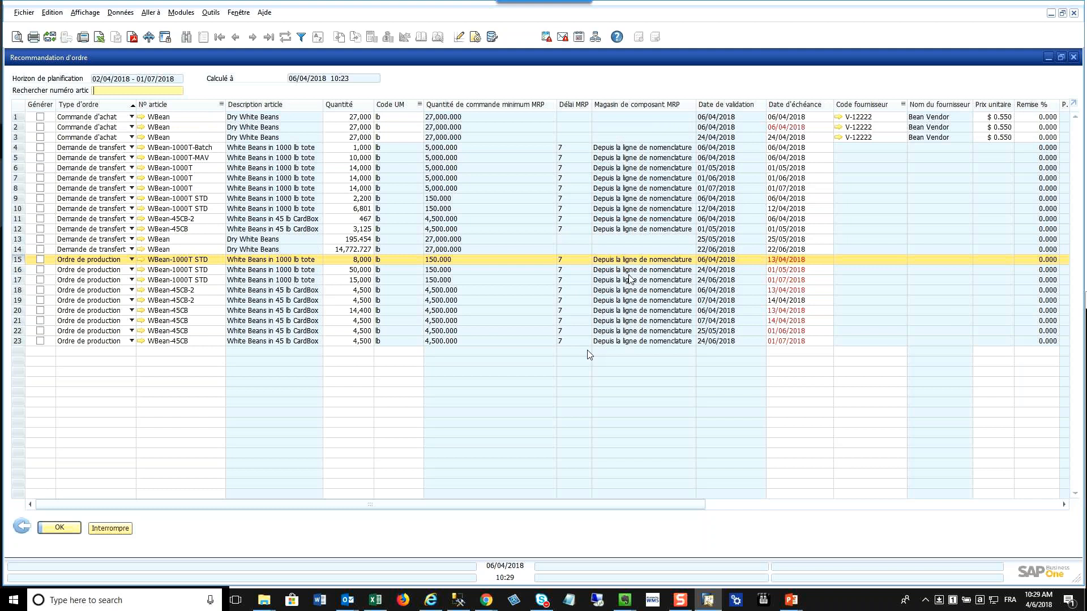
pyautogui.click(354, 279)
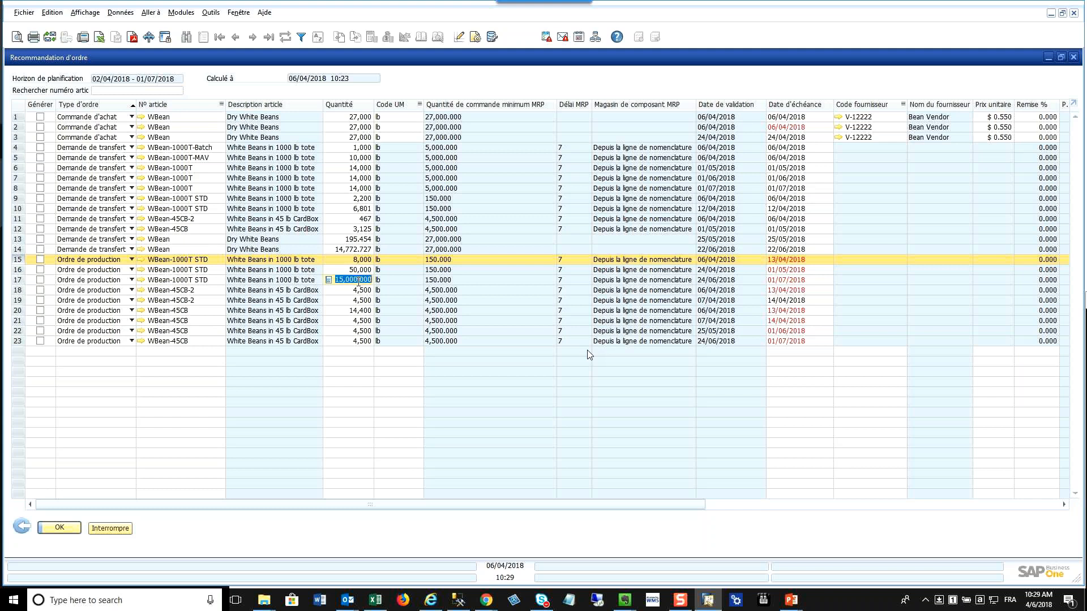
pyautogui.click(141, 281)
pyautogui.click(379, 90)
pyautogui.click(476, 189)
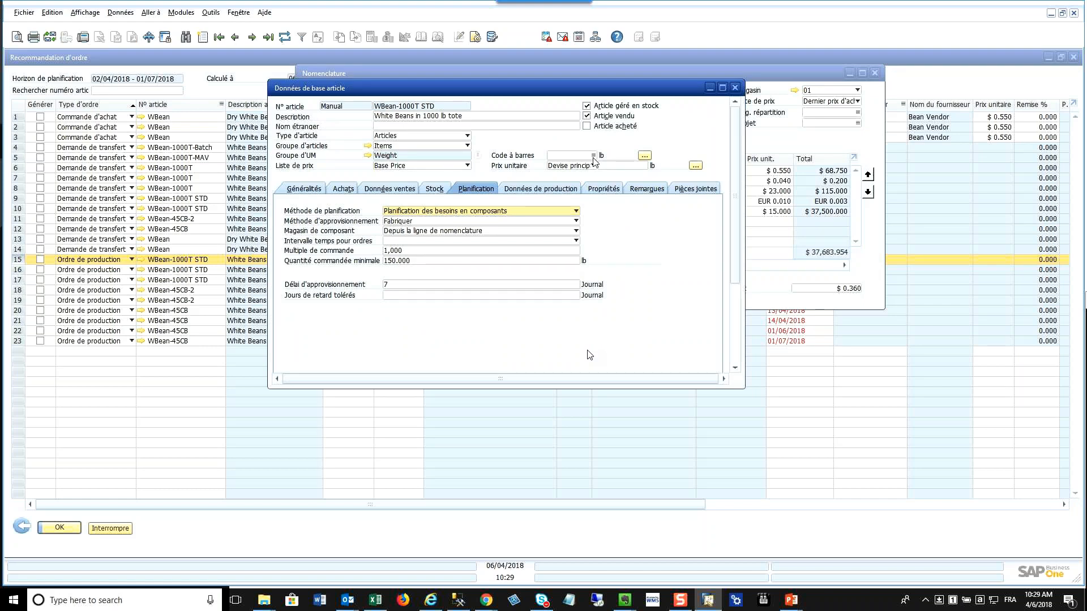
pyautogui.press('Escape')
pyautogui.press('Escape')
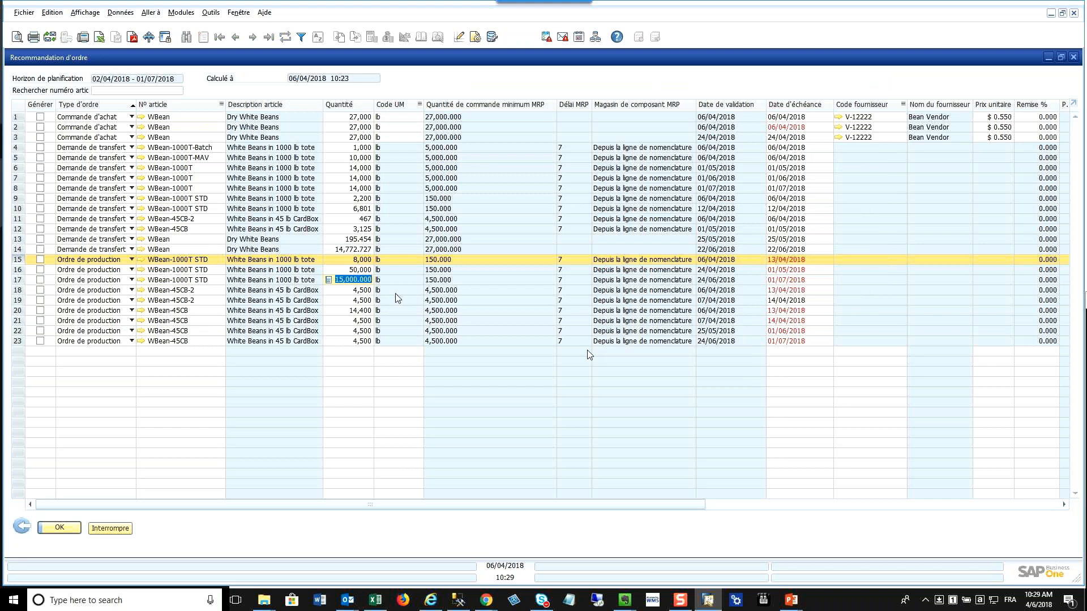
# Generate the production orders from the three WBean-1000T STD production recommendations
pyautogui.click(40, 260)
pyautogui.click(40, 260)
pyautogui.click(40, 270)
pyautogui.click(41, 281)
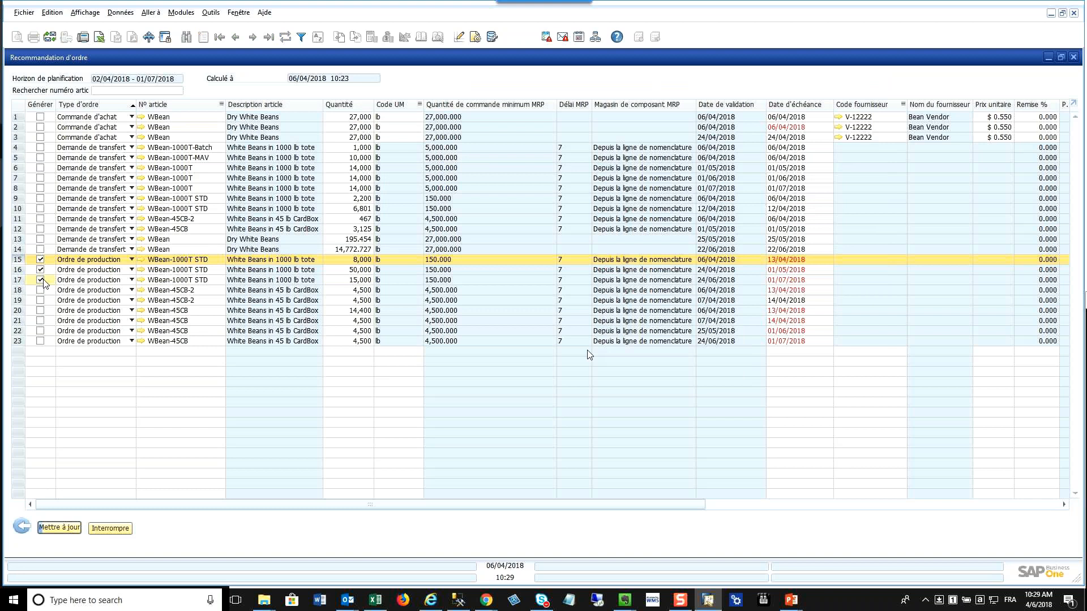
pyautogui.click(73, 530)
pyautogui.click(406, 318)
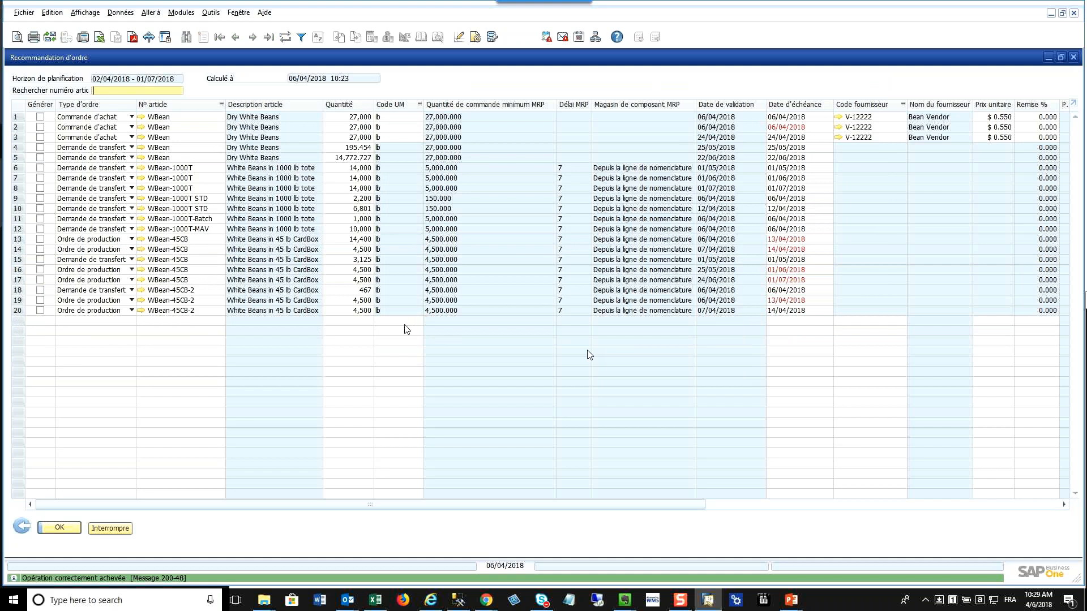
# Open the most recent production order (Ordre de production) and review its status, dates, origin and components
pyautogui.doubleClick(351, 62)
pyautogui.click(80, 265)
pyautogui.click(85, 295)
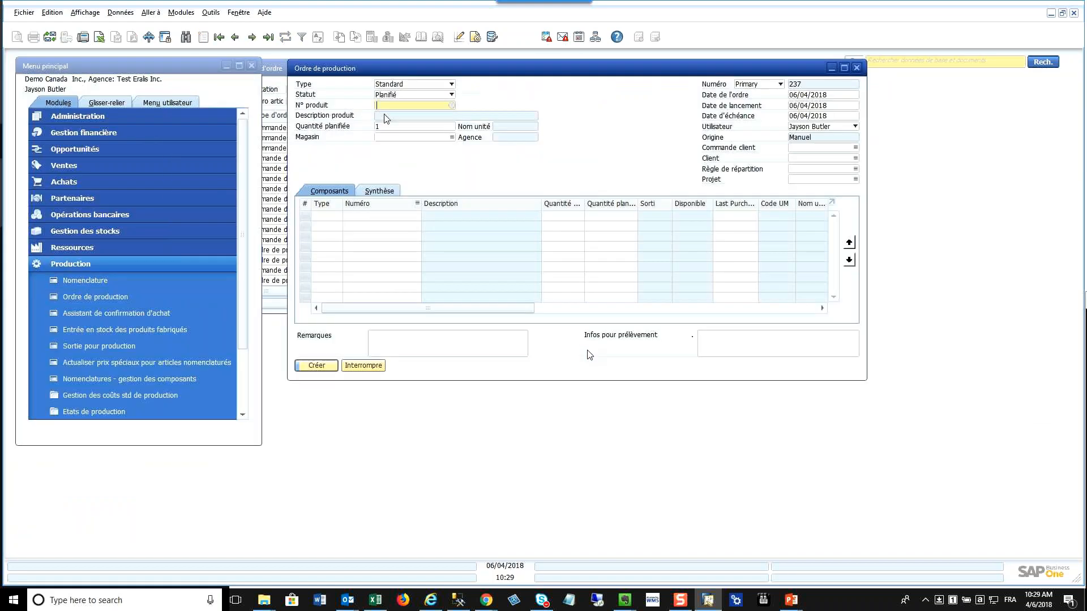
pyautogui.click(269, 37)
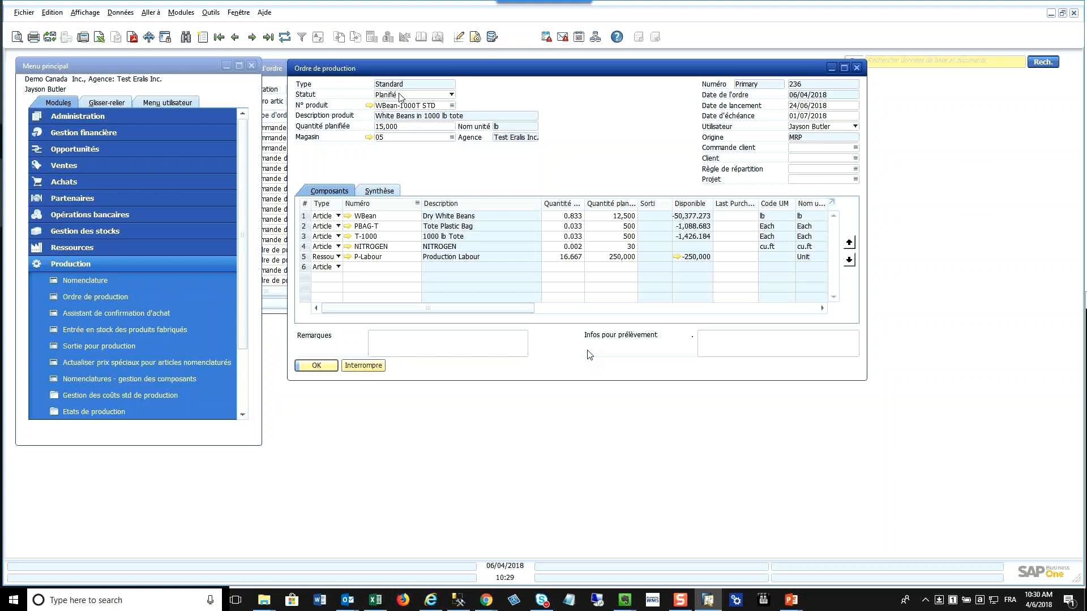
# Set the status of the 8,000 lb WBean-1000T STD production order due 13/04/2018 to Validé and save it
pyautogui.click(235, 38)
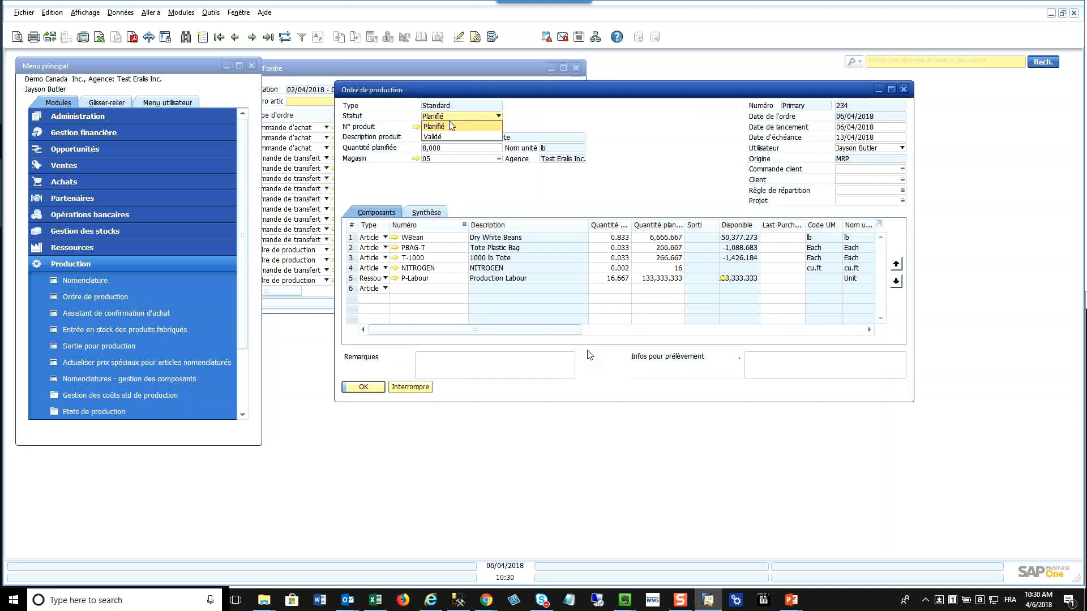
pyautogui.click(454, 136)
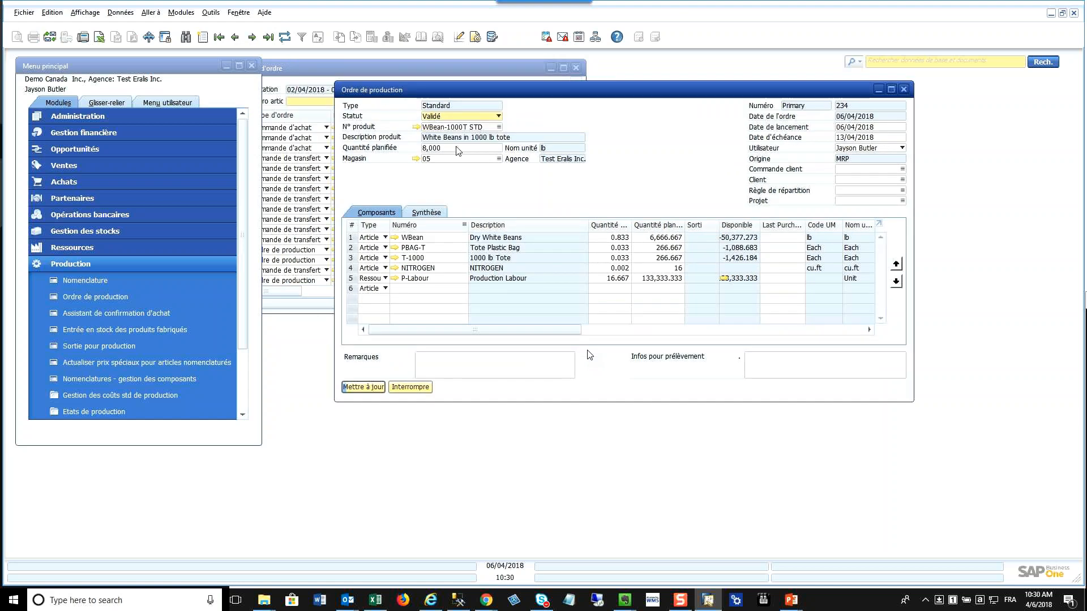
pyautogui.click(369, 389)
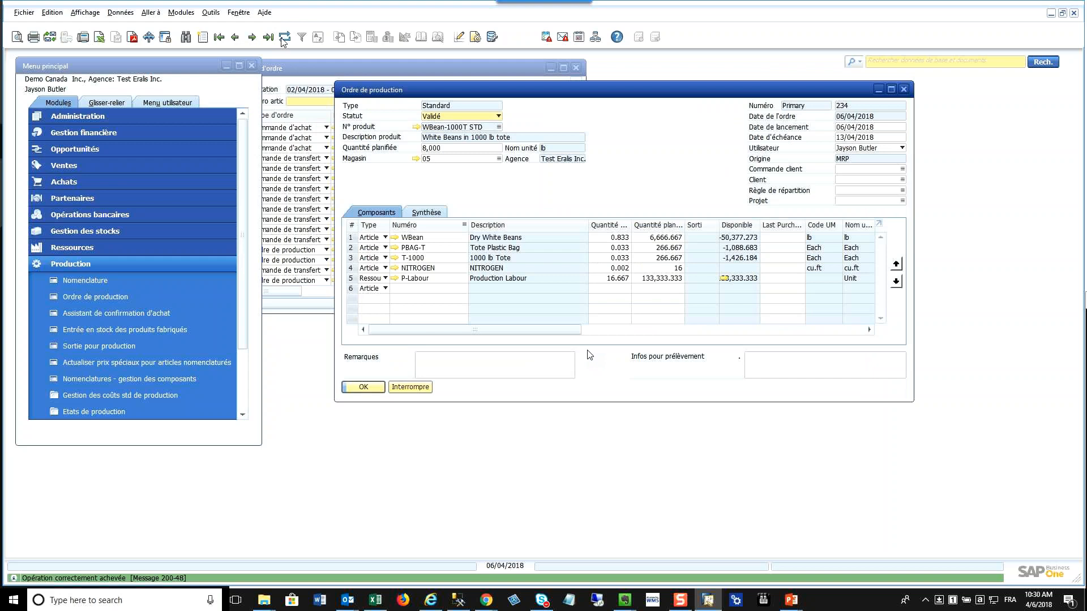
# In the production order due 01/05/2018, set the planned quantity to 100,000 and the status to Validé, saving the changes
pyautogui.click(284, 38)
pyautogui.write('100000')
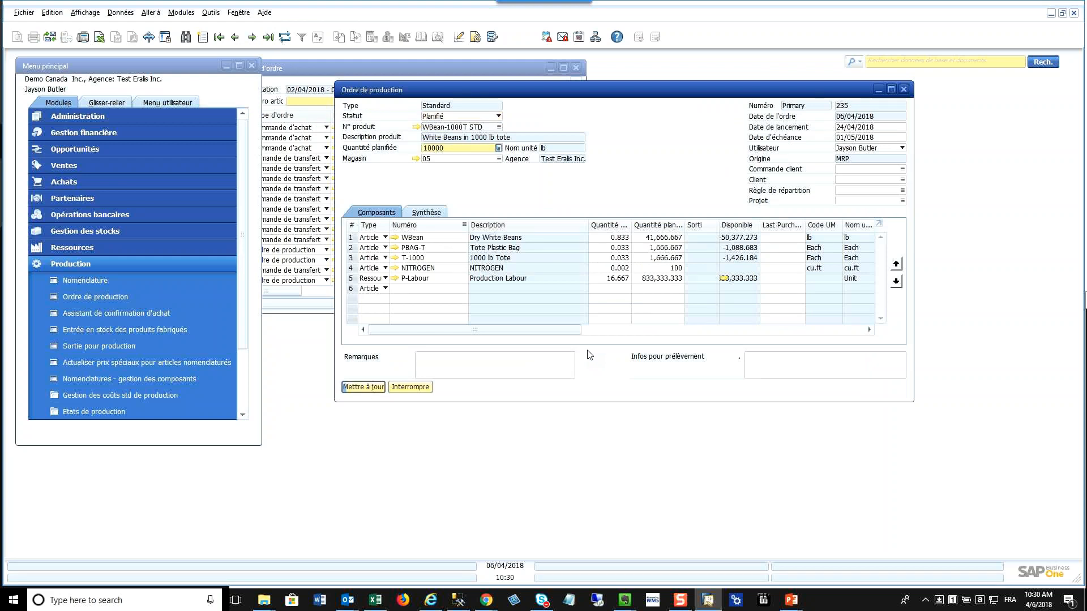
pyautogui.press('Return')
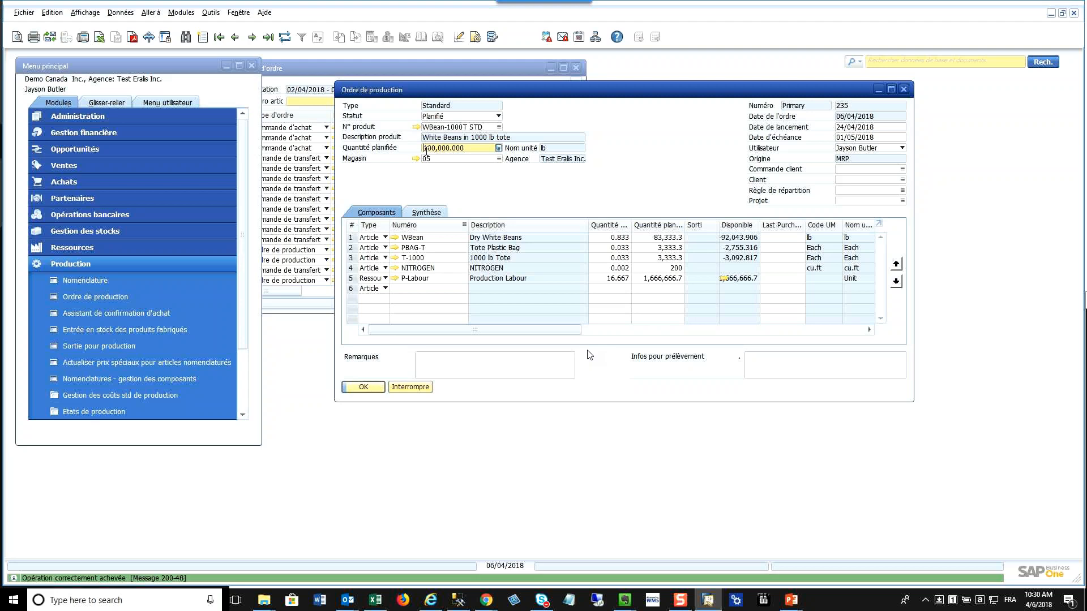
pyautogui.click(448, 116)
pyautogui.click(445, 137)
pyautogui.click(364, 387)
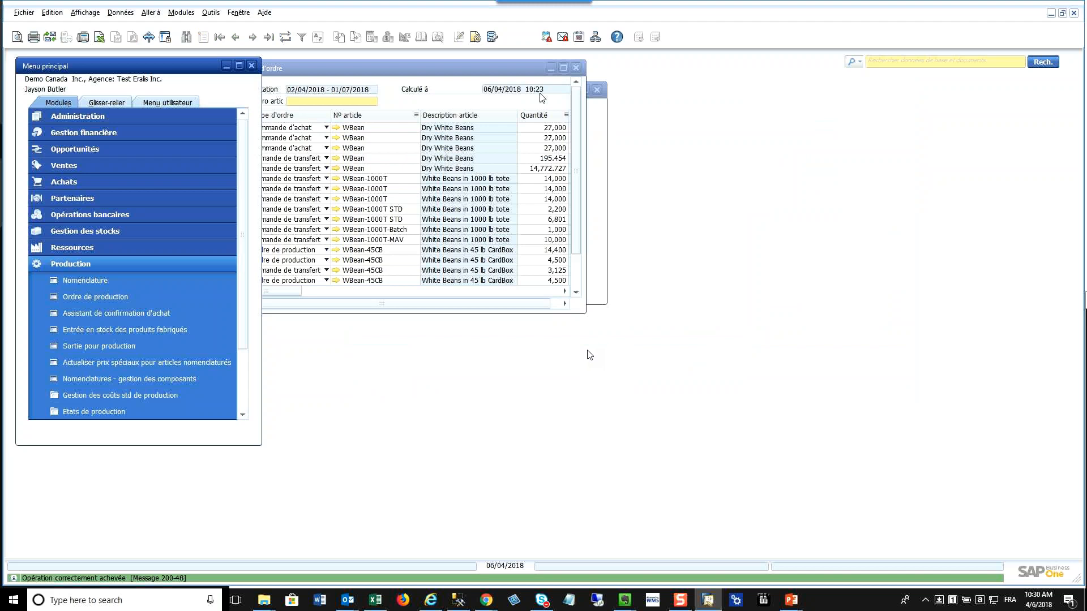
# Mark the first WBean purchase recommendation for generation and change its supplier to Lumarx, updating the line price accordingly
pyautogui.click(563, 67)
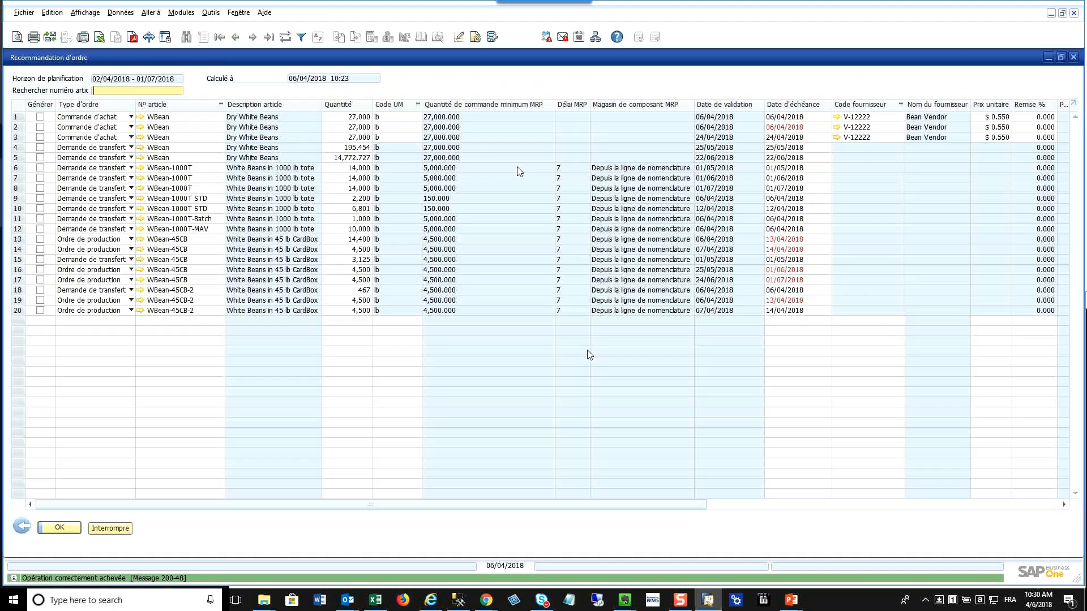
pyautogui.click(40, 117)
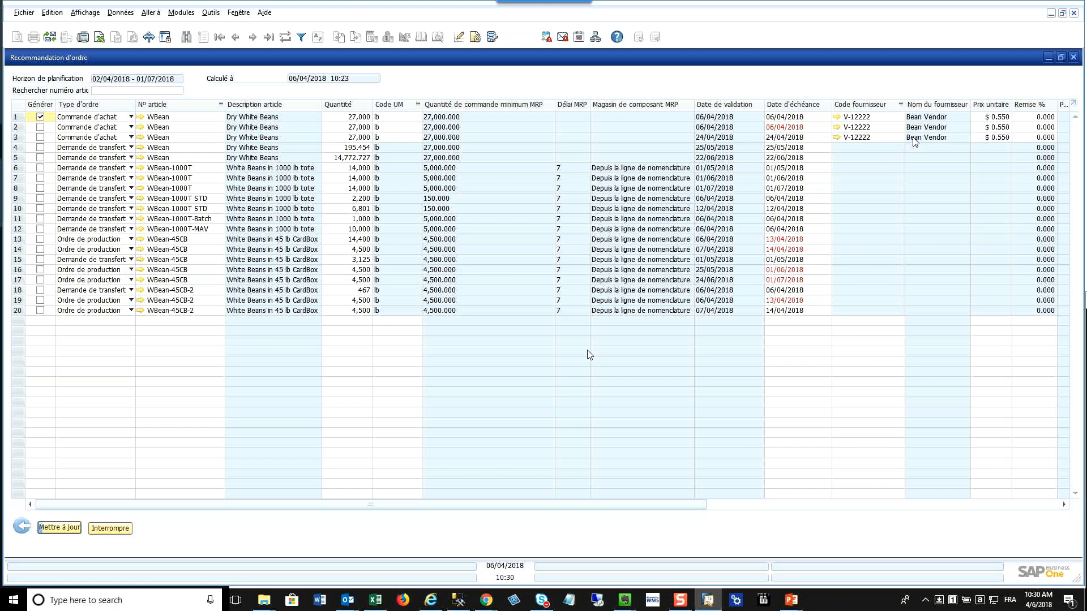
pyautogui.click(903, 119)
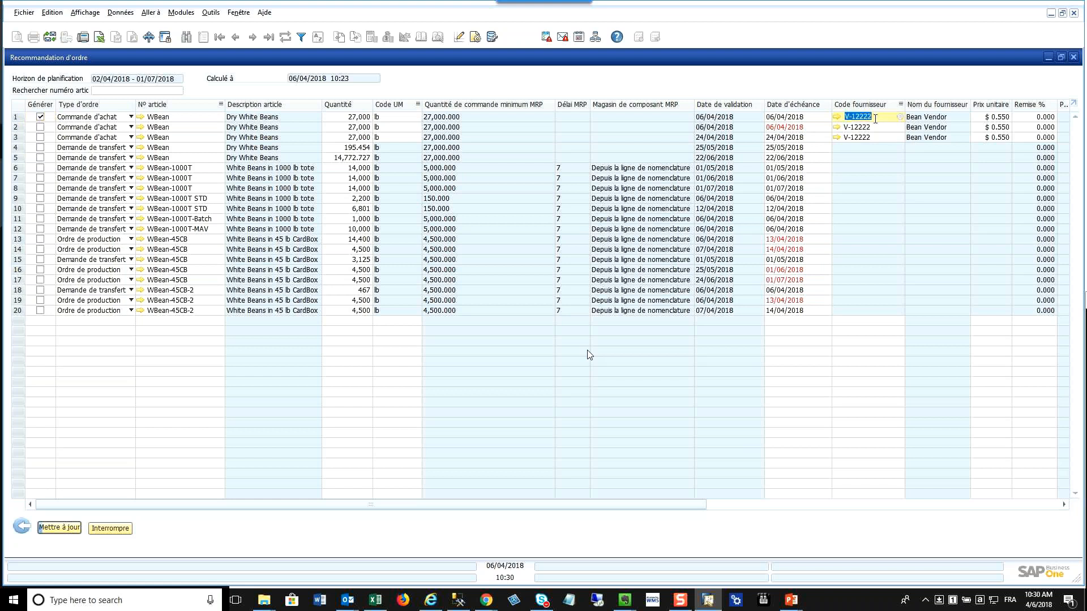
pyautogui.click(887, 124)
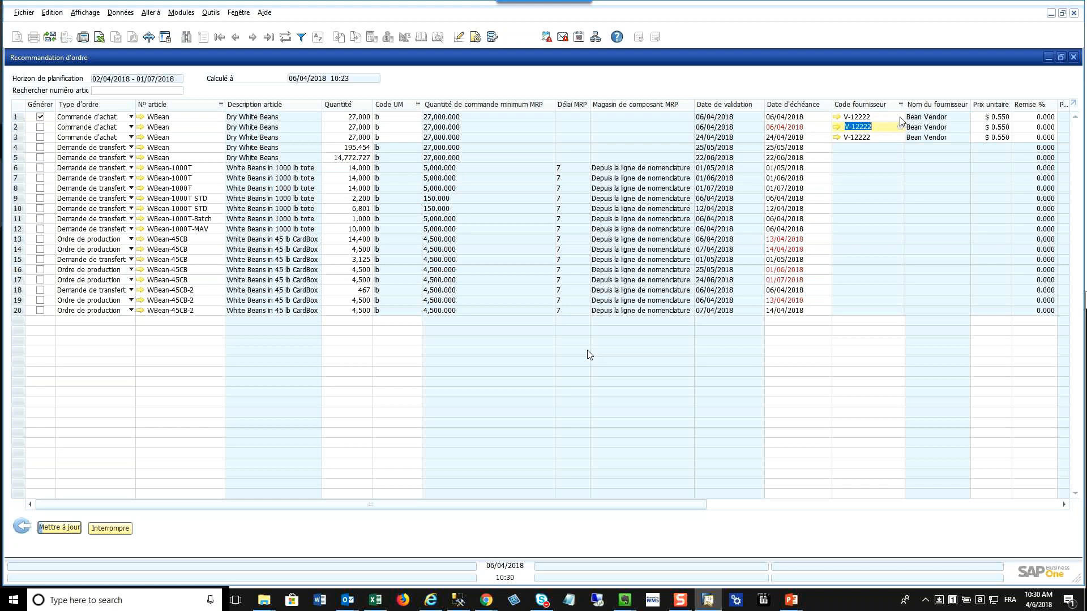
pyautogui.click(900, 118)
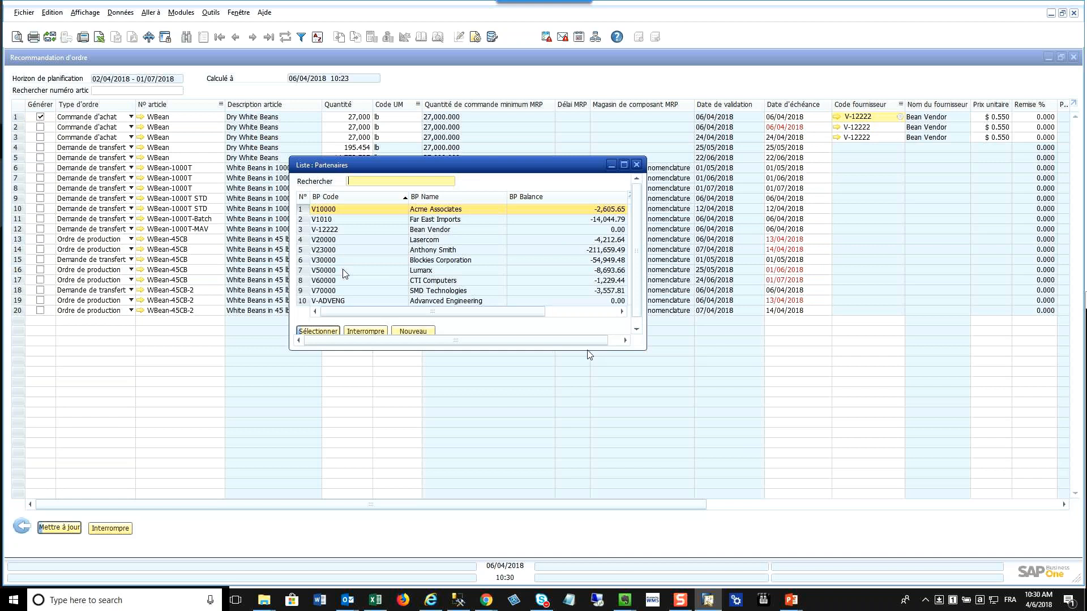
pyautogui.doubleClick(343, 271)
pyautogui.press('Return')
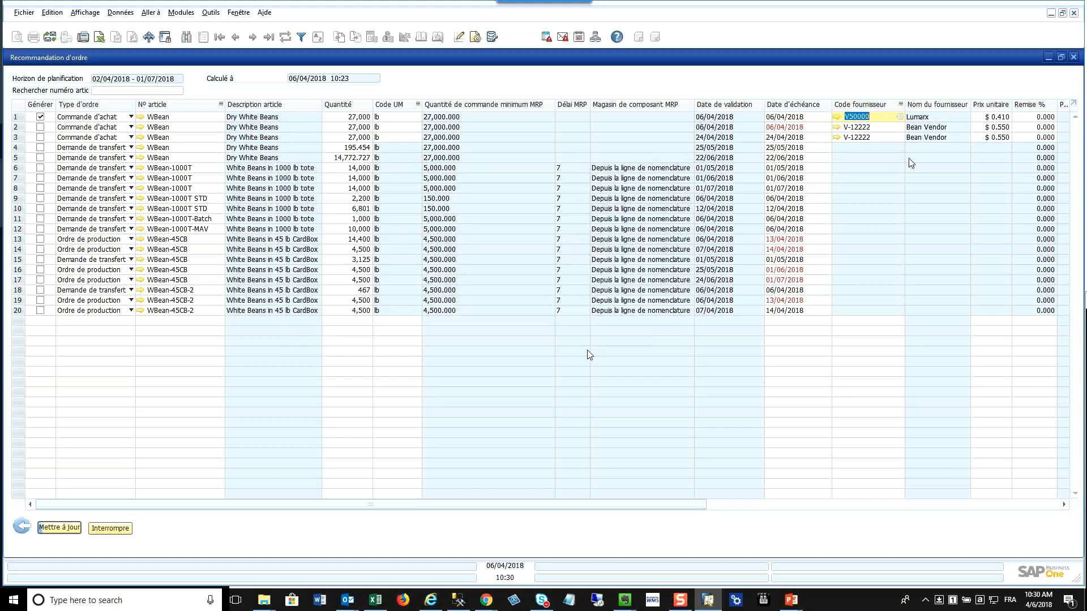
# Change the supplier of the second WBean purchase recommendation to Lumarx and update its price for the new supplier
pyautogui.click(903, 128)
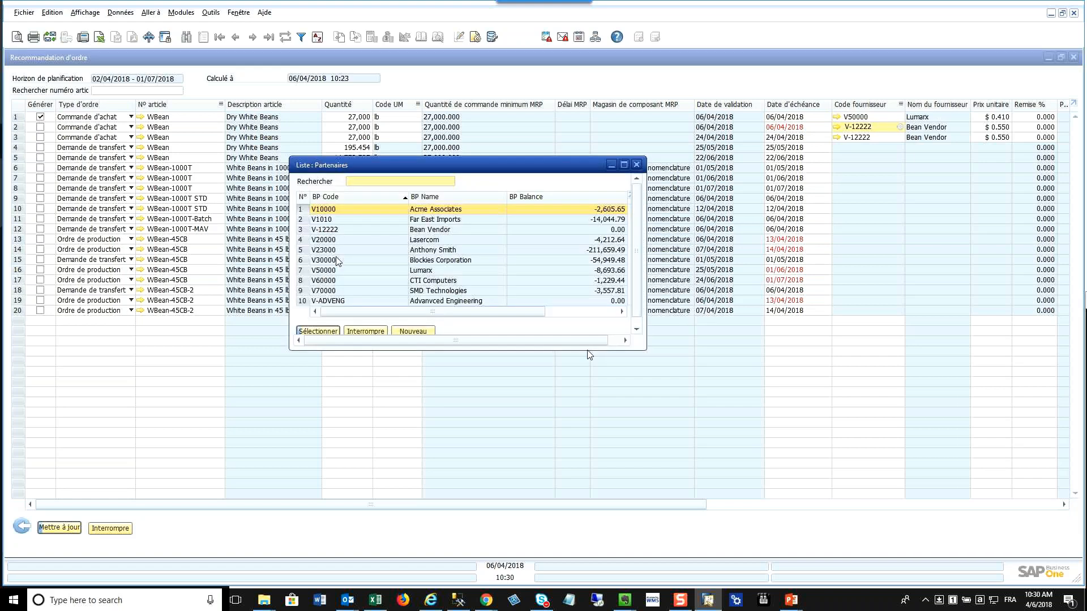
pyautogui.doubleClick(338, 271)
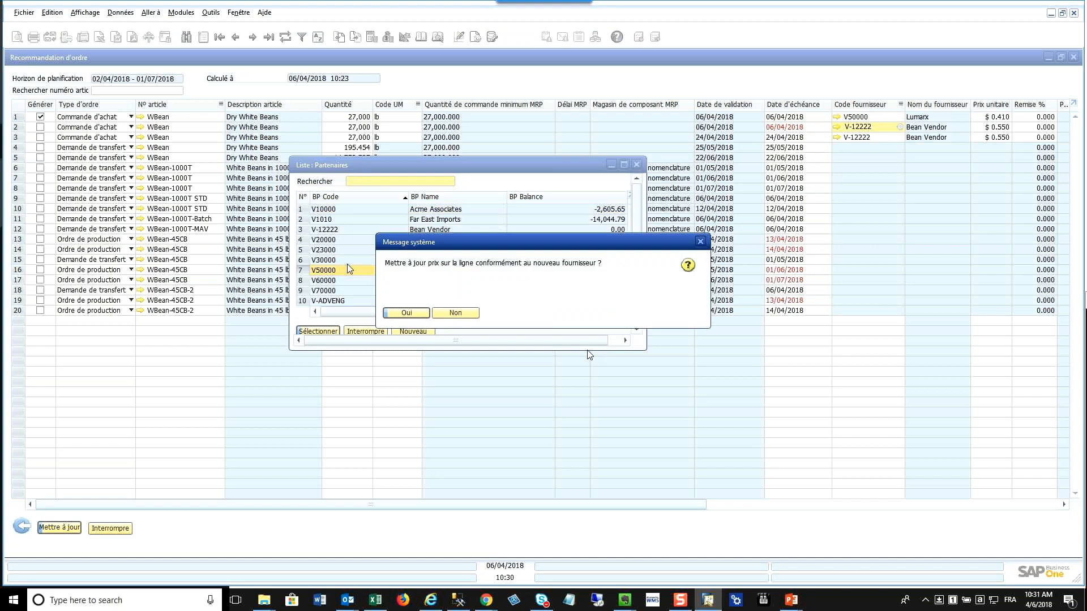
pyautogui.click(417, 315)
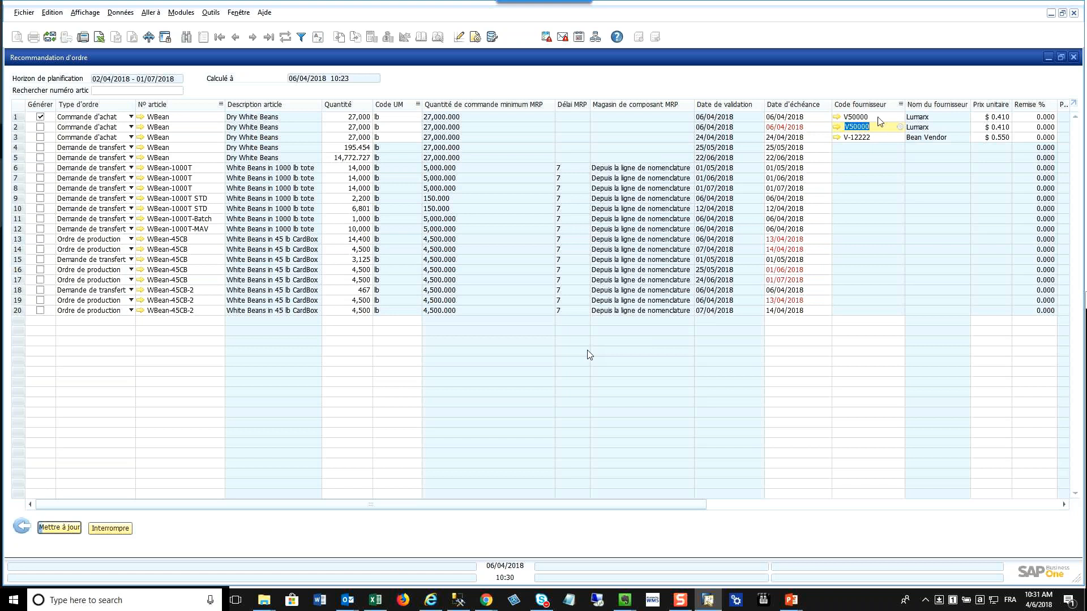
pyautogui.press('Up')
pyautogui.press('Down')
pyautogui.click(885, 137)
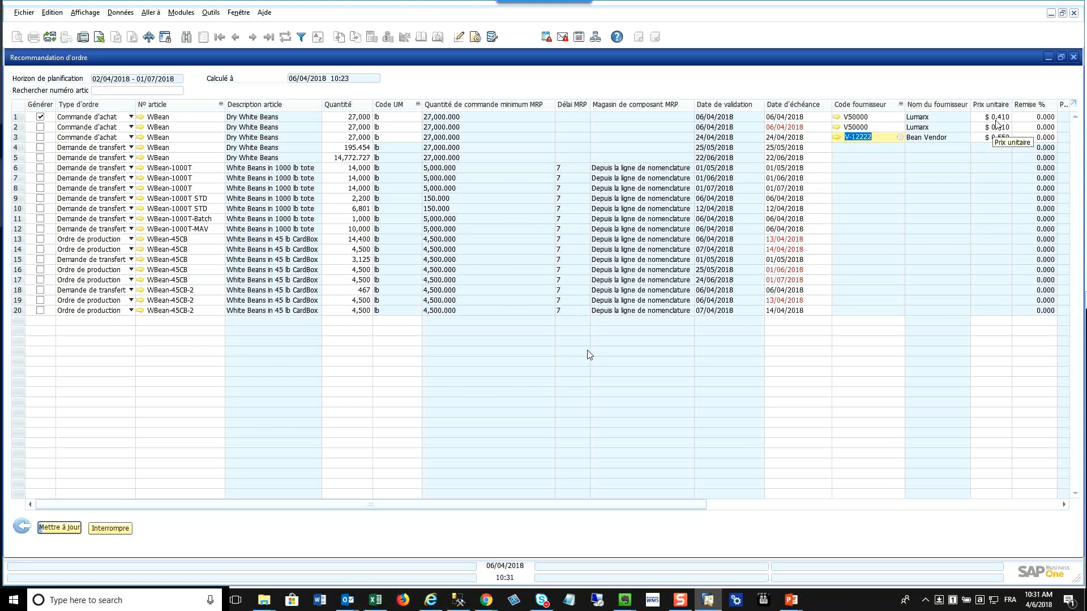
# Set the unit price of both Lumarx purchase recommendations to 0.45
pyautogui.click(998, 125)
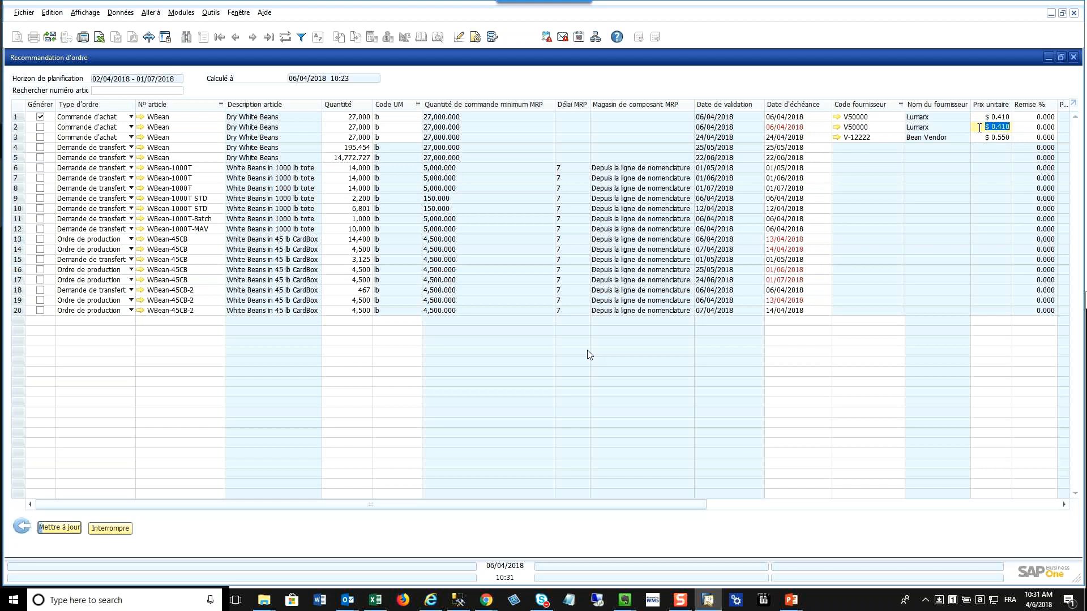
pyautogui.write('.4')
pyautogui.click(985, 116)
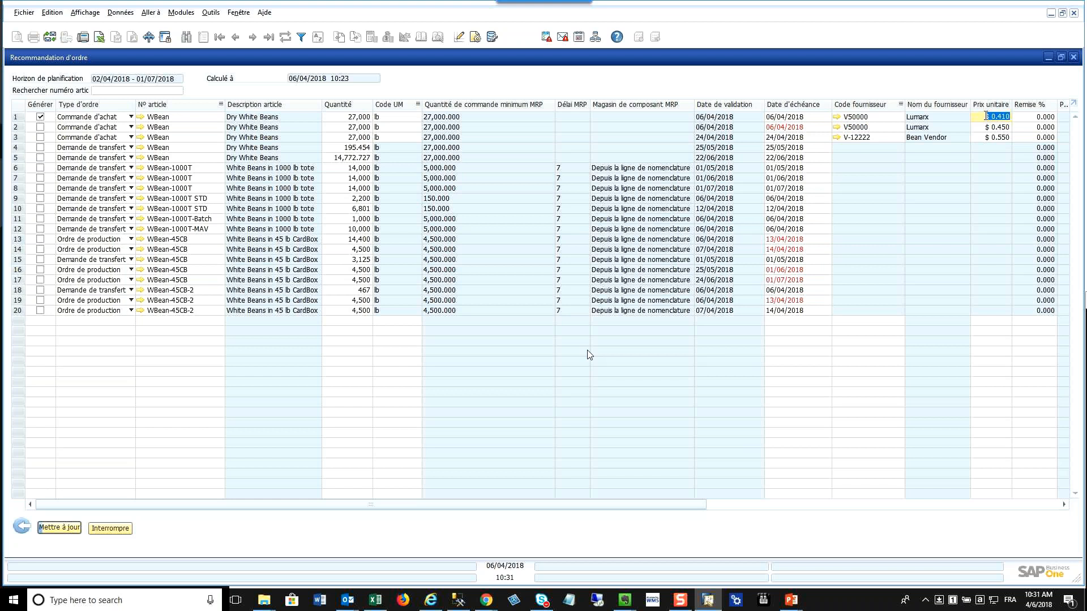
pyautogui.write('.45')
pyautogui.press('Down')
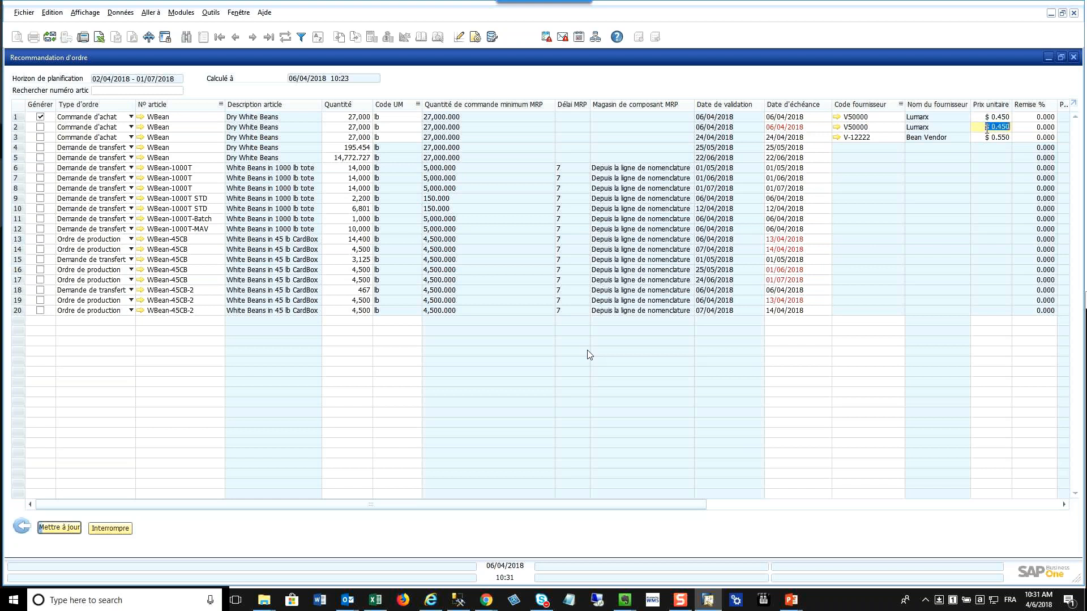
# Generate a purchase order from the two Lumarx recommendations, and another from the remaining Bean Vendor recommendation
pyautogui.click(40, 127)
pyautogui.click(55, 528)
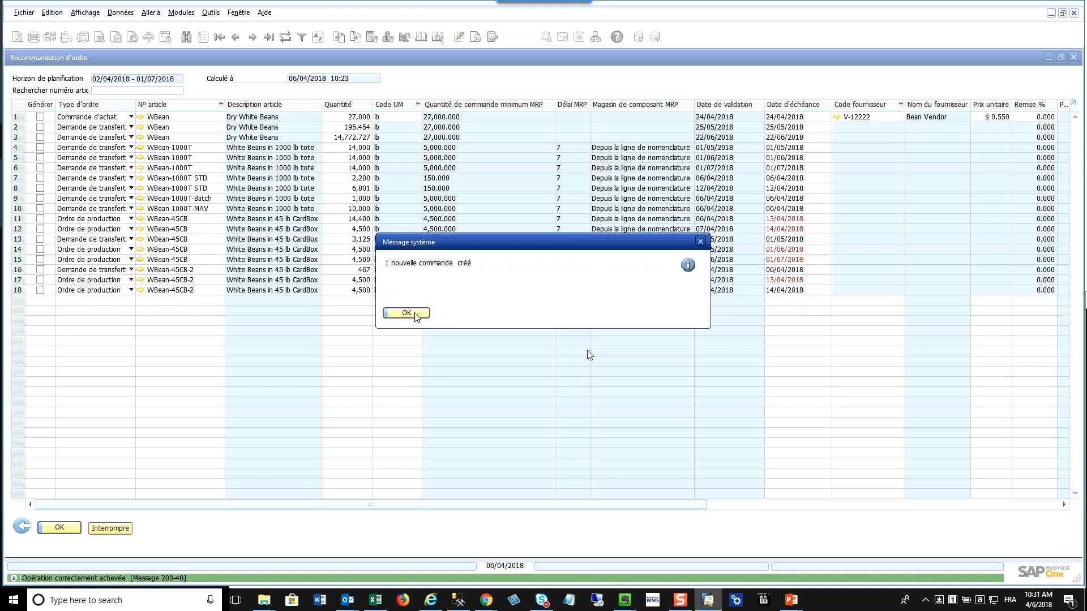
pyautogui.click(415, 314)
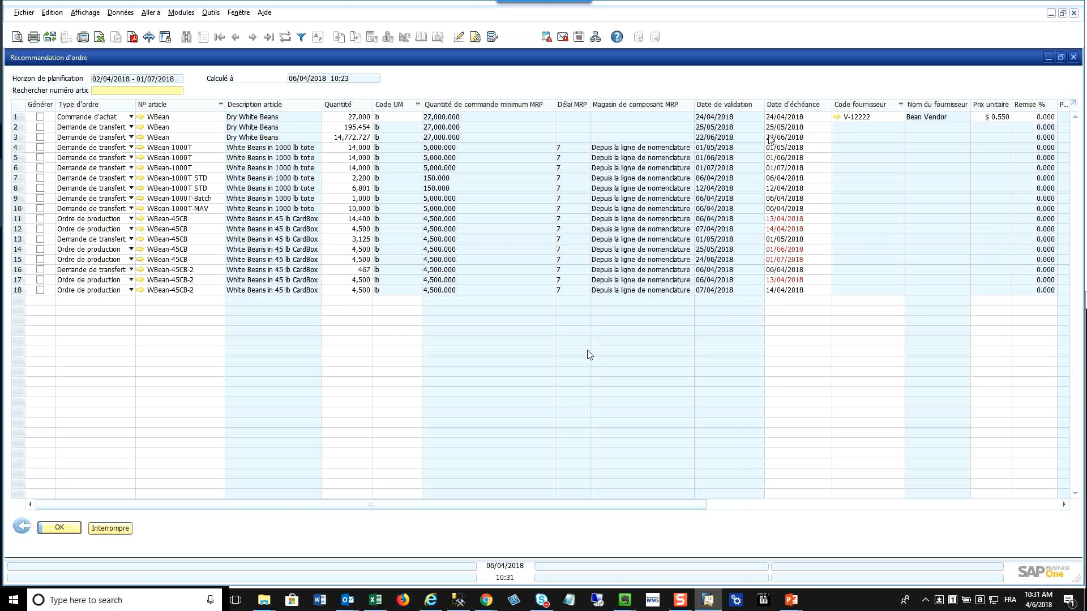
pyautogui.click(40, 116)
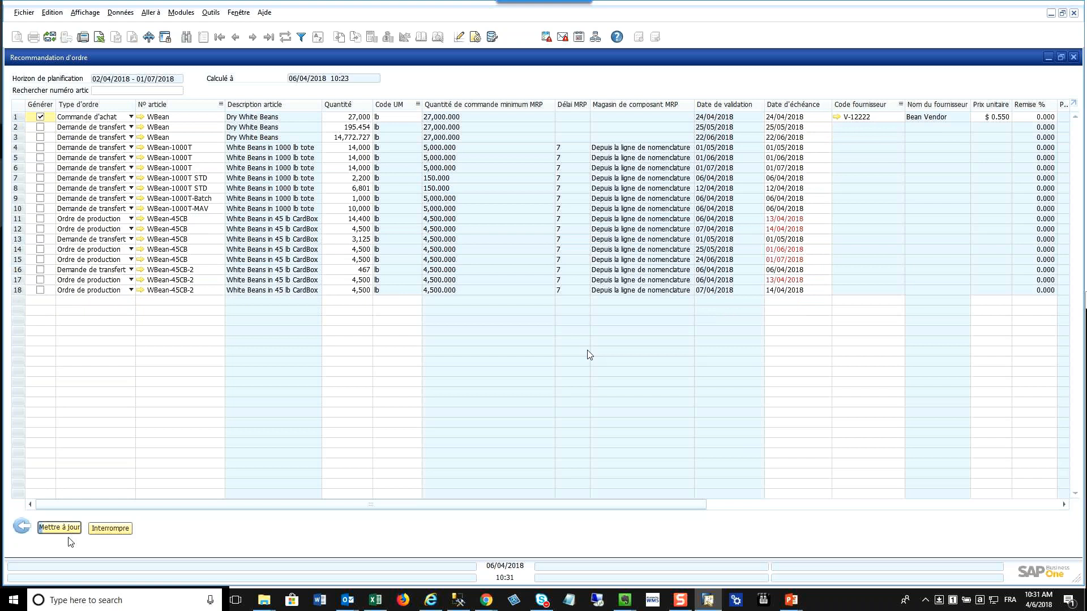
pyautogui.click(71, 529)
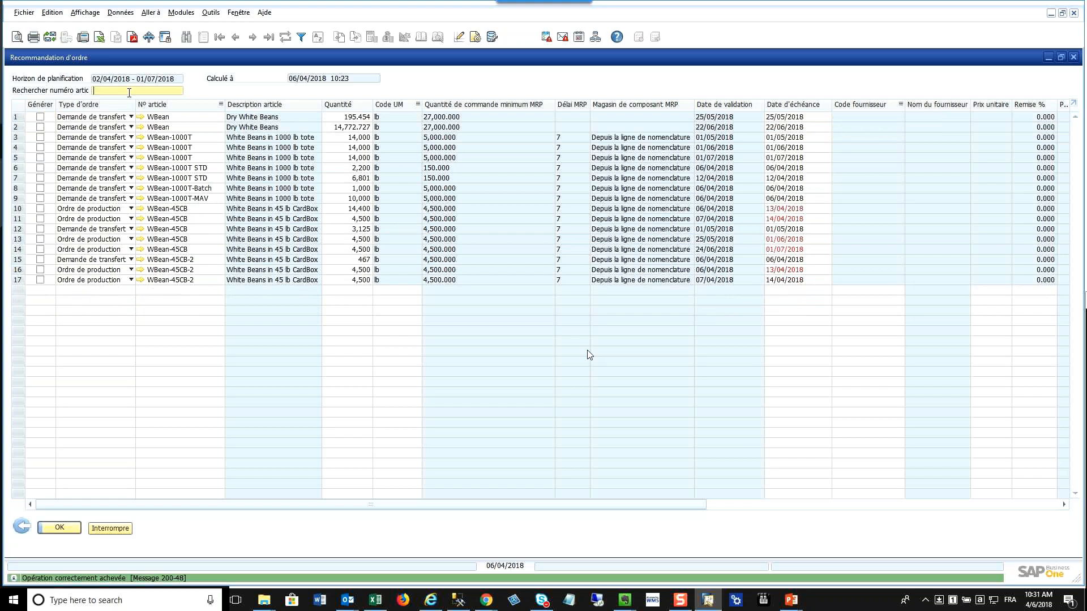
# Open the latest purchase orders (Commande fournisseur) for Bean Vendor and Lumarx and review their lines, prices, taxes and warehouses
pyautogui.doubleClick(344, 58)
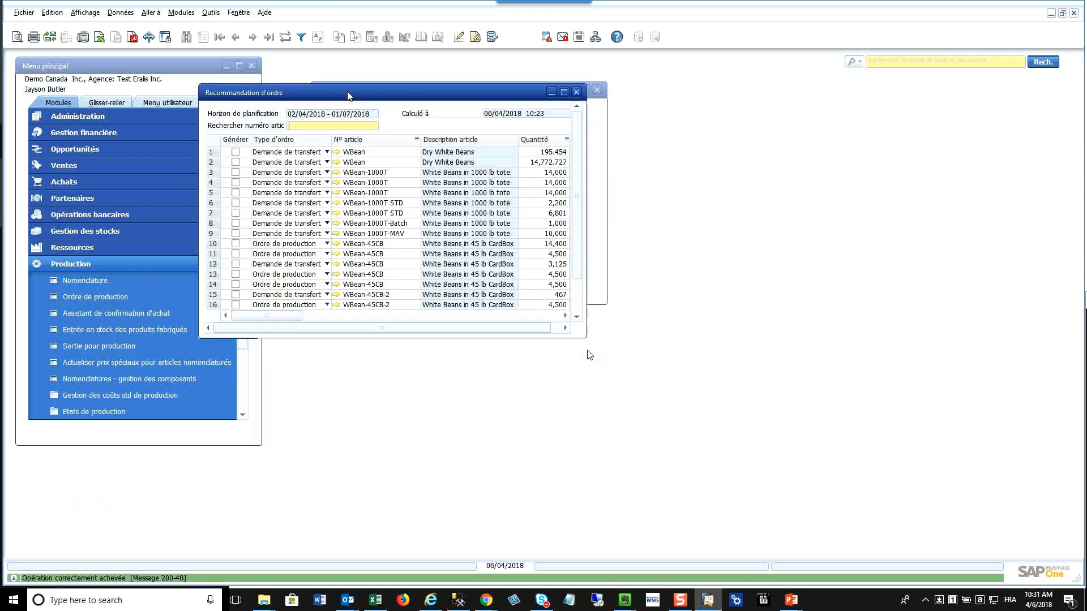
pyautogui.click(108, 176)
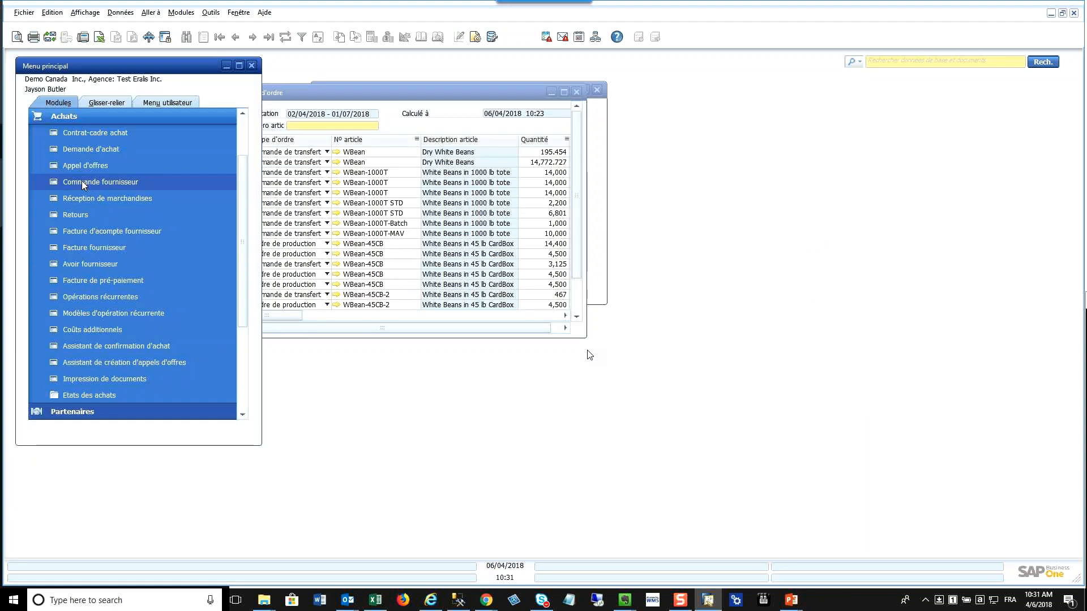
pyautogui.click(81, 181)
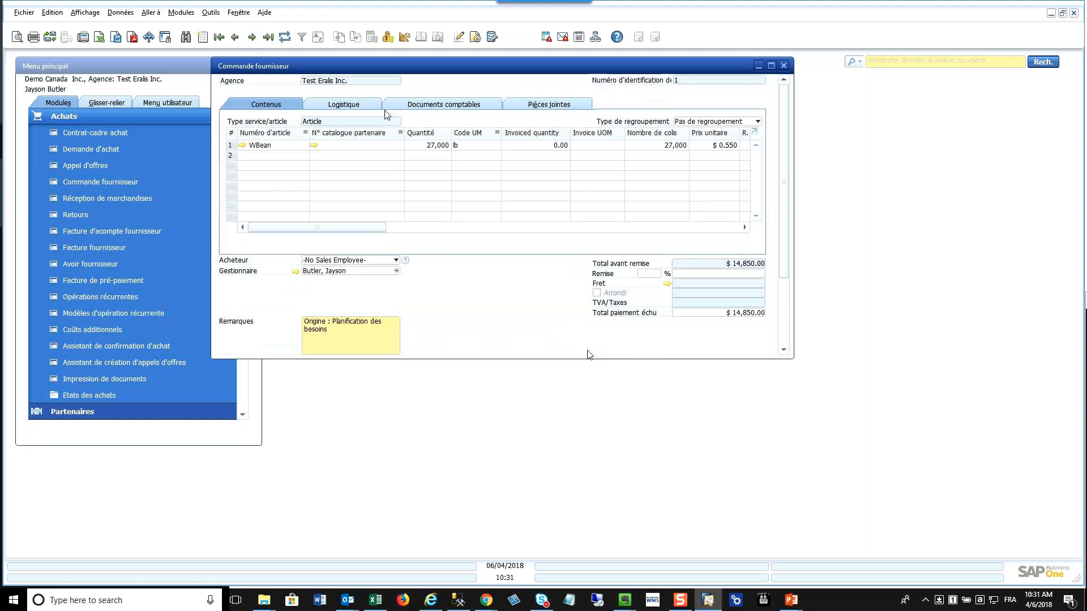
pyautogui.moveTo(775, 359); pyautogui.dragTo(737, 487)
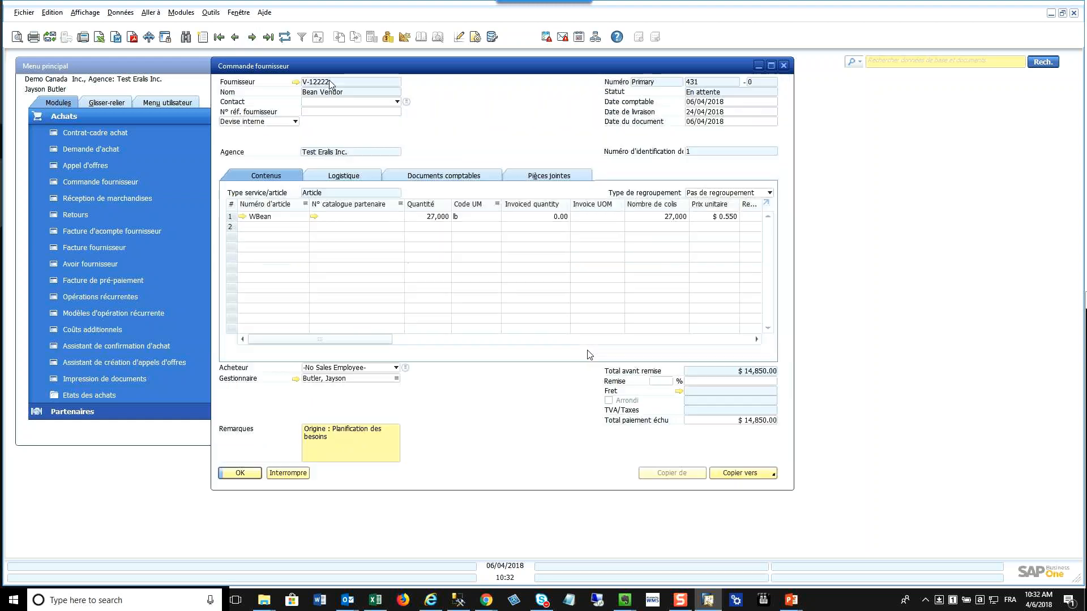
pyautogui.click(235, 37)
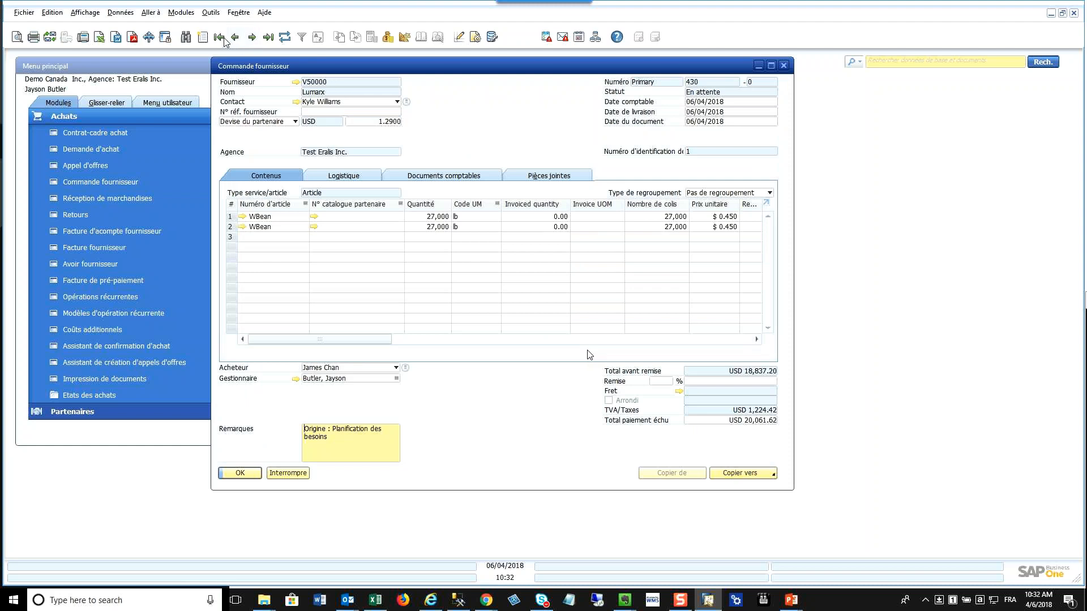
pyautogui.click(421, 339)
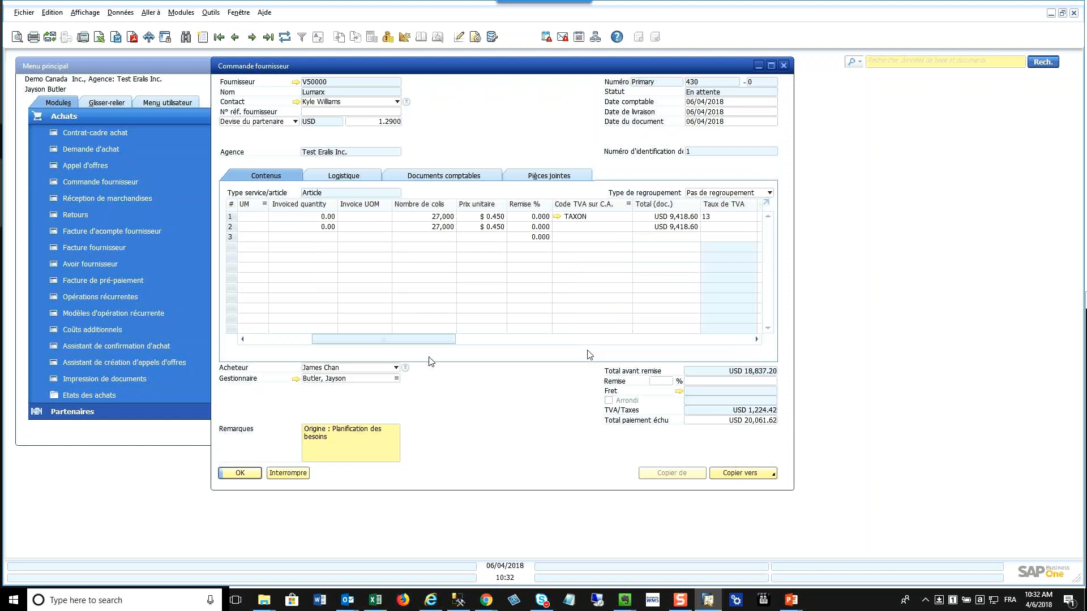
pyautogui.moveTo(429, 359); pyautogui.dragTo(483, 372)
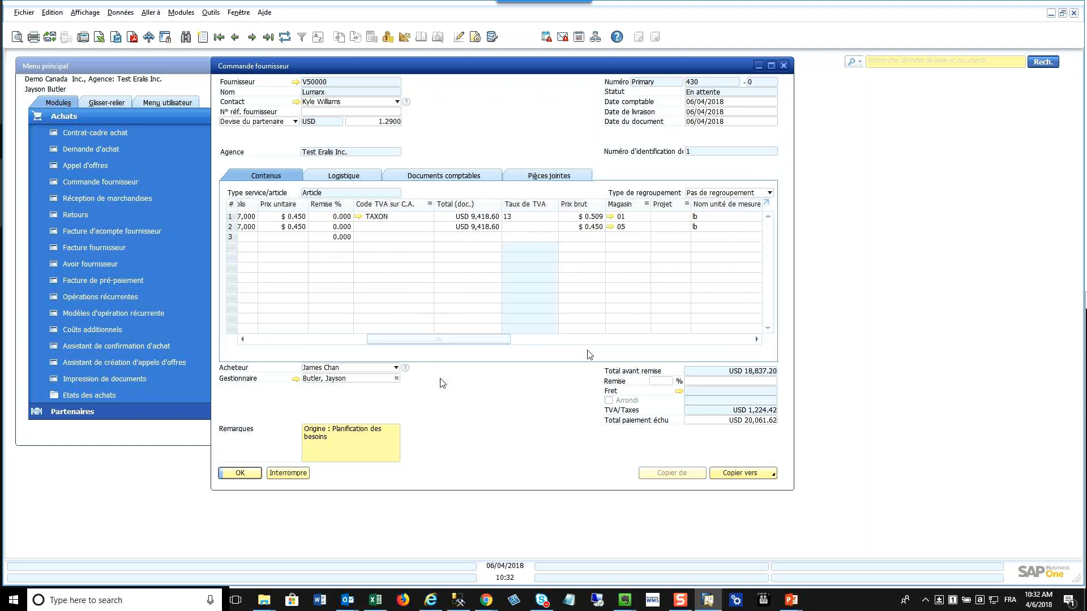
pyautogui.click(783, 66)
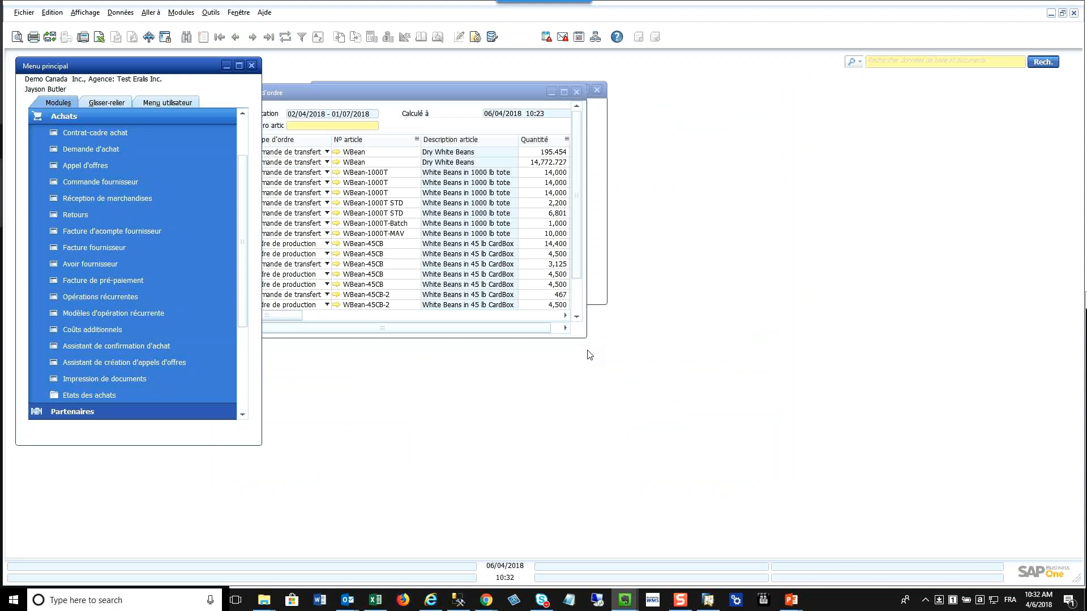
# Open the planning wizard (Assistant de planification) and advance to the scenario details of the Beans scenario
pyautogui.click(233, 168)
pyautogui.click(106, 117)
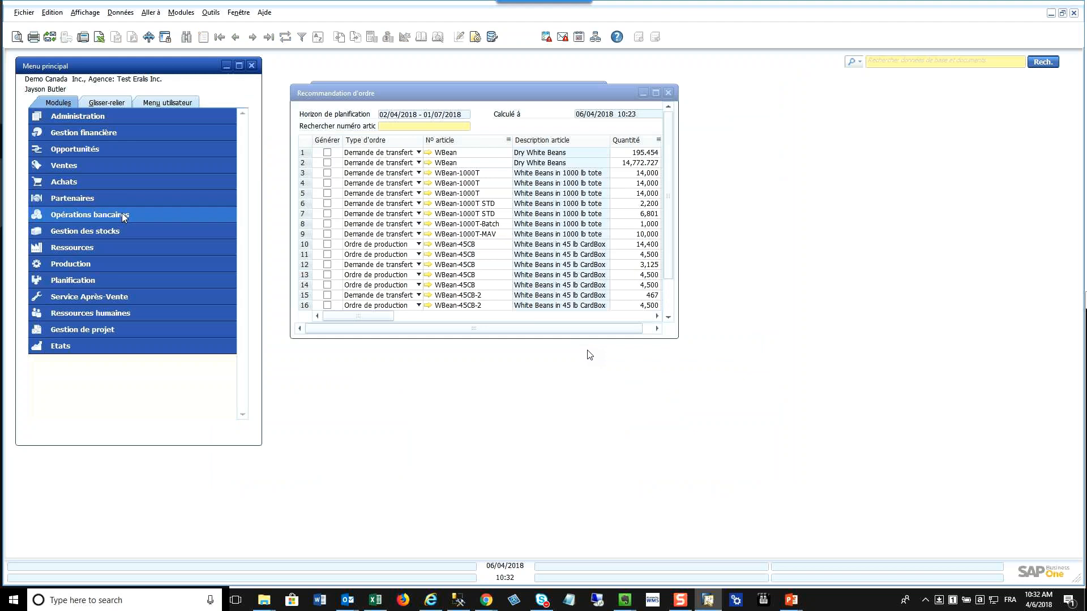
pyautogui.click(92, 283)
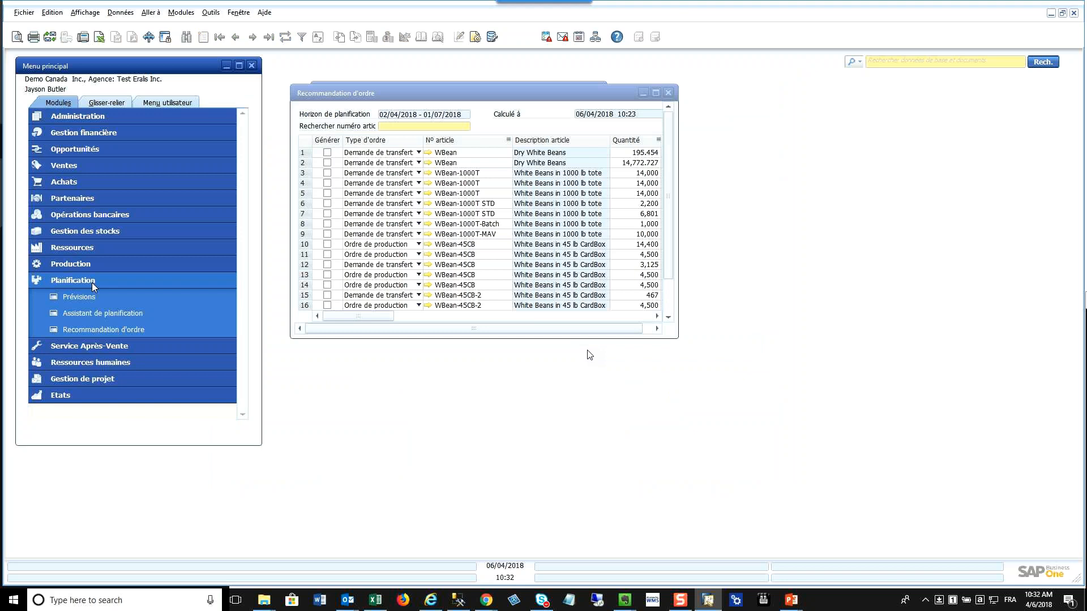
pyautogui.click(94, 316)
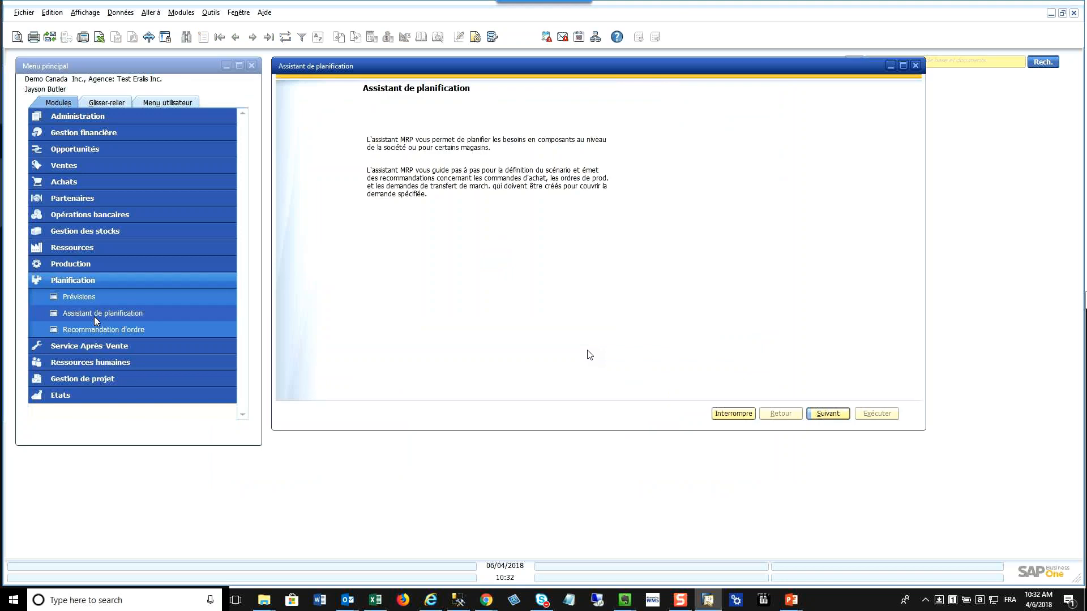
pyautogui.click(903, 66)
pyautogui.click(986, 541)
pyautogui.click(990, 543)
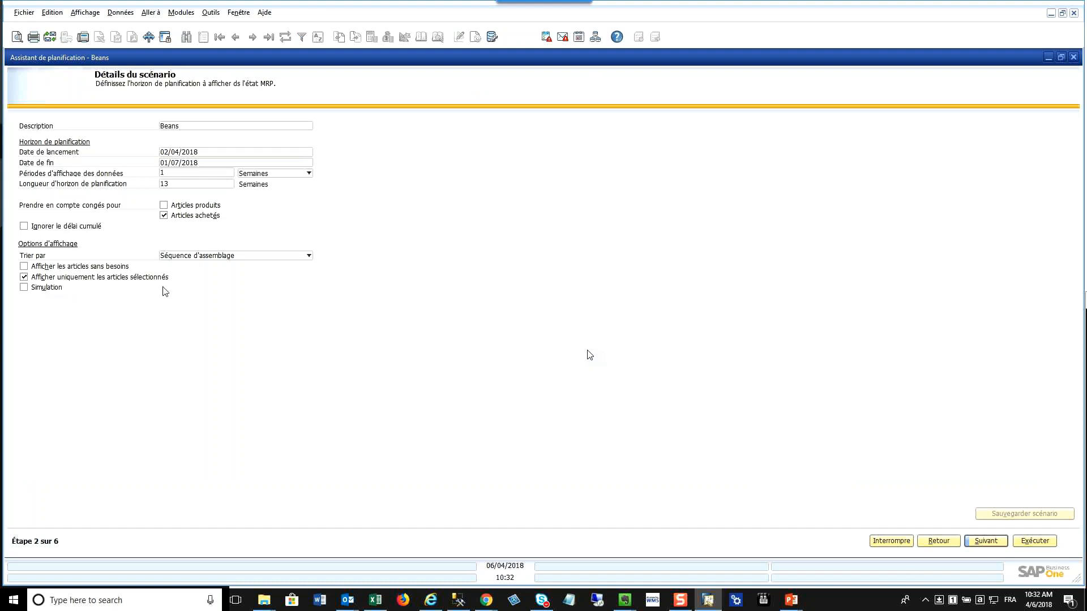
# Advance to the item selection and start a bulk update of all selected items, setting the order interval (Intervalle de commande MRP) to 1W
pyautogui.click(974, 543)
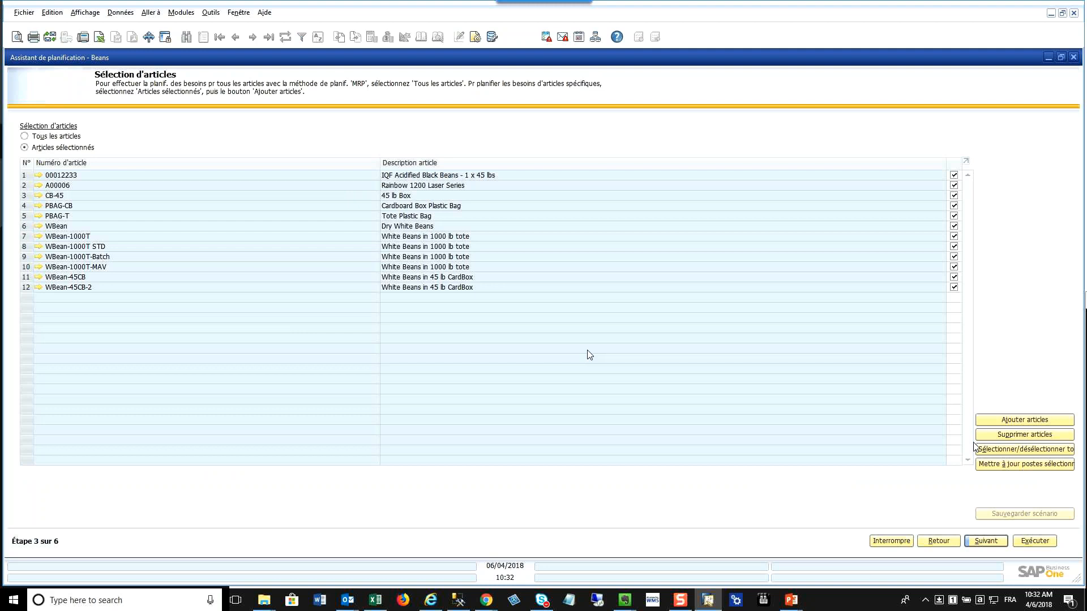
pyautogui.click(1019, 467)
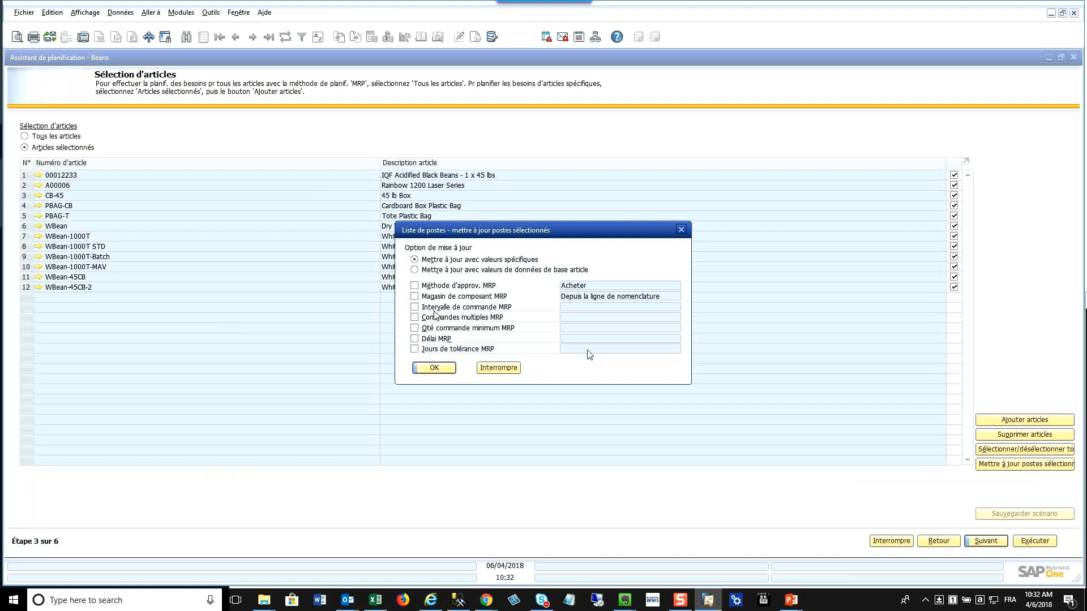
pyautogui.click(507, 307)
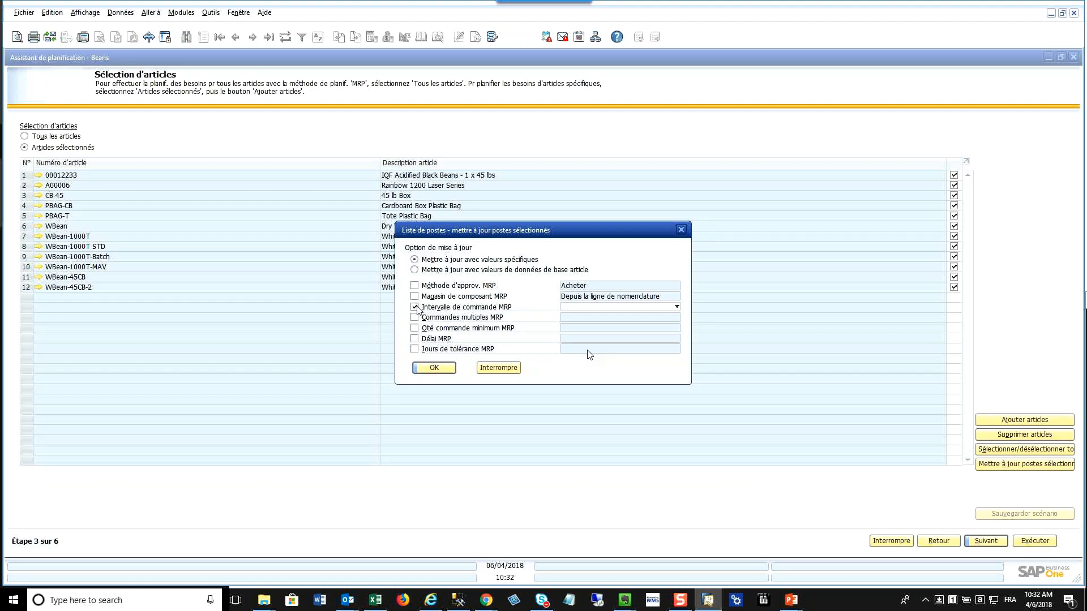
pyautogui.click(676, 307)
pyautogui.click(675, 308)
pyautogui.click(676, 309)
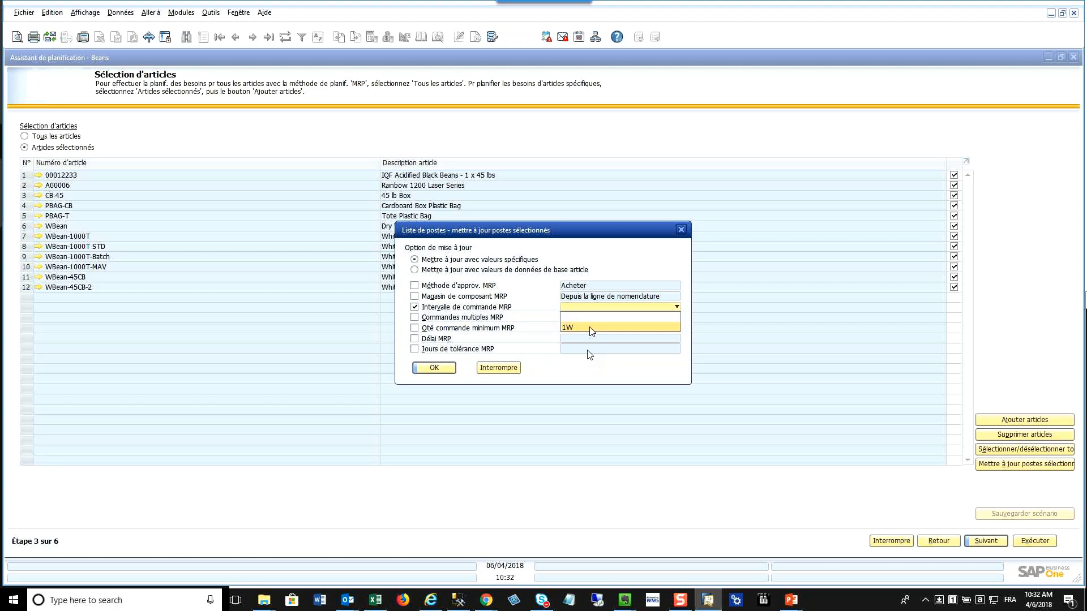
pyautogui.click(592, 331)
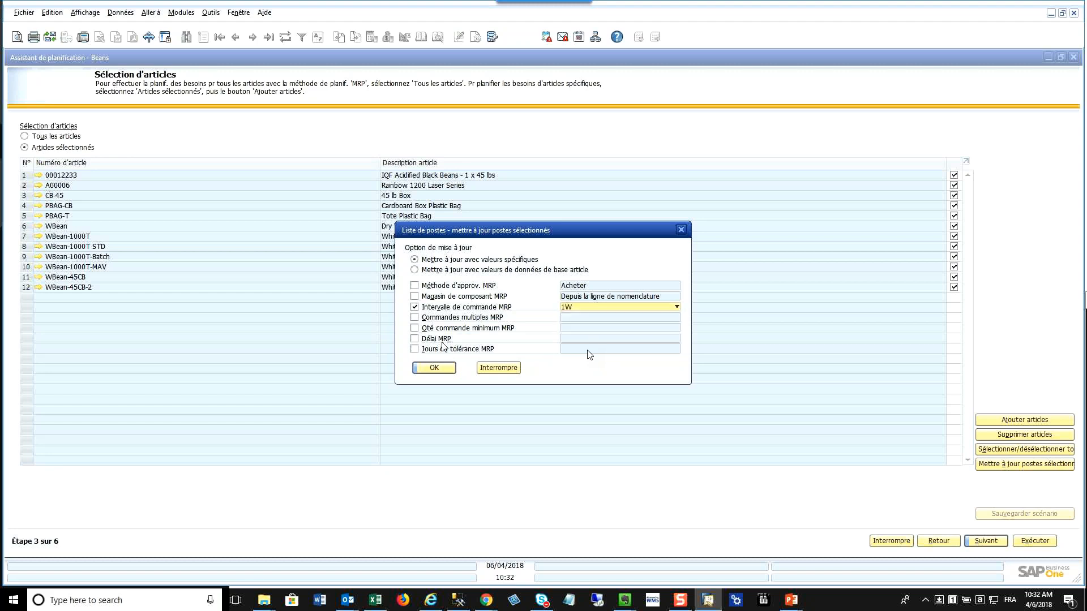
# Set the MRP lead time (Délai MRP) to 7 for the selected items and apply the bulk update
pyautogui.click(415, 318)
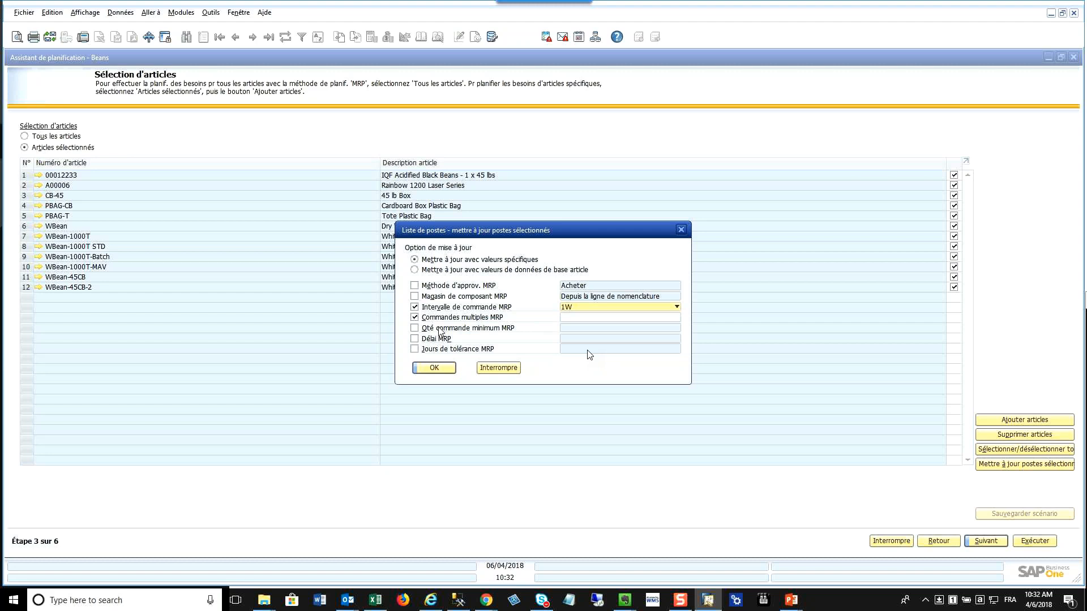
pyautogui.click(415, 318)
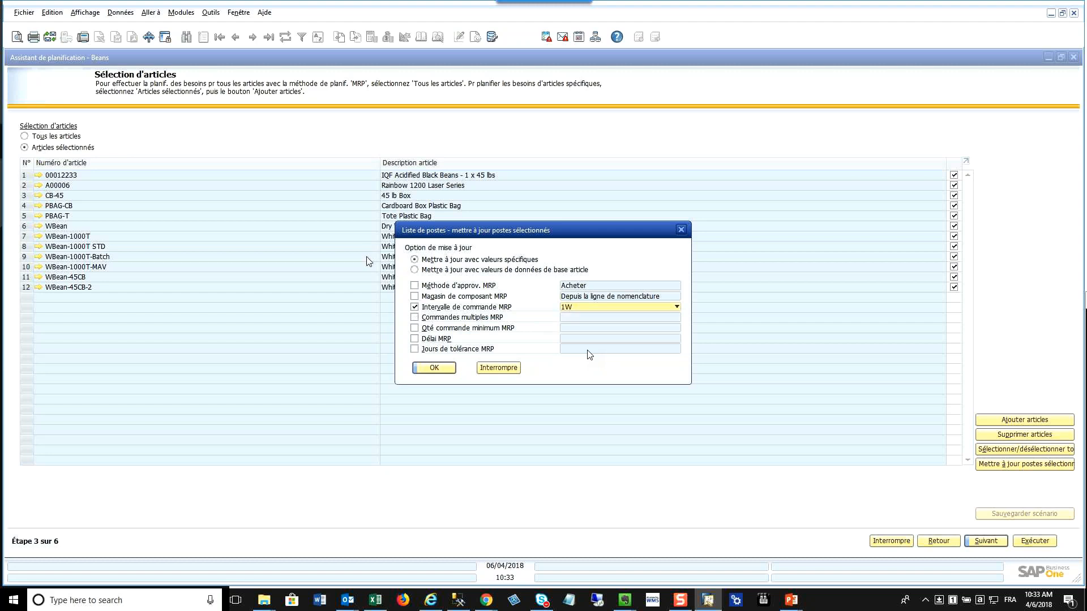
pyautogui.click(415, 340)
pyautogui.click(591, 339)
pyautogui.write('7')
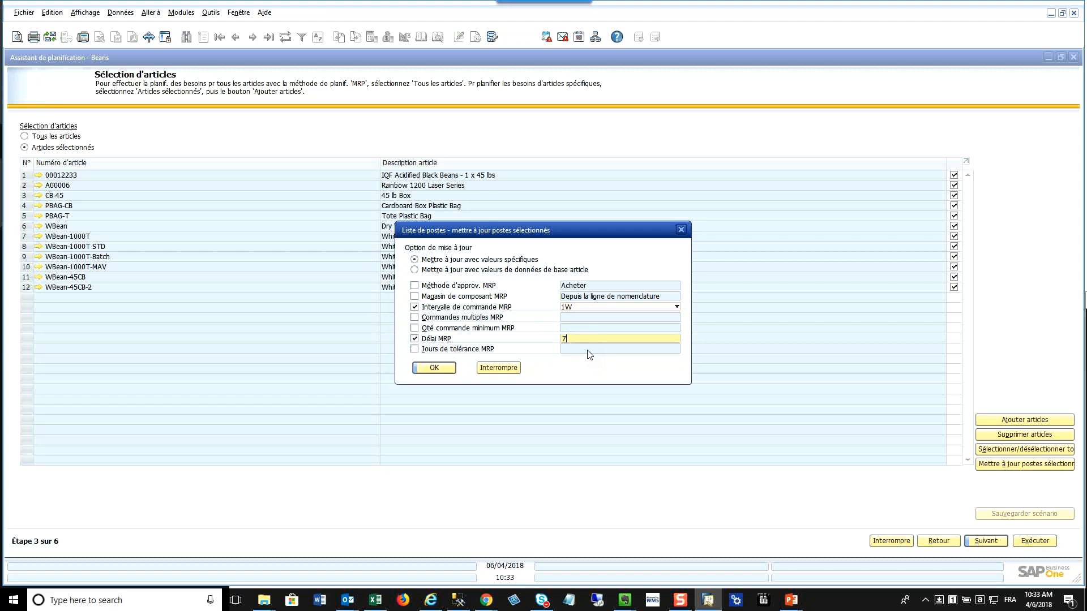
pyautogui.click(434, 369)
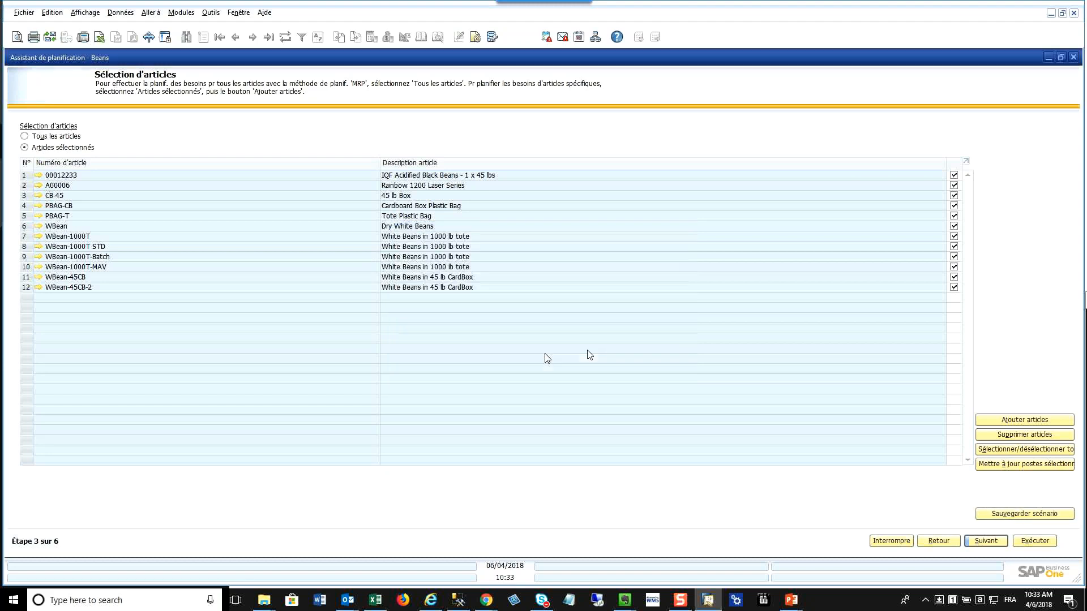
# Run the MRP calculation for the Beans scenario and inspect the origin of WBean-45CB's supply in period 15
pyautogui.click(1034, 544)
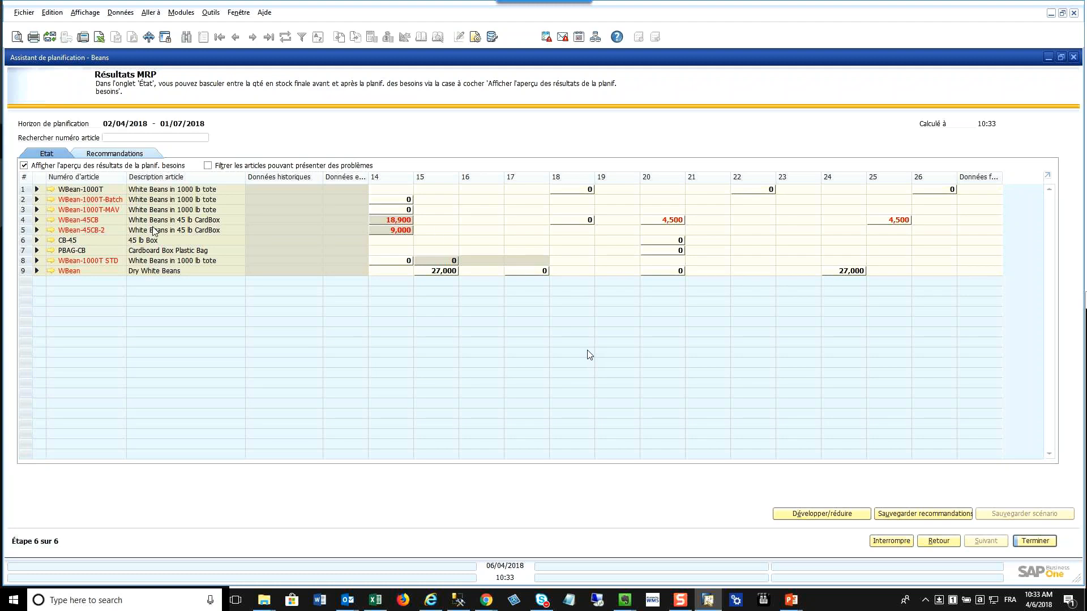
pyautogui.click(37, 220)
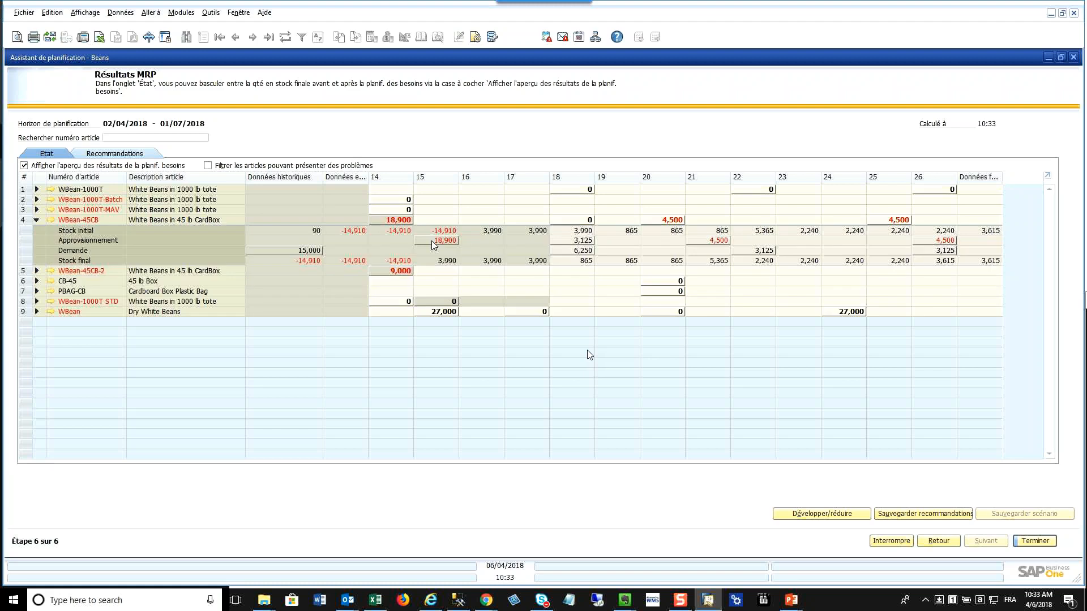
pyautogui.doubleClick(434, 245)
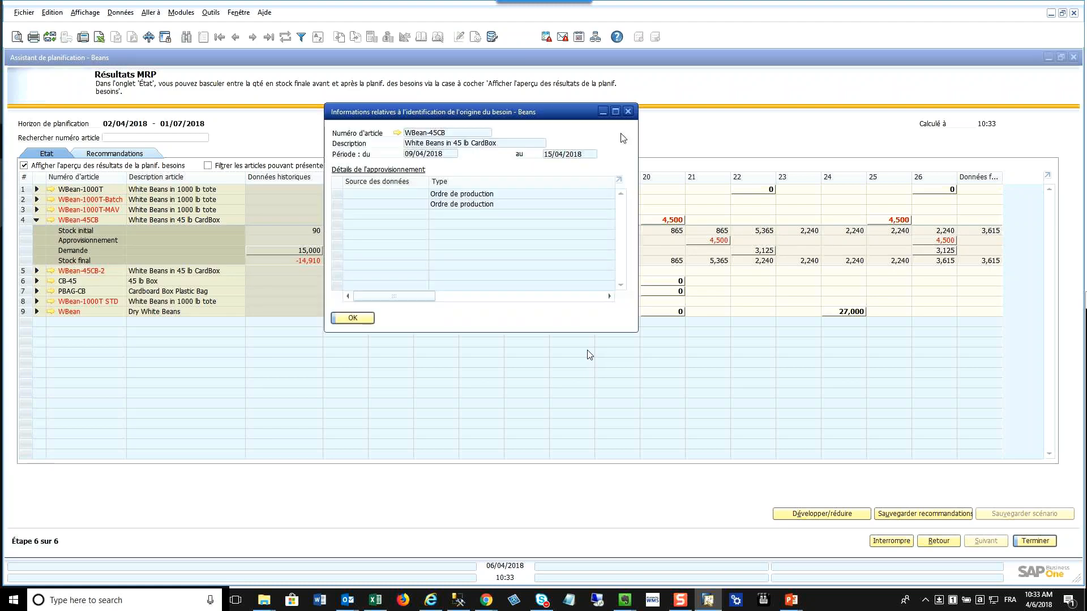
pyautogui.click(628, 112)
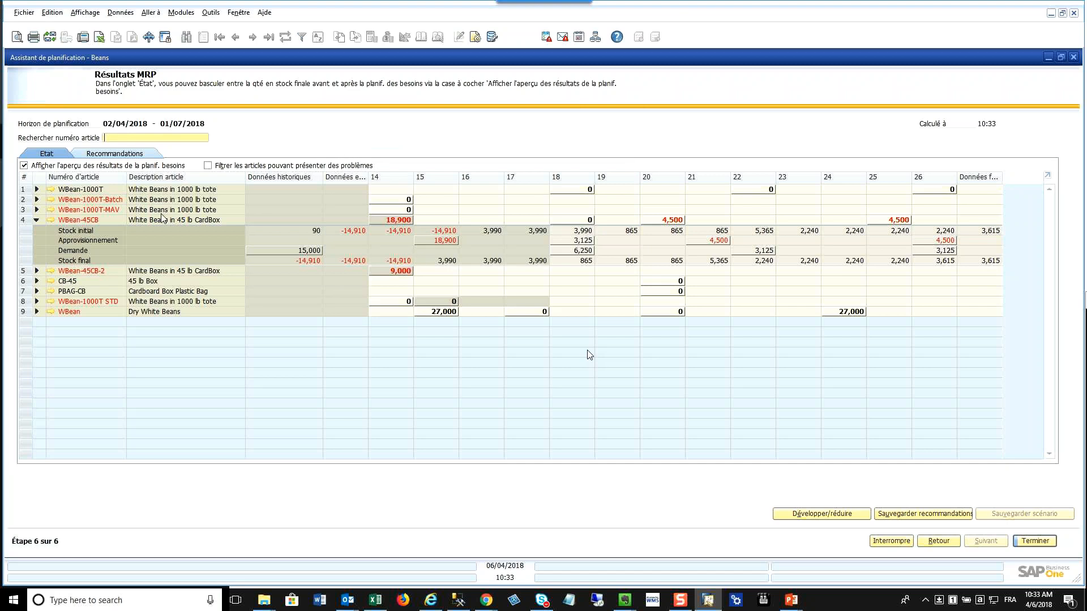
pyautogui.click(90, 155)
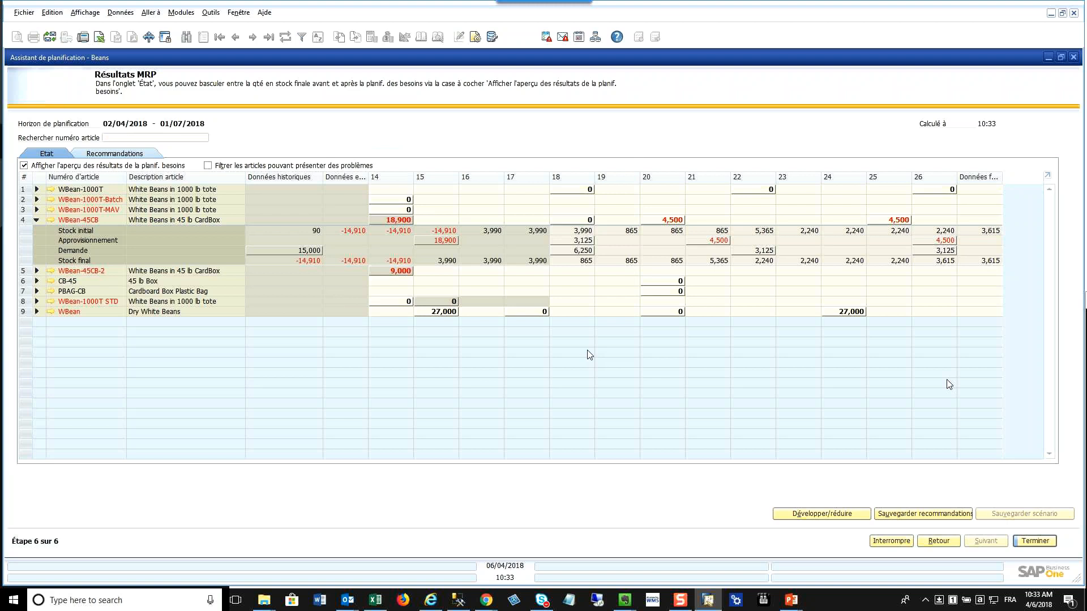
# Finish the planning wizard, agreeing to delete the existing recommendations of the Beans scenario
pyautogui.click(1033, 541)
pyautogui.click(412, 314)
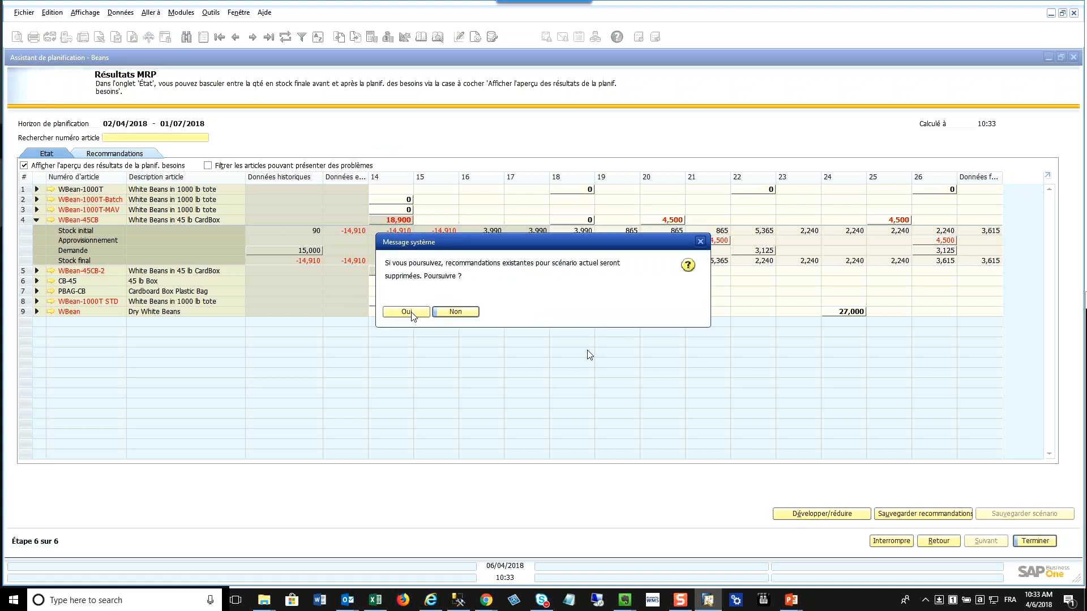
pyautogui.click(410, 313)
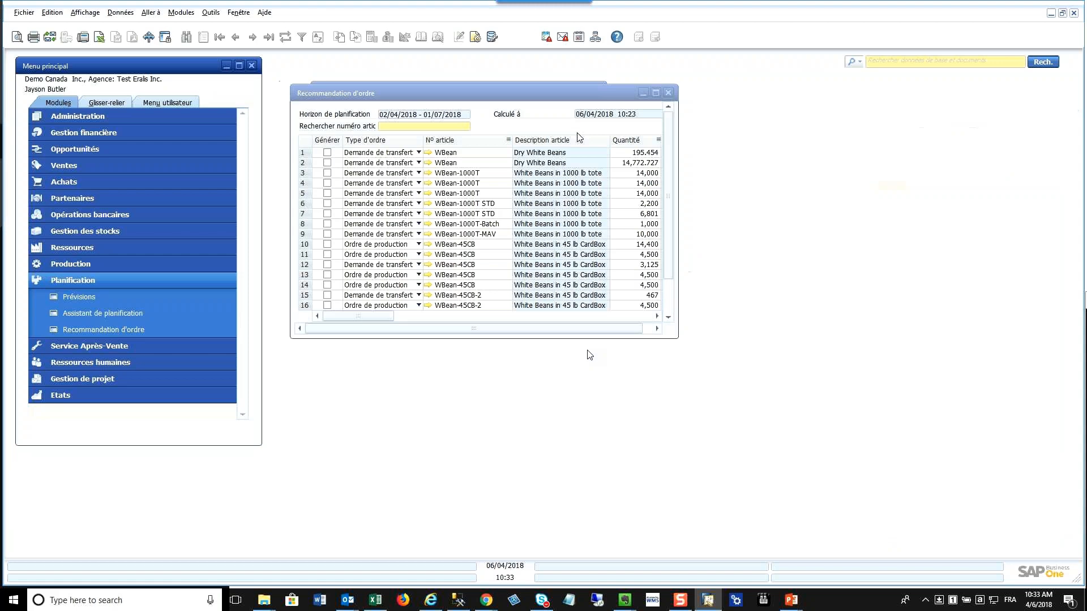
# Close the order recommendation list and its selection criteria, and collapse the Planification module
pyautogui.click(668, 93)
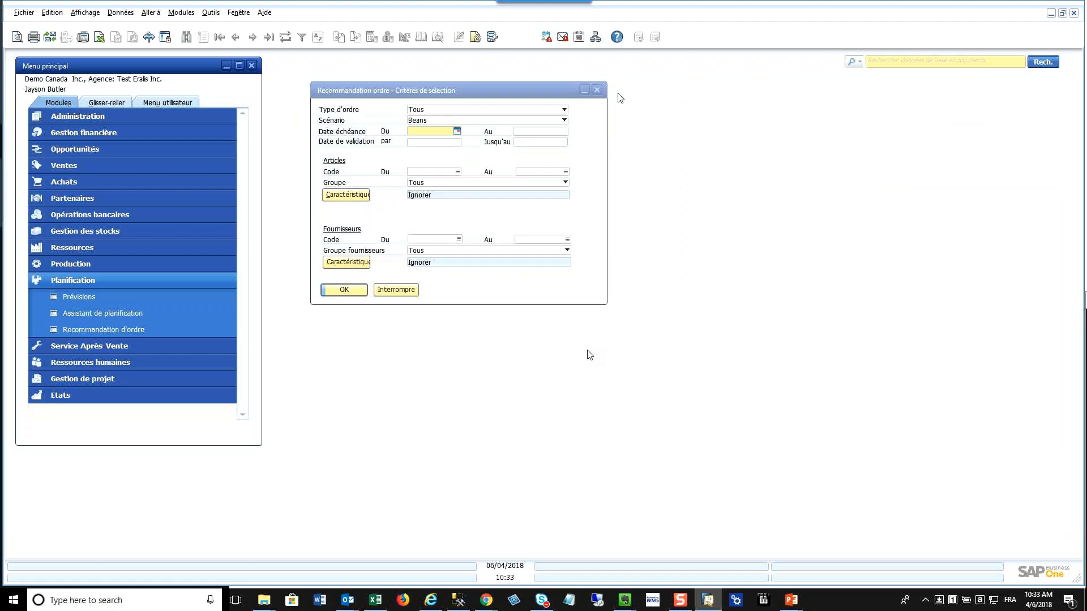
pyautogui.click(404, 290)
pyautogui.click(100, 281)
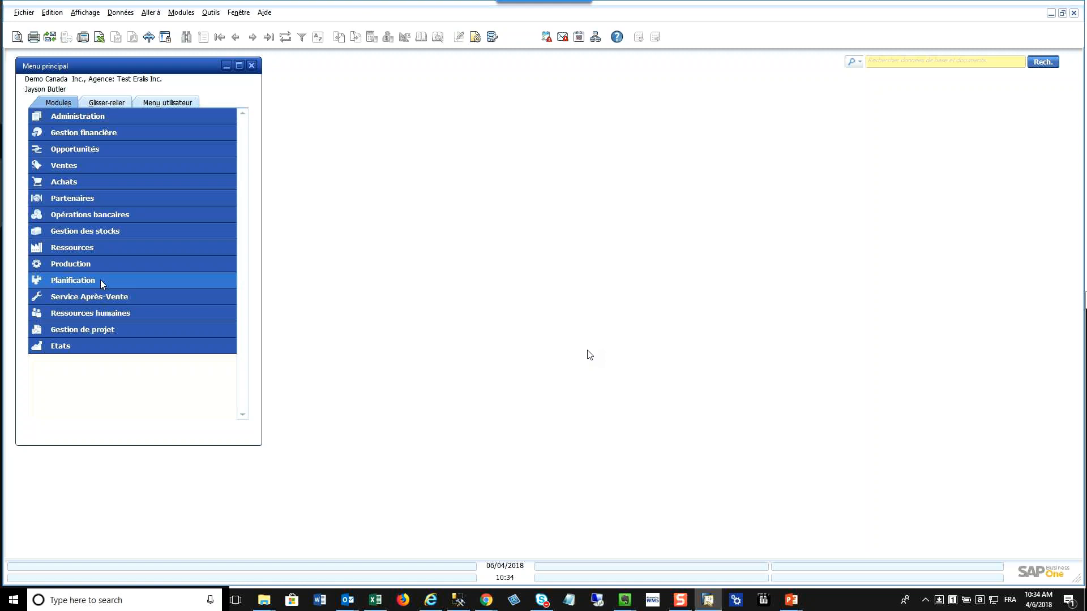
pyautogui.press('XF86AudioLowerVolume')
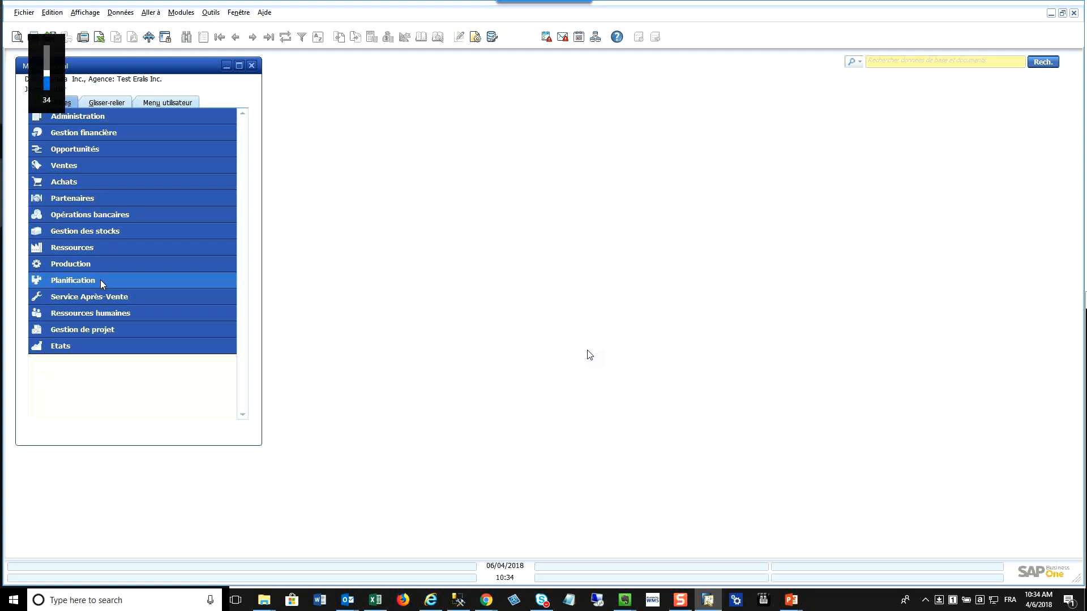